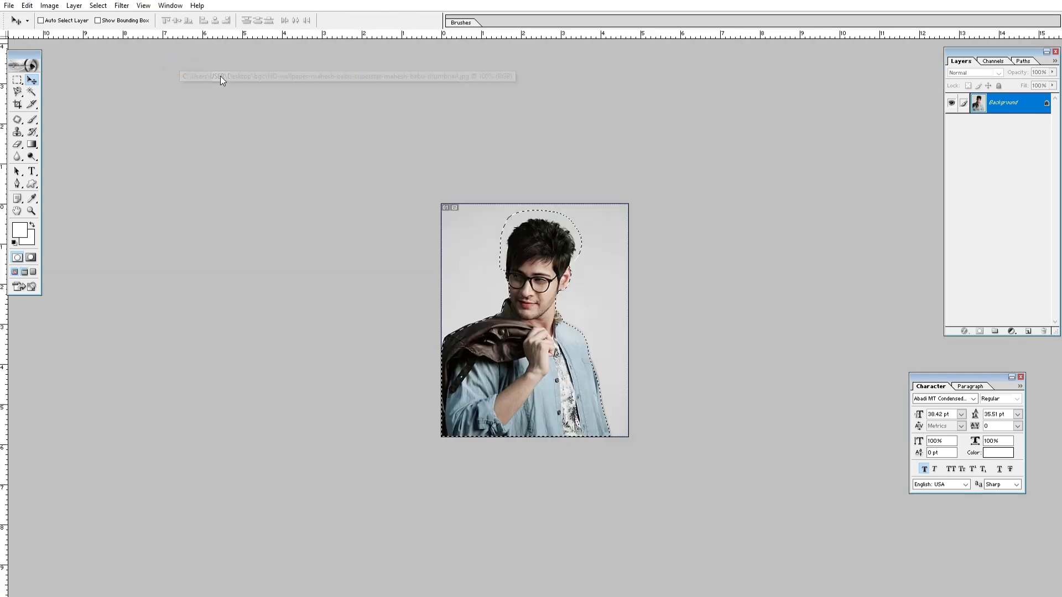
Step: View the whole portrait photo and the shortcut list in 01.psd, filling the screen with each
key("ctrl+0")
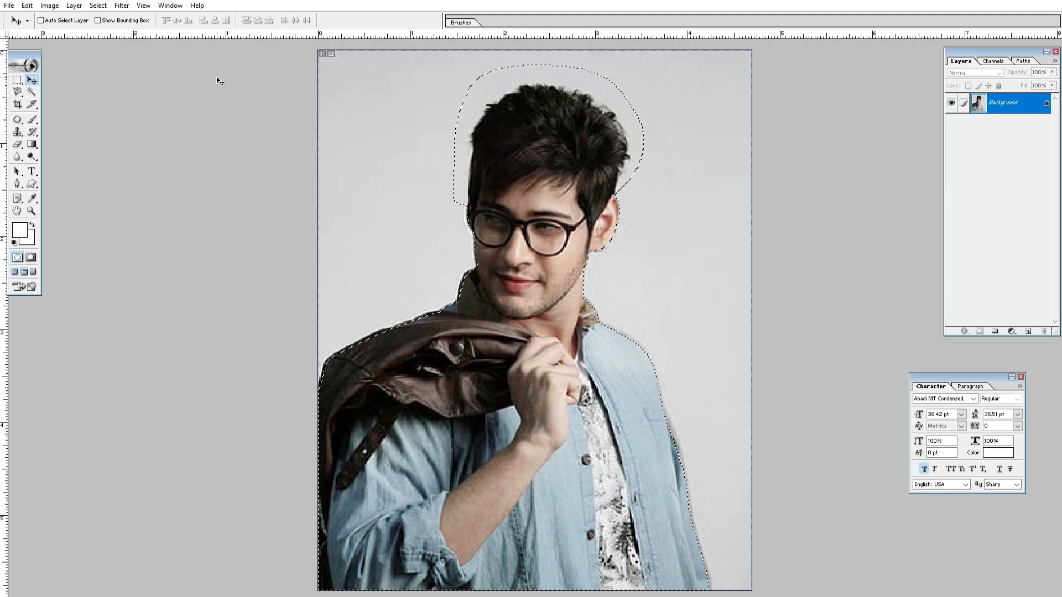
key("f")
key("f")
left_click(488, 67)
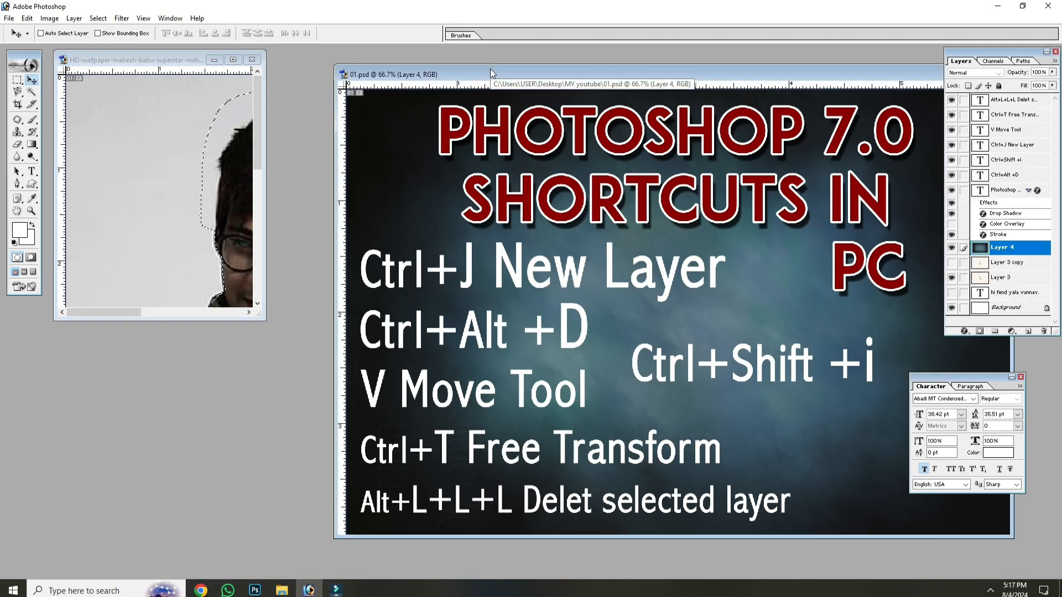
key("f")
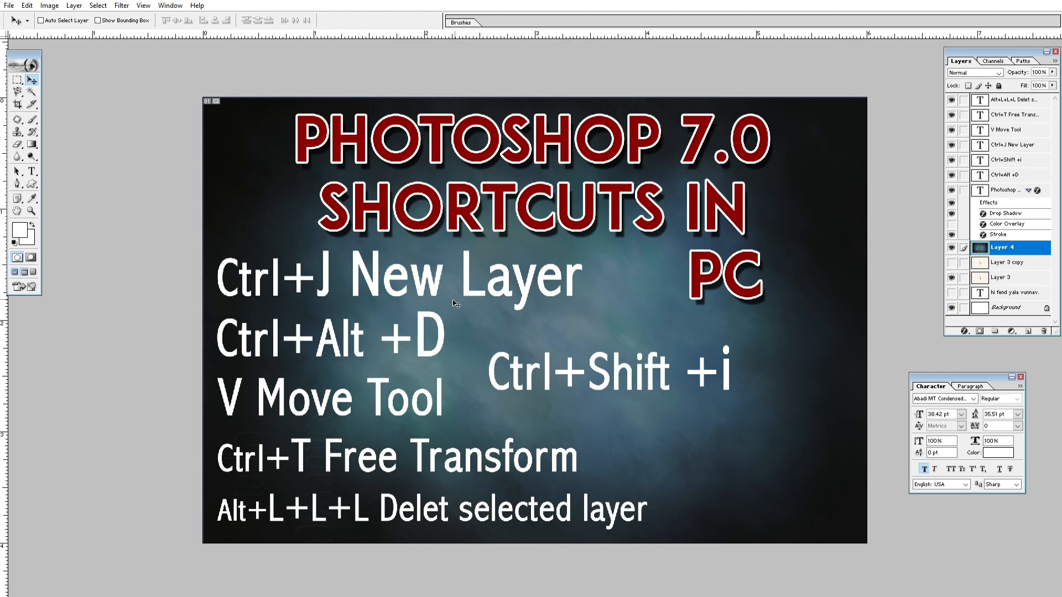
key("f")
key("f")
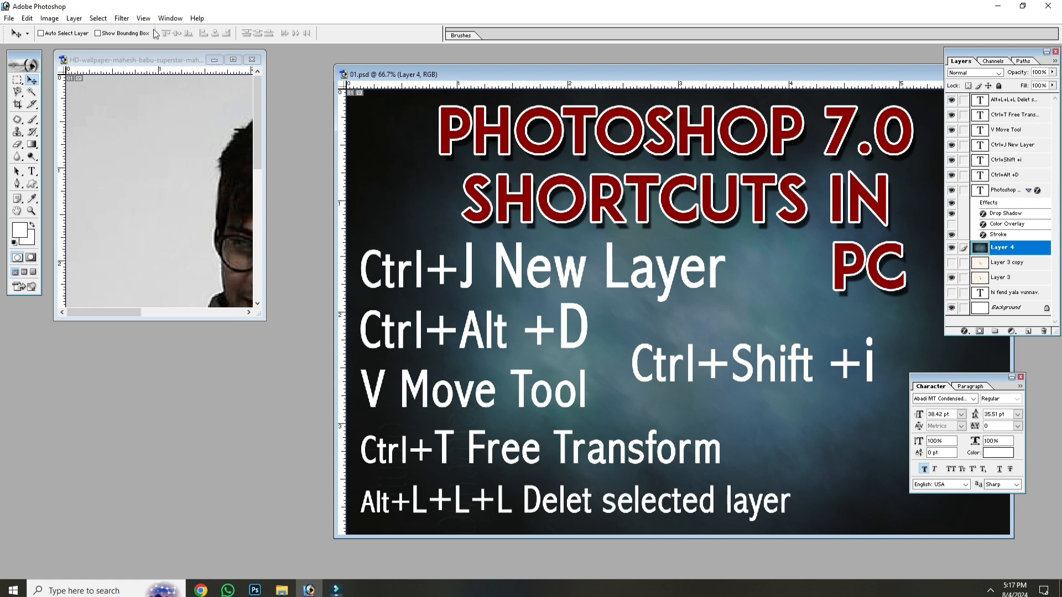
Step: Copy the selected man in the portrait photo onto a new layer and hide the Background layer
left_click(169, 64)
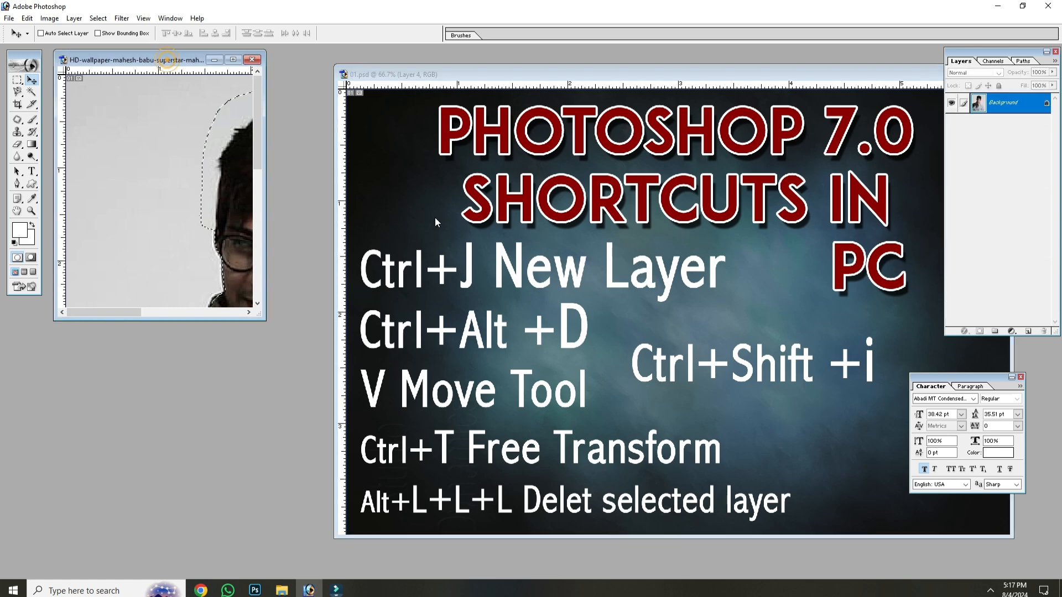
left_click(233, 59)
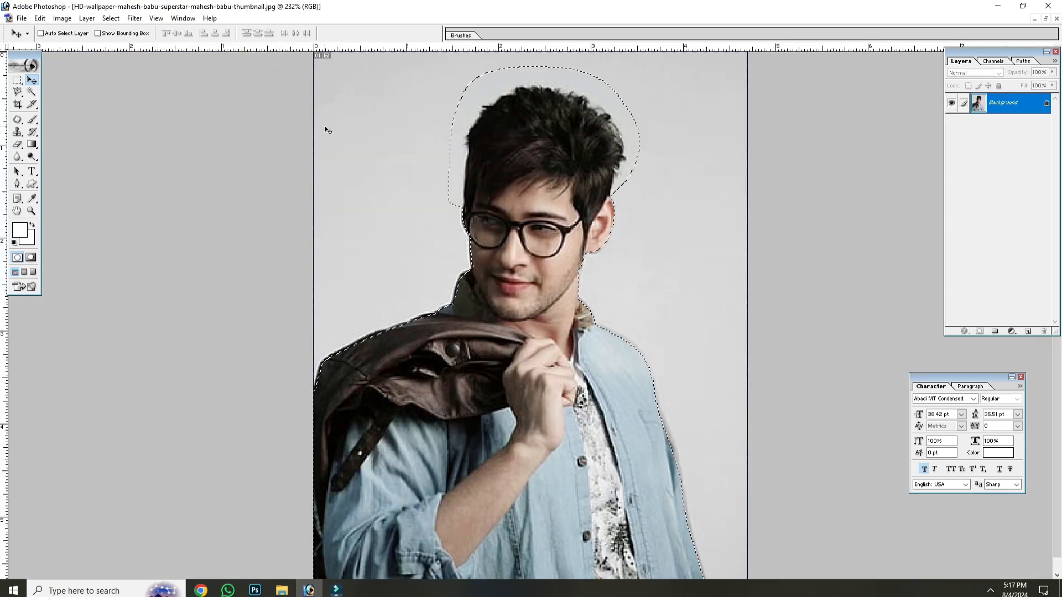
key("ctrl+j")
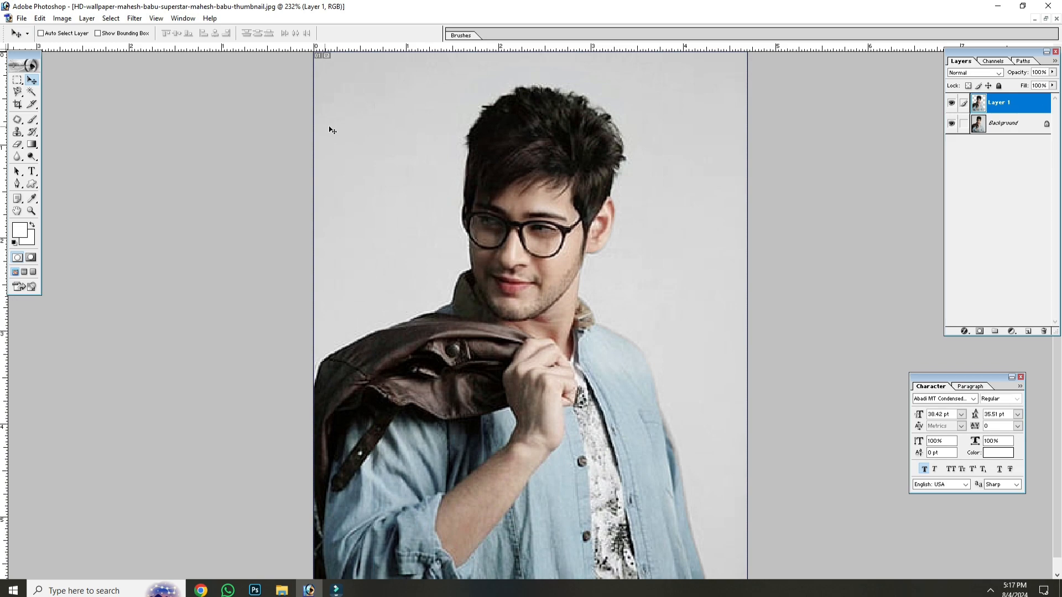
left_click(951, 123)
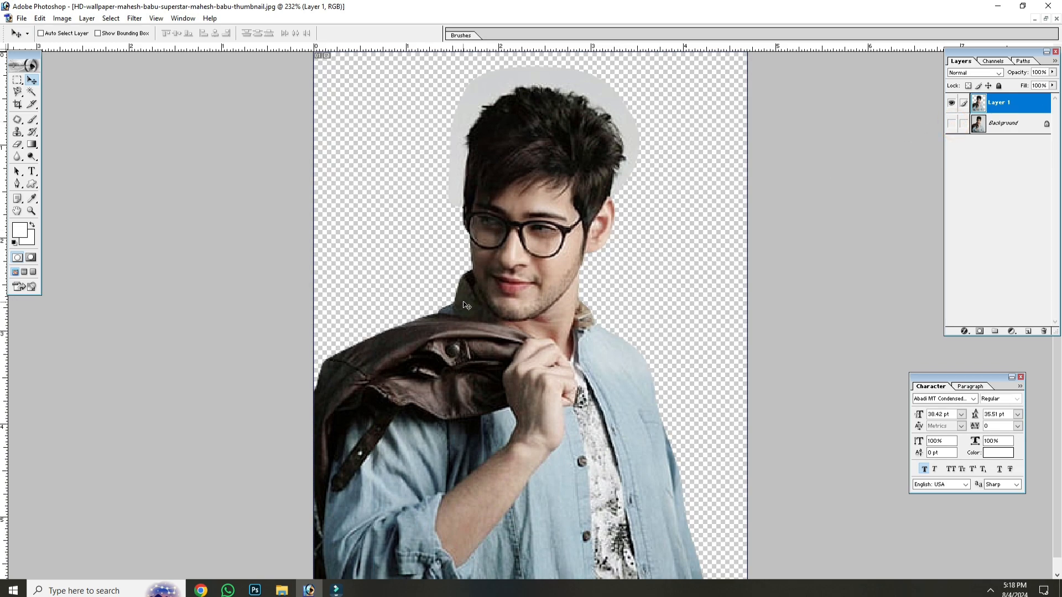
Step: Review the shortcut list in 01.psd at full-screen size and return to the portrait photo
key("f")
key("f")
key("f")
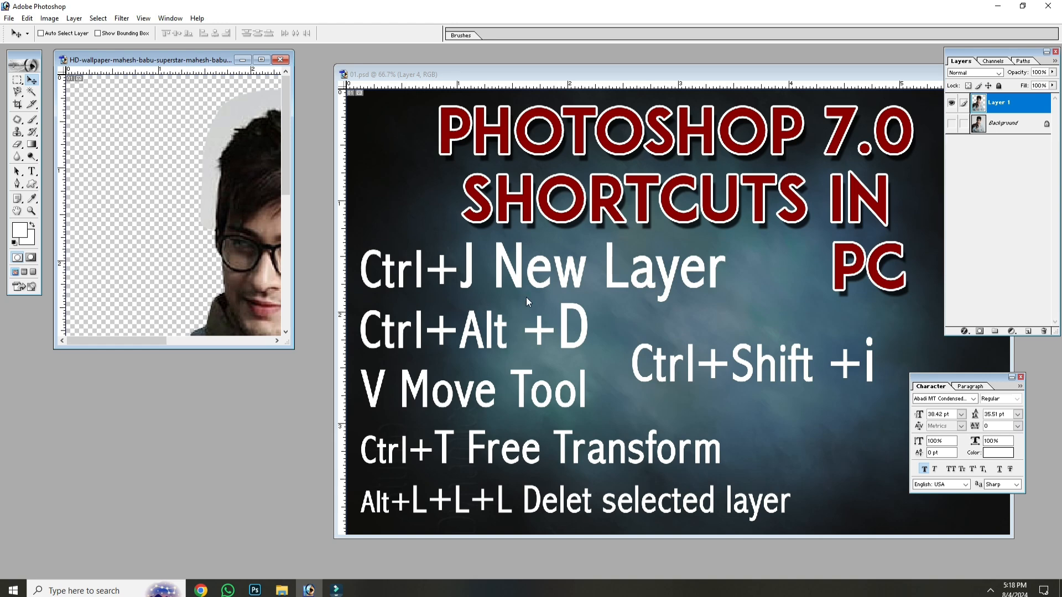
left_click(527, 295)
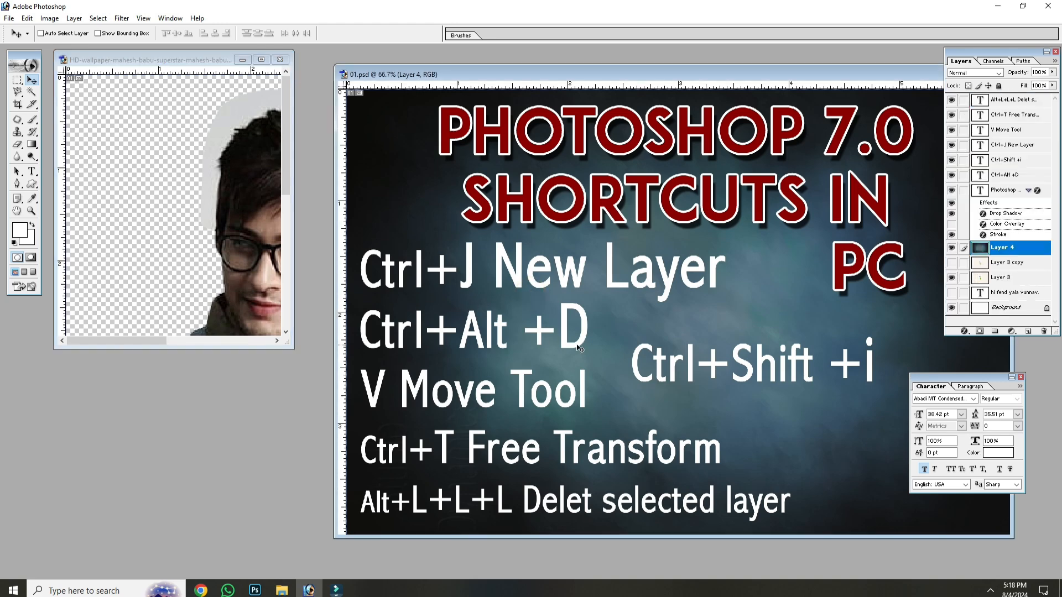
key("f")
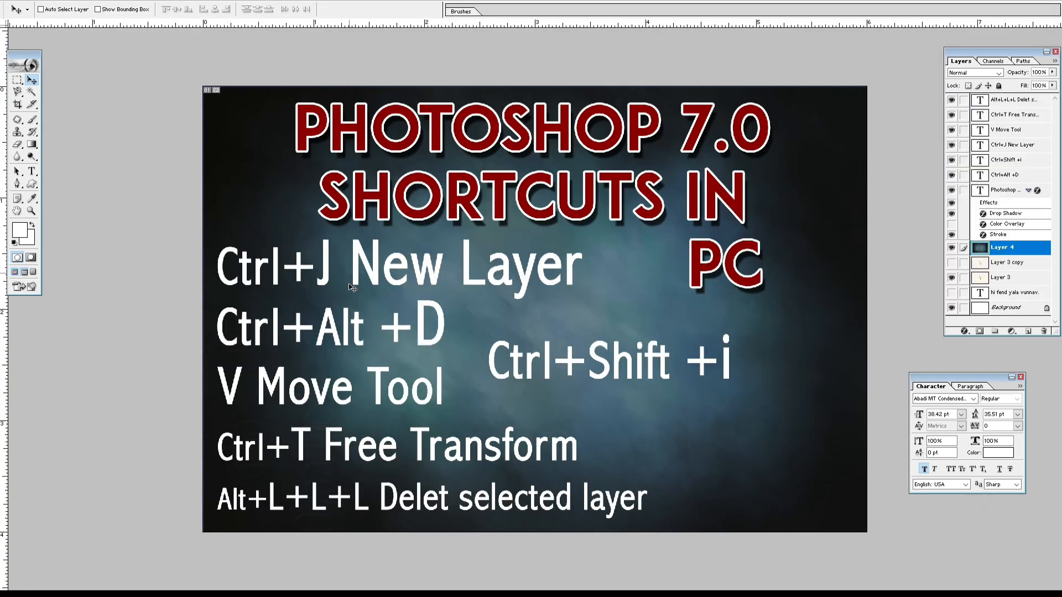
key("f")
key("f")
left_click(252, 246)
key("f")
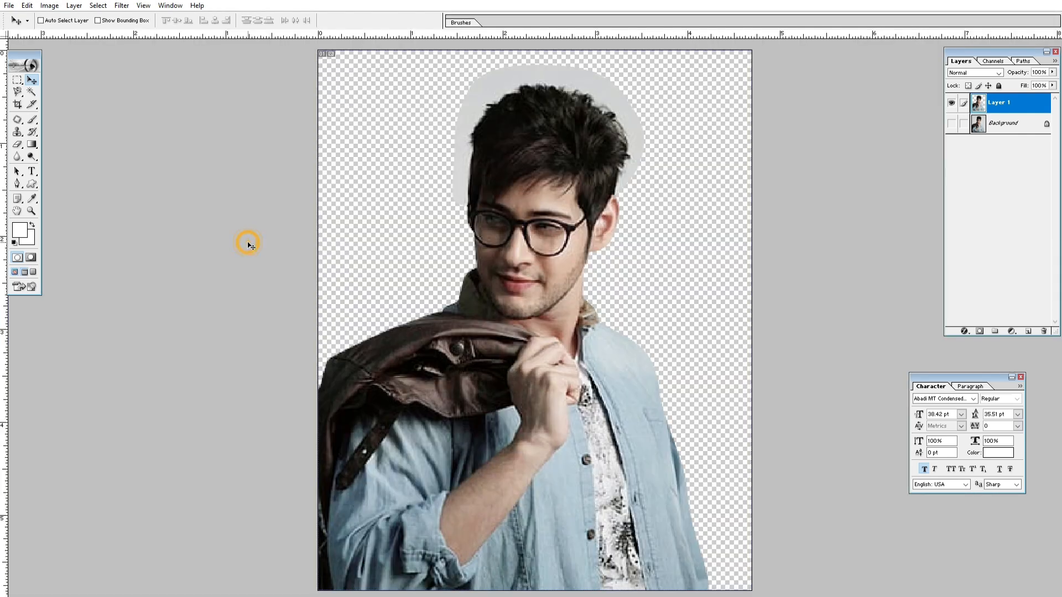
Step: Undo the layer copy to restore the selection around the man and feather it by 1 pixel
key("ctrl+z")
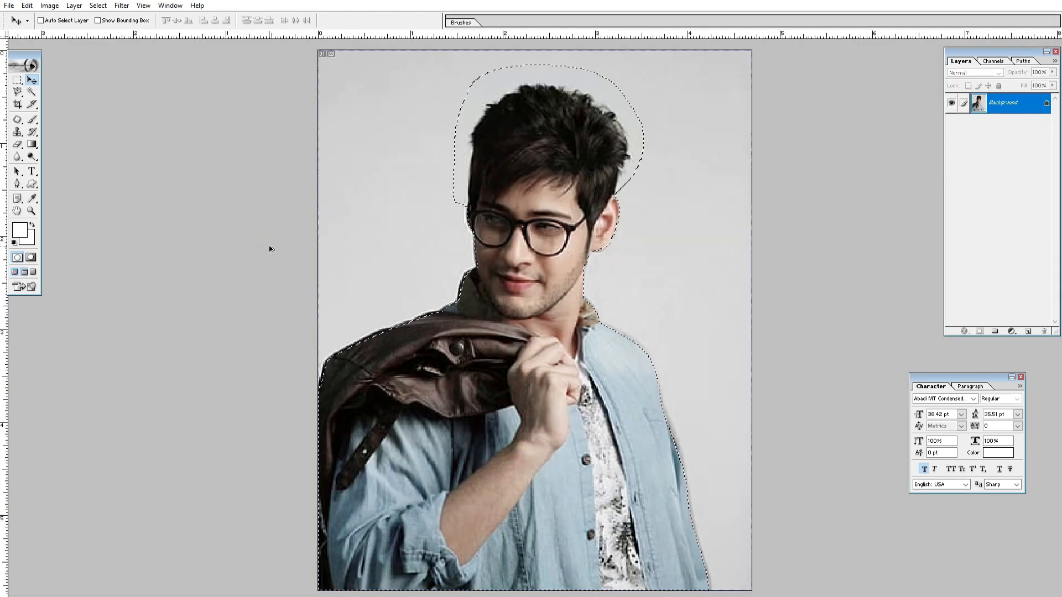
key("ctrl+alt+d")
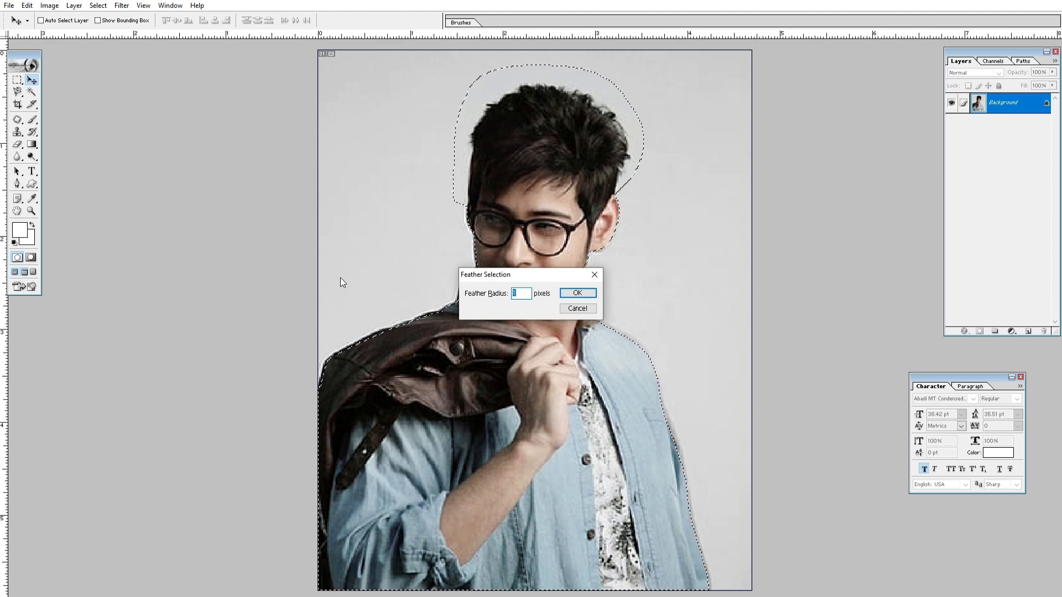
type("0.5")
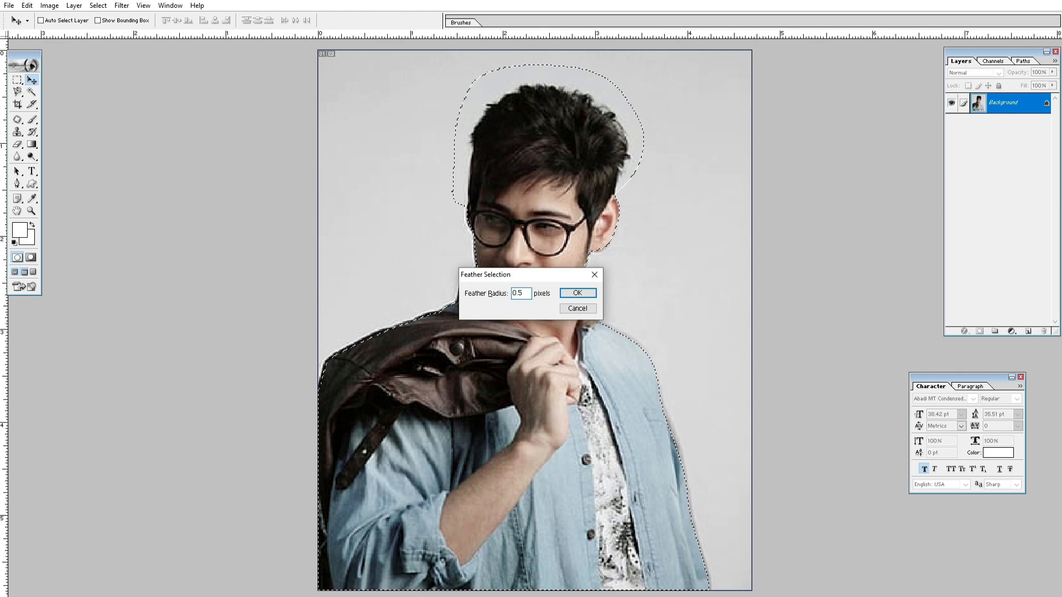
key("BackSpace")
key("BackSpace")
key("BackSpace")
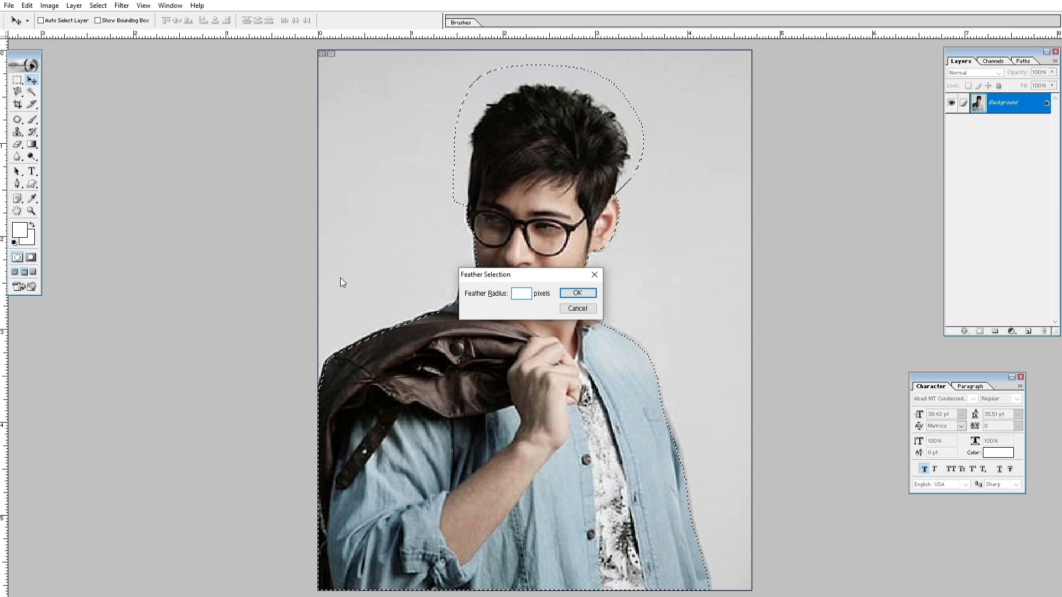
type("1")
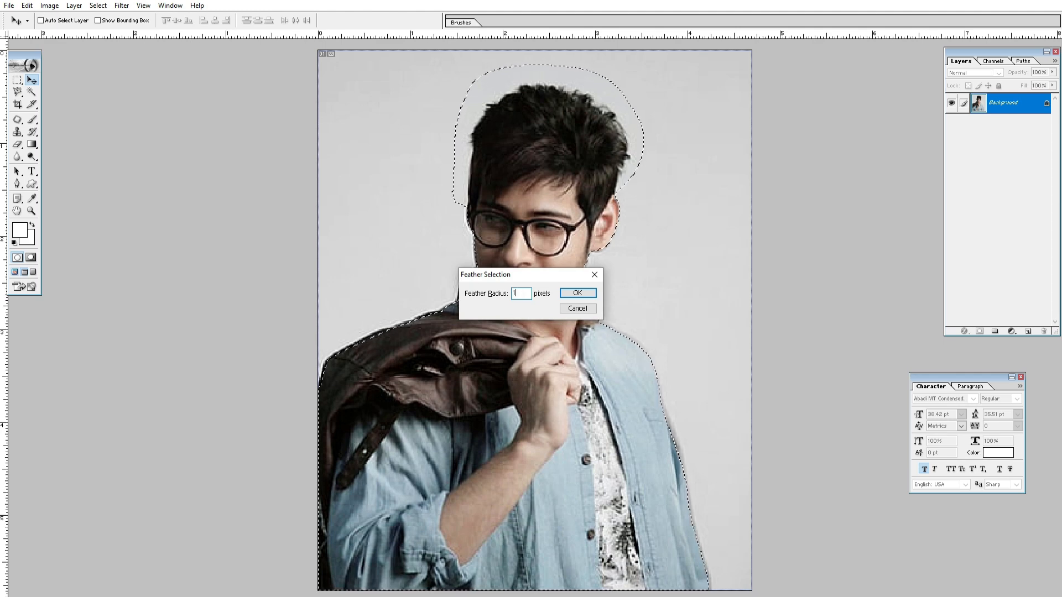
left_click(577, 292)
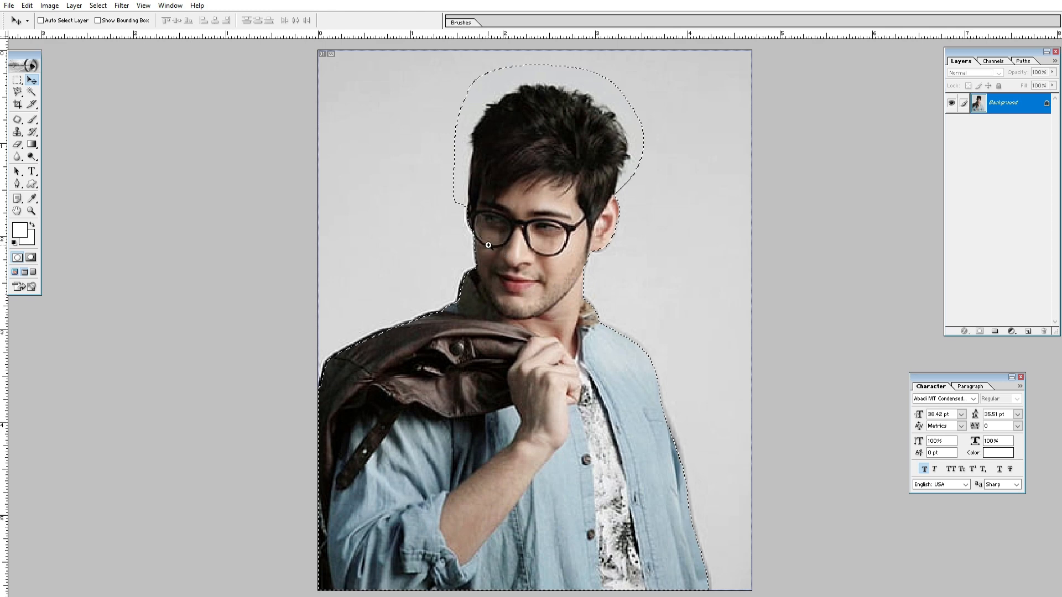
Step: Feather the selection around the man by 10 pixels
left_click_drag(484, 223, 458, 287)
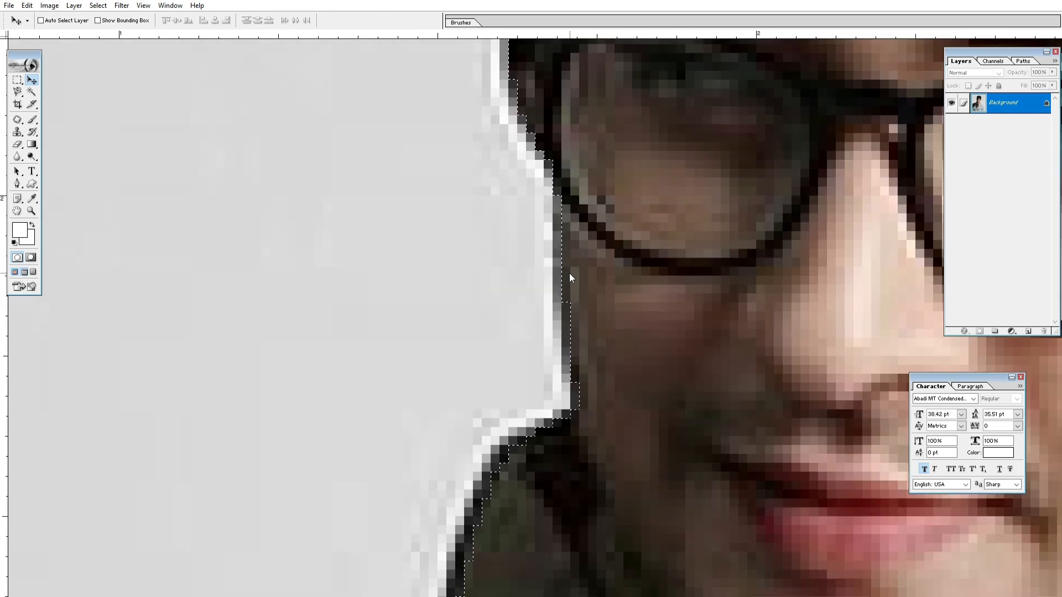
key("ctrl+alt+d")
type("5")
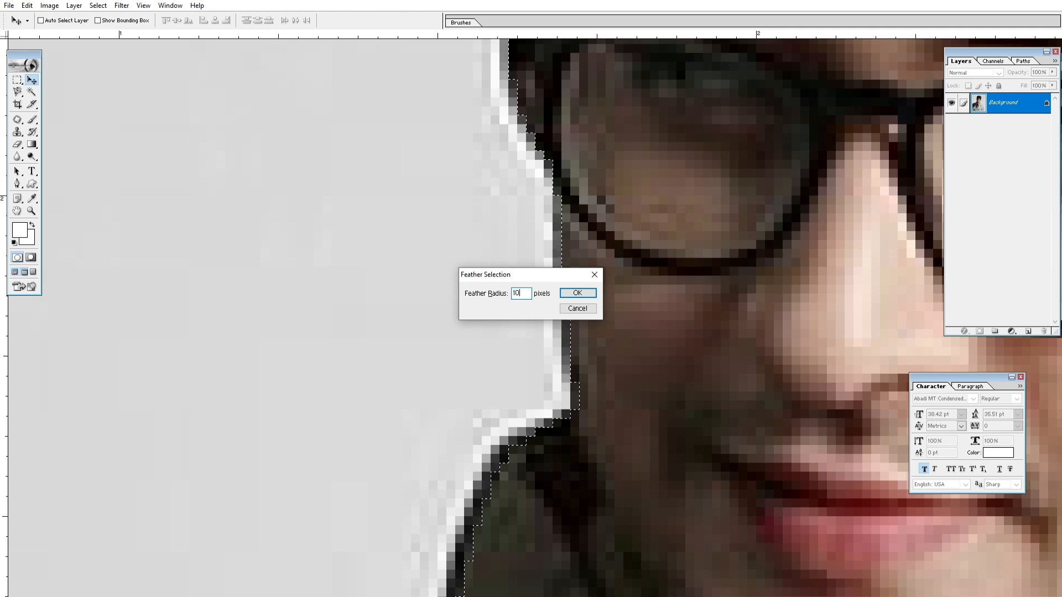
left_click(583, 297)
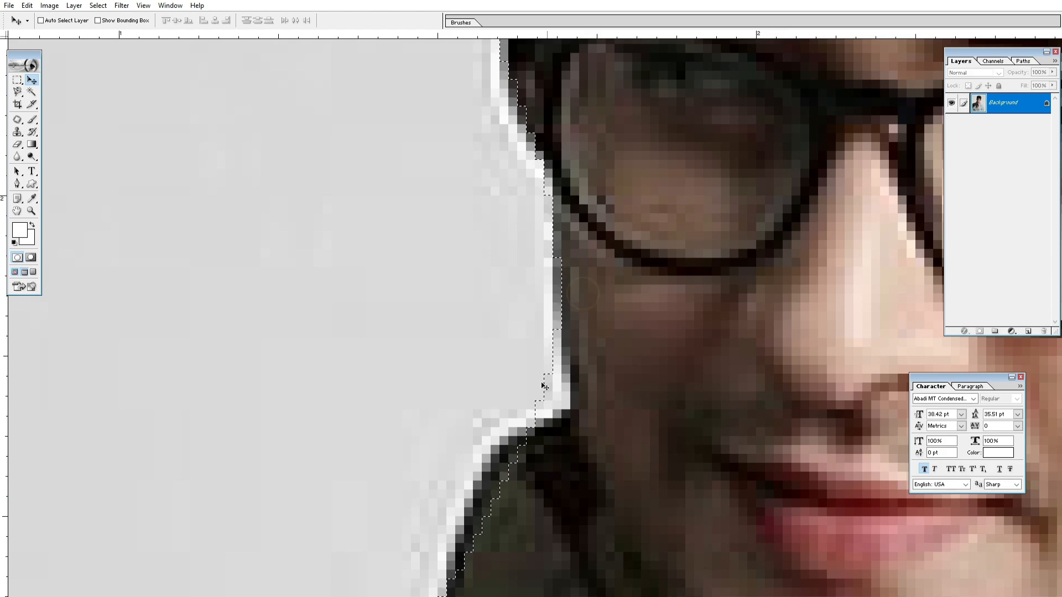
Step: Examine how closely the feathered selection edge follows the man's collar, jacket, neck and face
left_click_drag(557, 444, 656, 175)
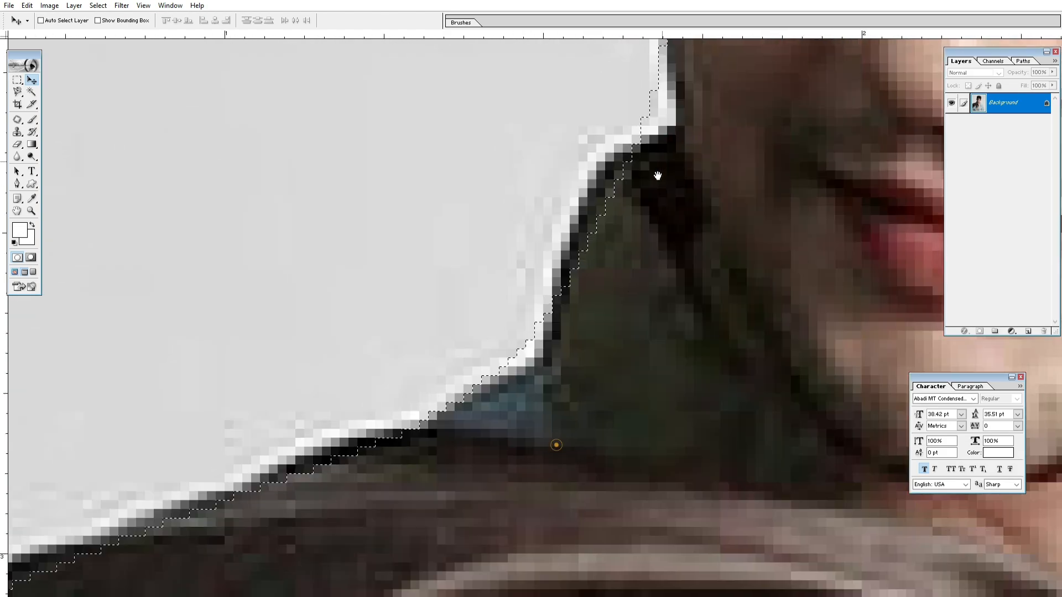
left_click_drag(609, 407, 656, 324)
left_click_drag(404, 424, 572, 137)
left_click_drag(268, 294, 21, 467)
left_click_drag(885, 331, 789, 110)
left_click_drag(403, 254, 479, 390)
left_click_drag(412, 291, 476, 466)
left_click_drag(435, 175, 465, 209)
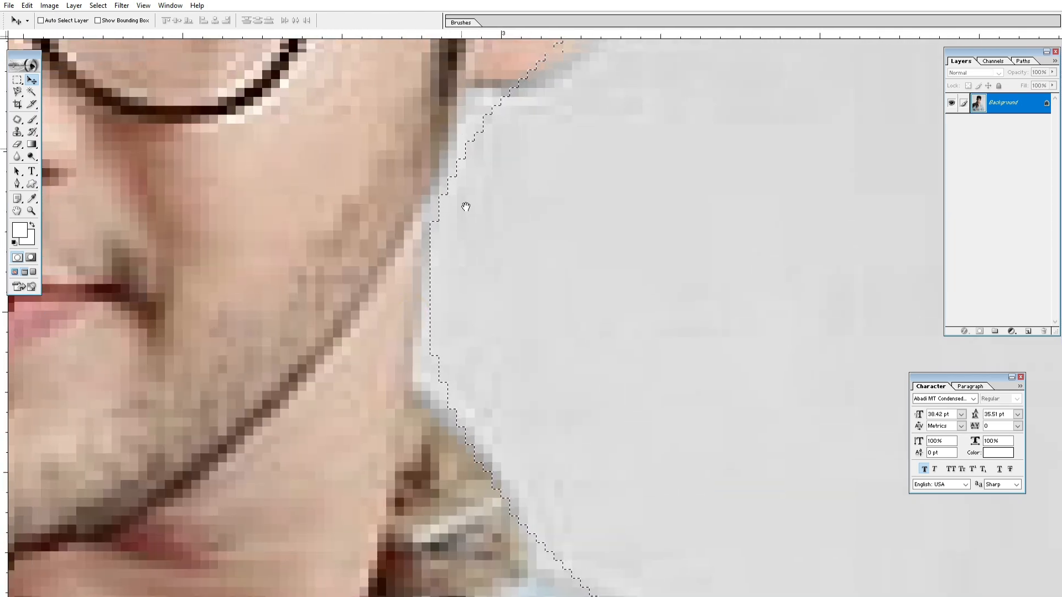
left_click_drag(460, 109, 503, 247)
left_click_drag(526, 207, 513, 276)
left_click_drag(173, 232, 791, 272)
left_click_drag(332, 290, 374, 266)
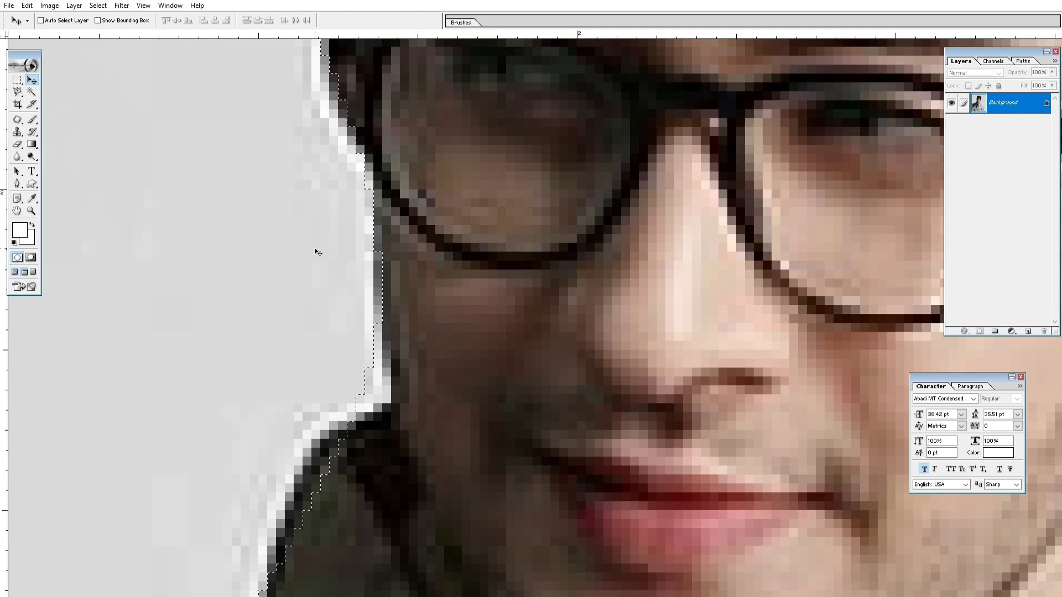
Step: Undo the last feather and feather the selection around the man by 1 pixel instead
key("ctrl+z")
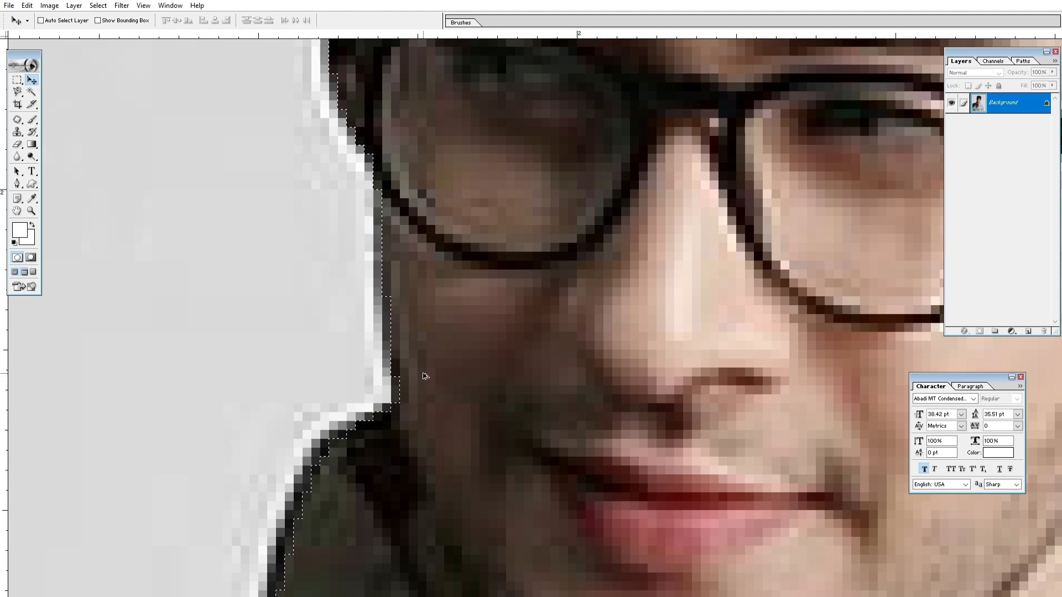
key("ctrl+alt+d")
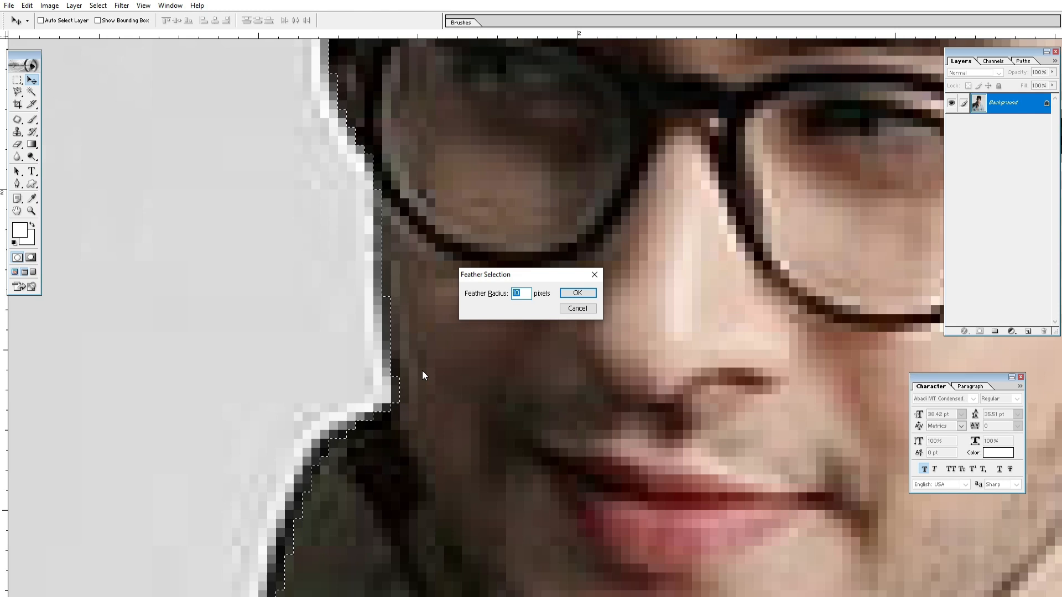
type("1")
key("Return")
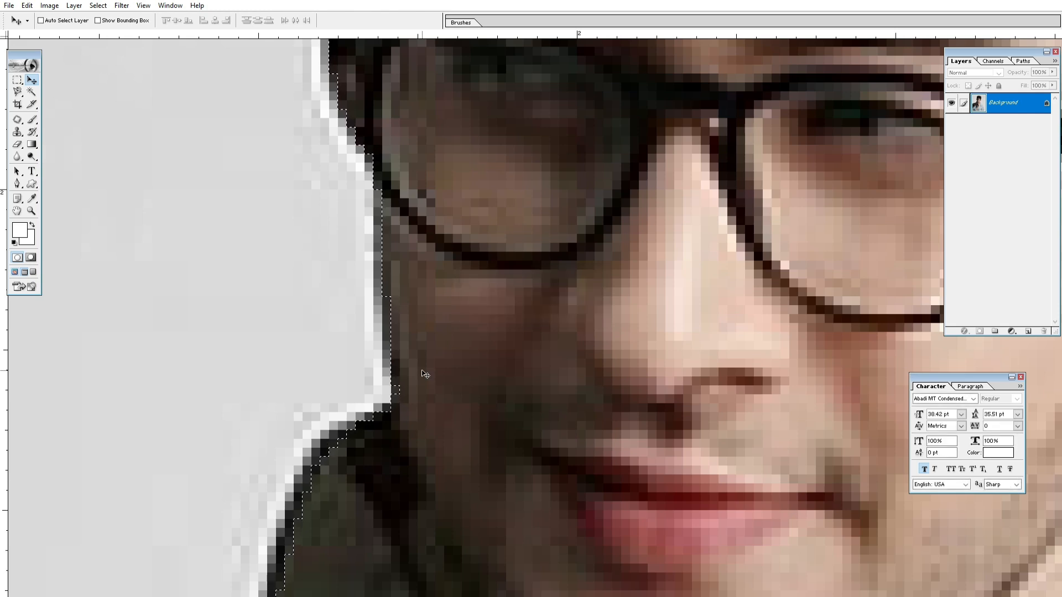
key("ctrl+0")
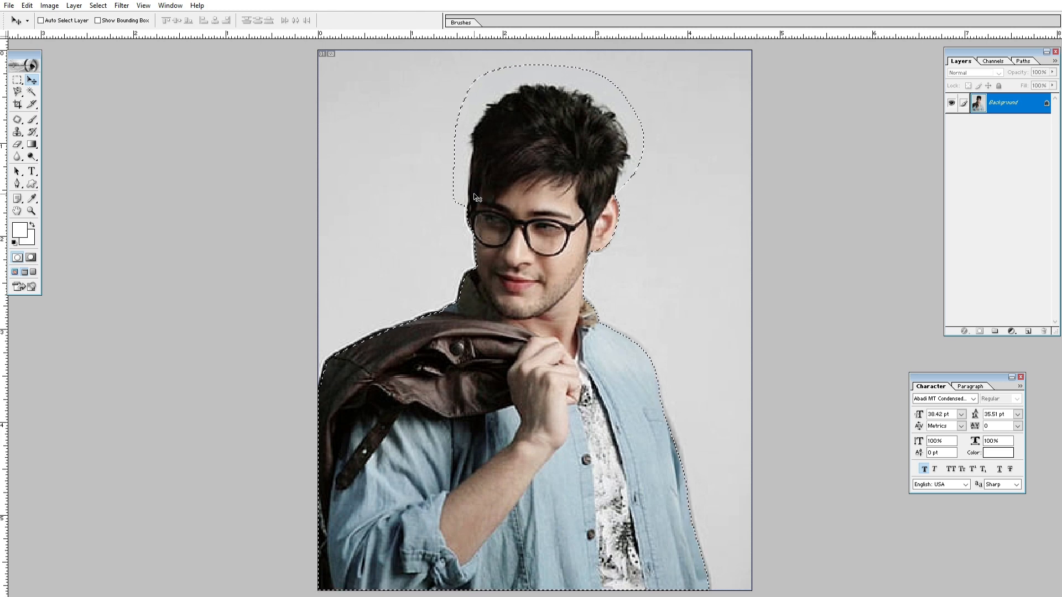
Step: Copy the selected man onto a new layer and transfer that layer into 01.psd
key("ctrl+j")
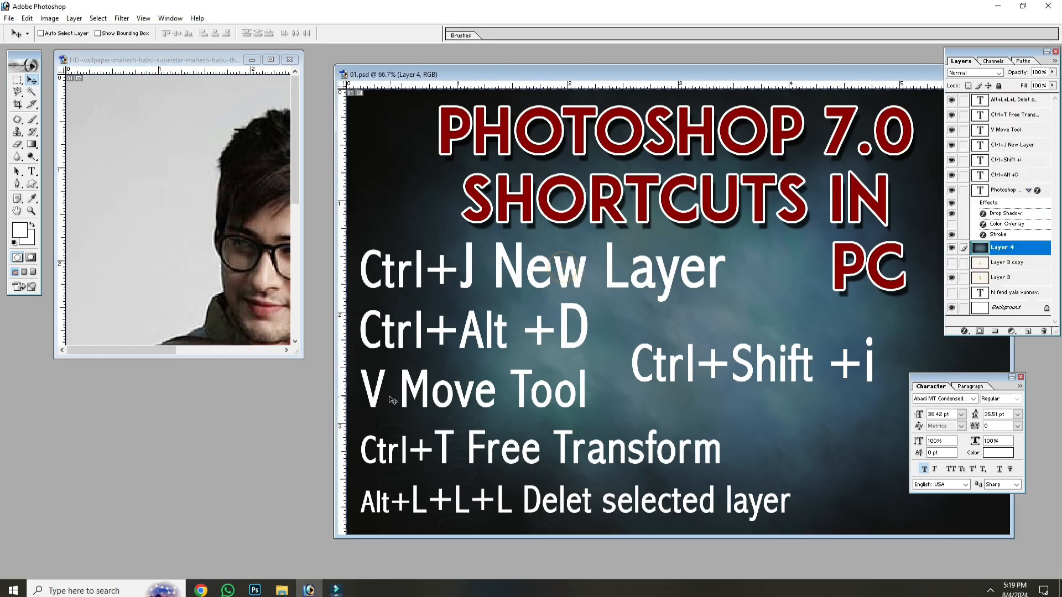
left_click(271, 310)
left_click_drag(252, 233, 655, 362)
Step: Place the man in the lower-right corner of the 01.psd poster and close the Character palette
left_click_drag(848, 404, 923, 376)
key("ctrl+z")
left_click(1021, 377)
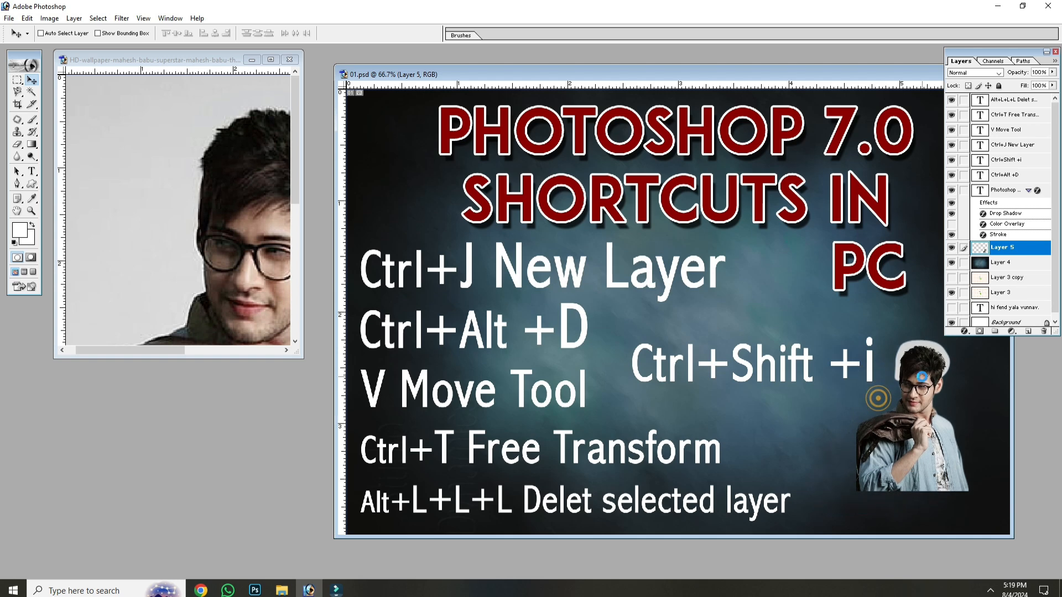
Step: Undo the layer copy in the portrait photo and switch to 01.psd in full-screen view
left_click(220, 289)
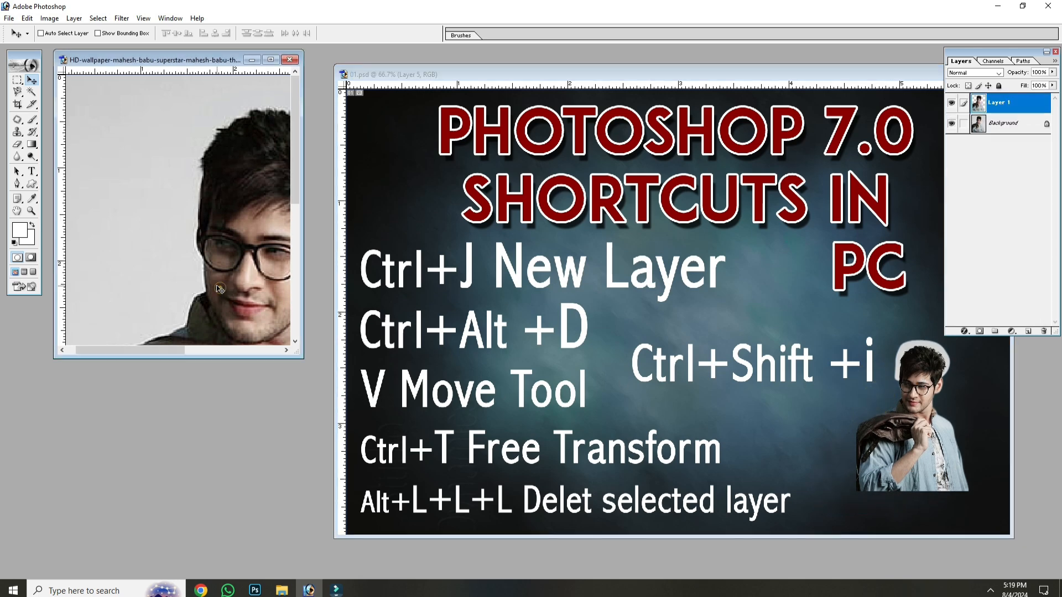
key("f")
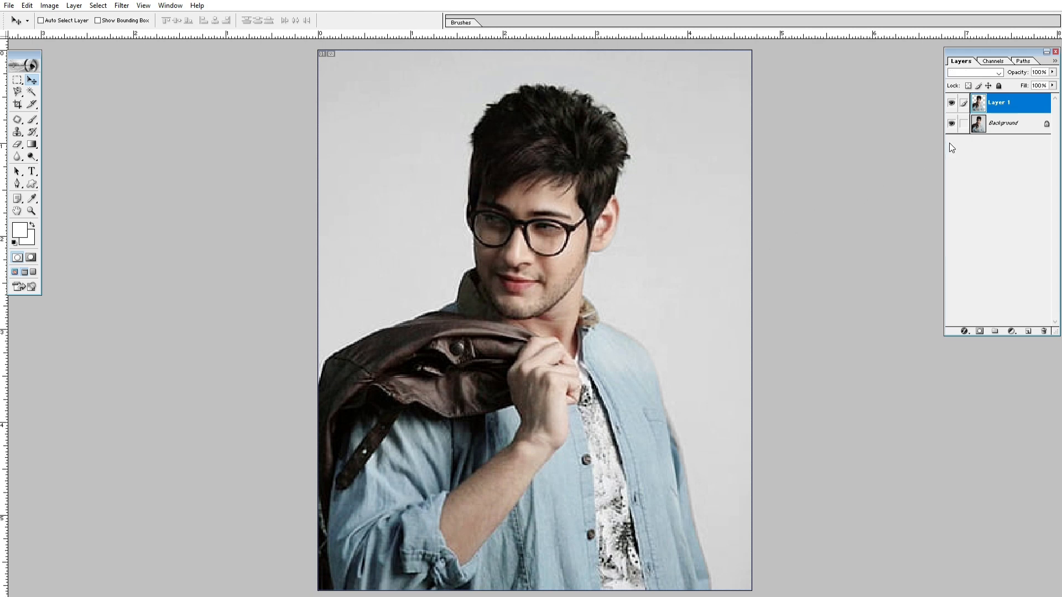
key("ctrl+z")
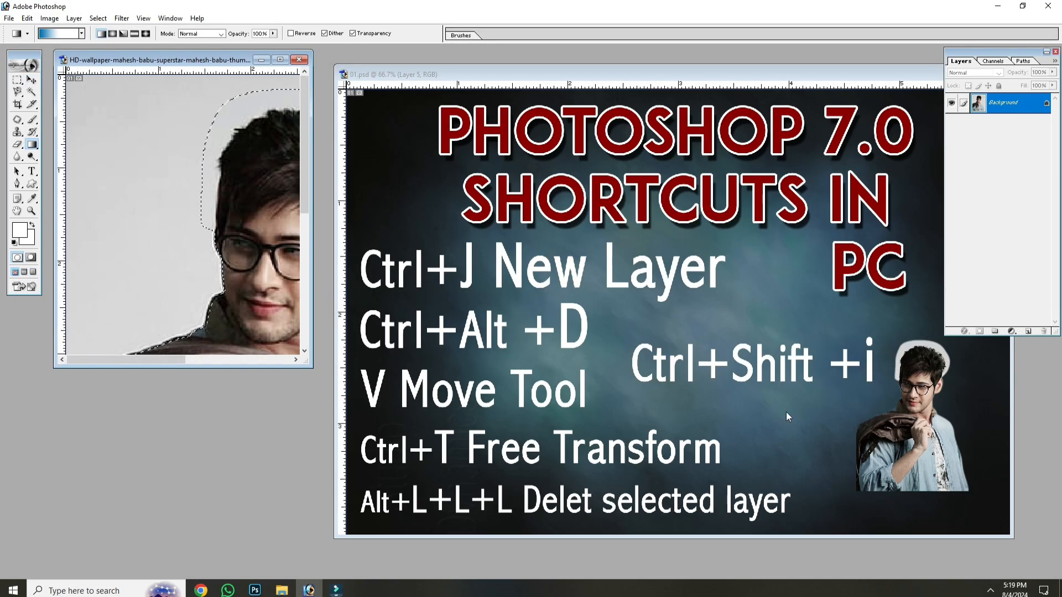
left_click(787, 413)
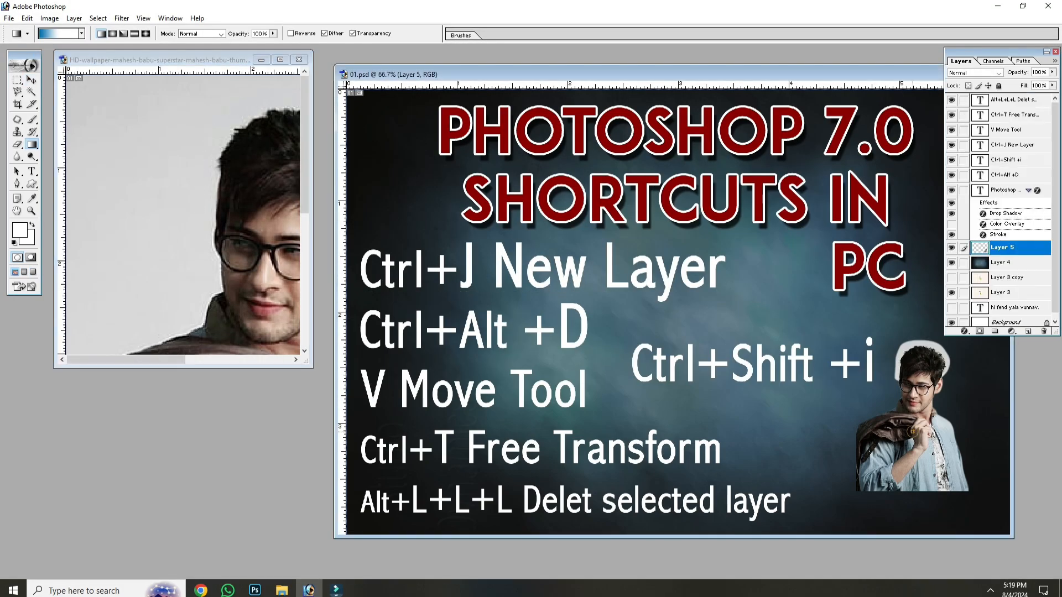
key("f")
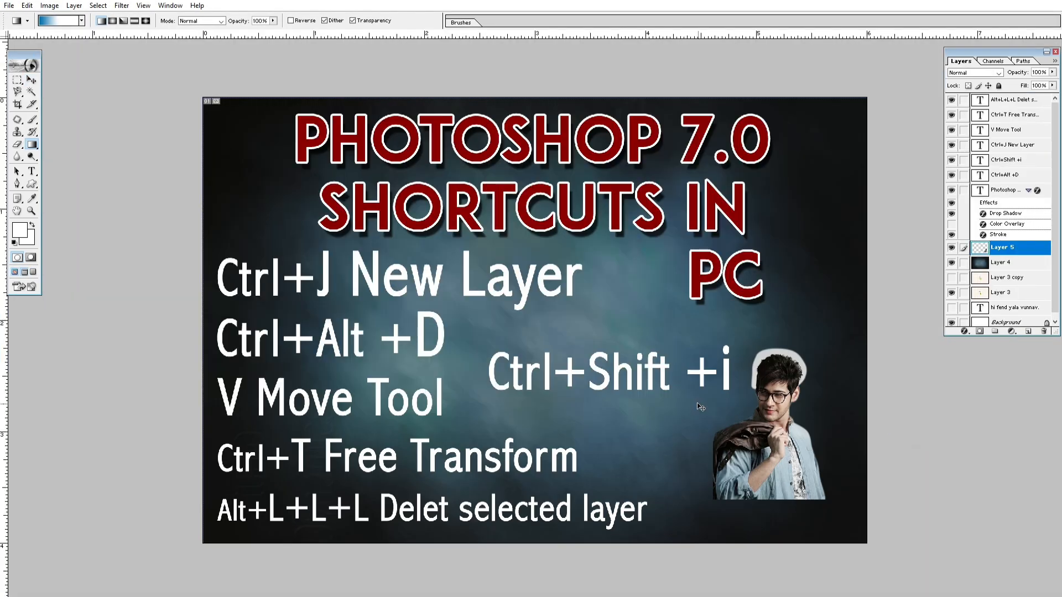
Step: Paste a second copy of the man and place it beside the existing one, slightly lower and to its left
key("ctrl+v")
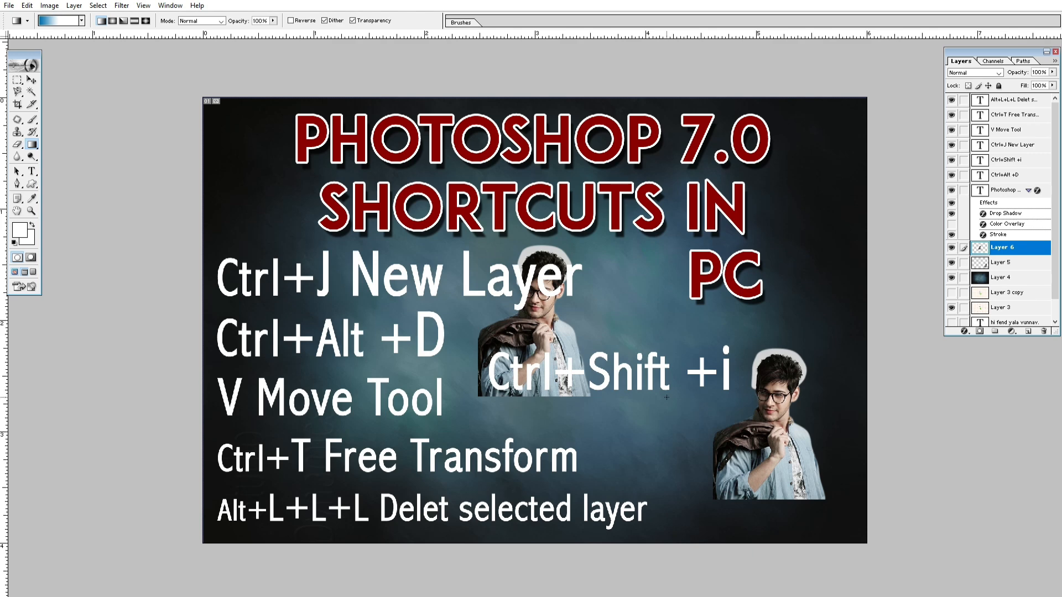
key("v")
left_click_drag(546, 326, 716, 458)
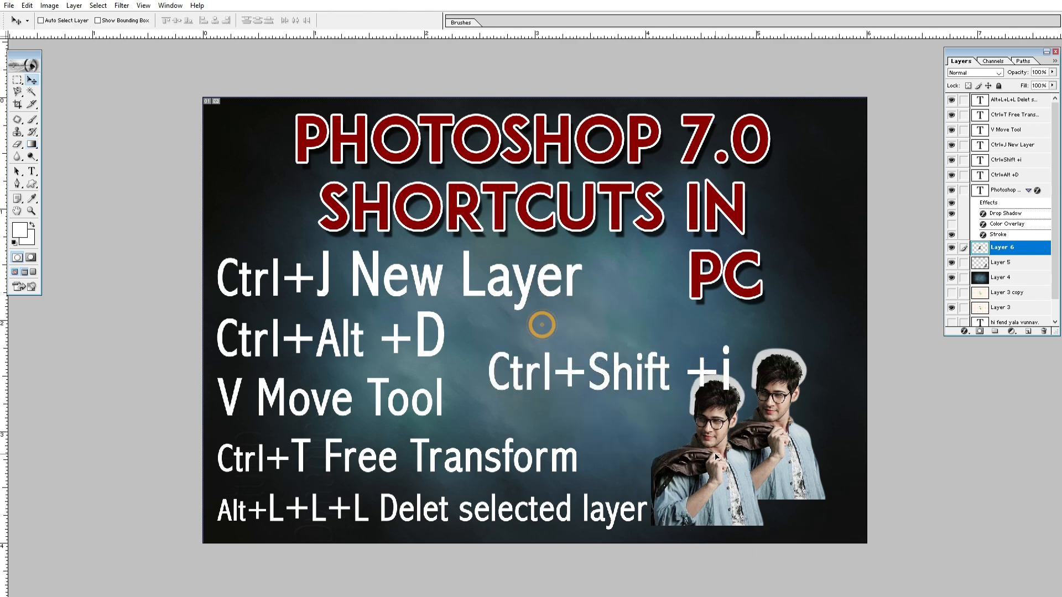
left_click_drag(757, 386, 317, 478)
key("ctrl+0")
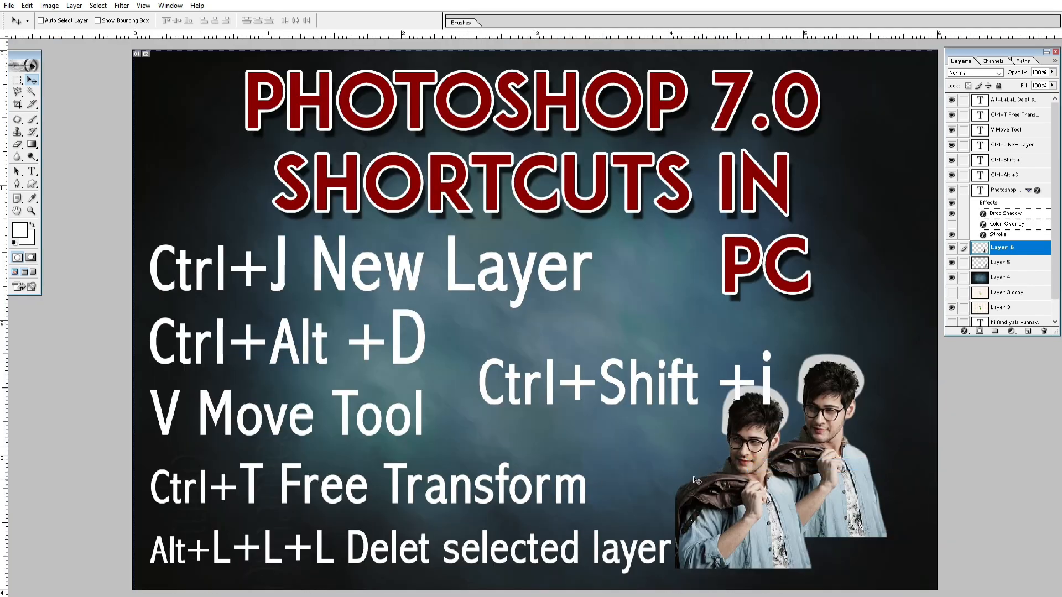
Step: Delete the layer holding the second copy of the man
key("alt+l")
key("l")
key("l")
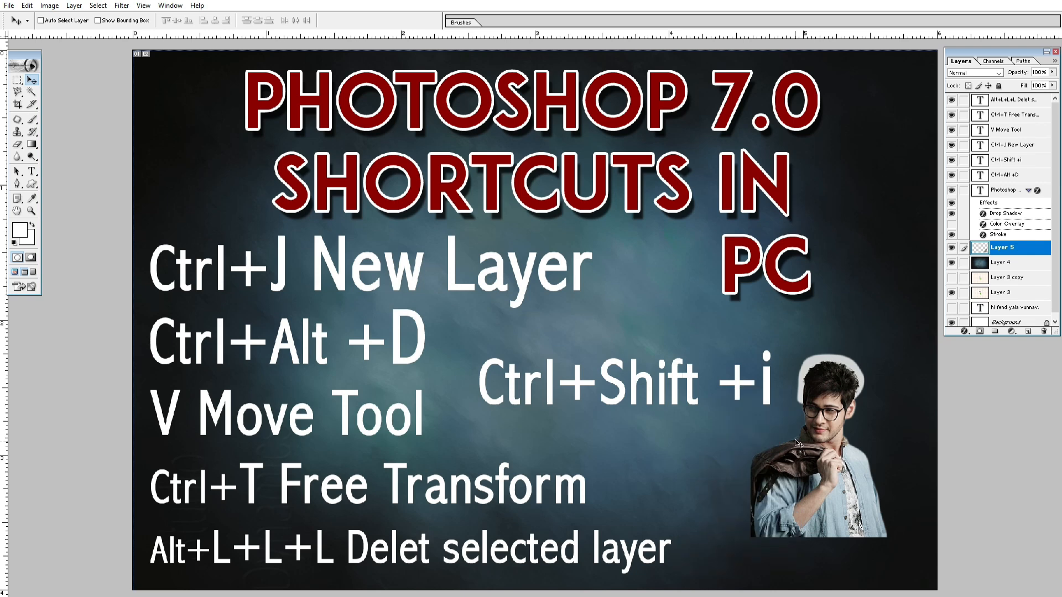
Step: Select the man's Layer 5 from the canvas and move him slightly down and to the right
right_click(821, 449)
left_click(832, 456)
left_click_drag(810, 455, 822, 472)
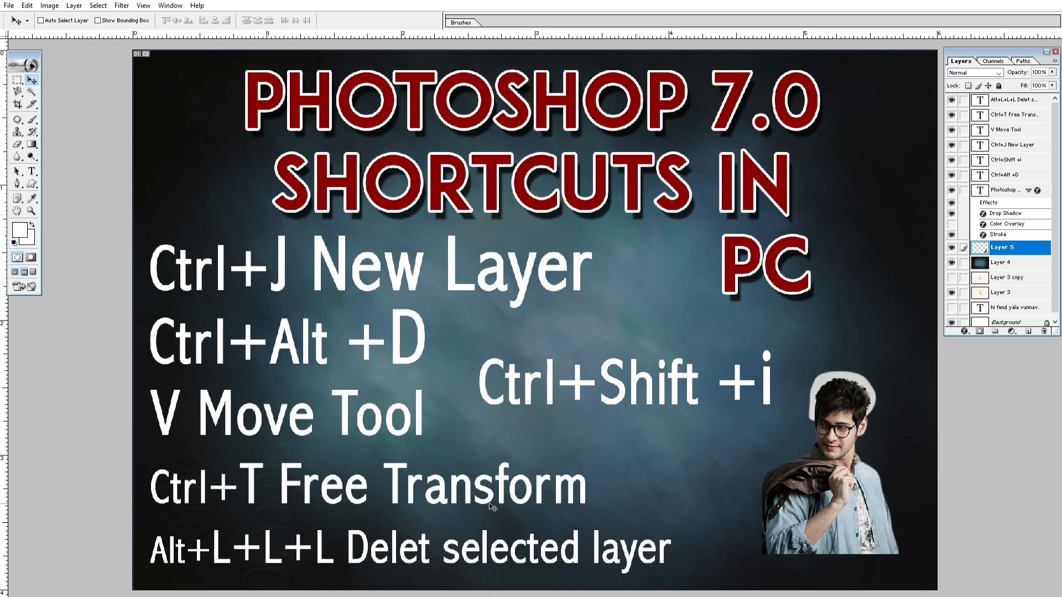
left_click(848, 475)
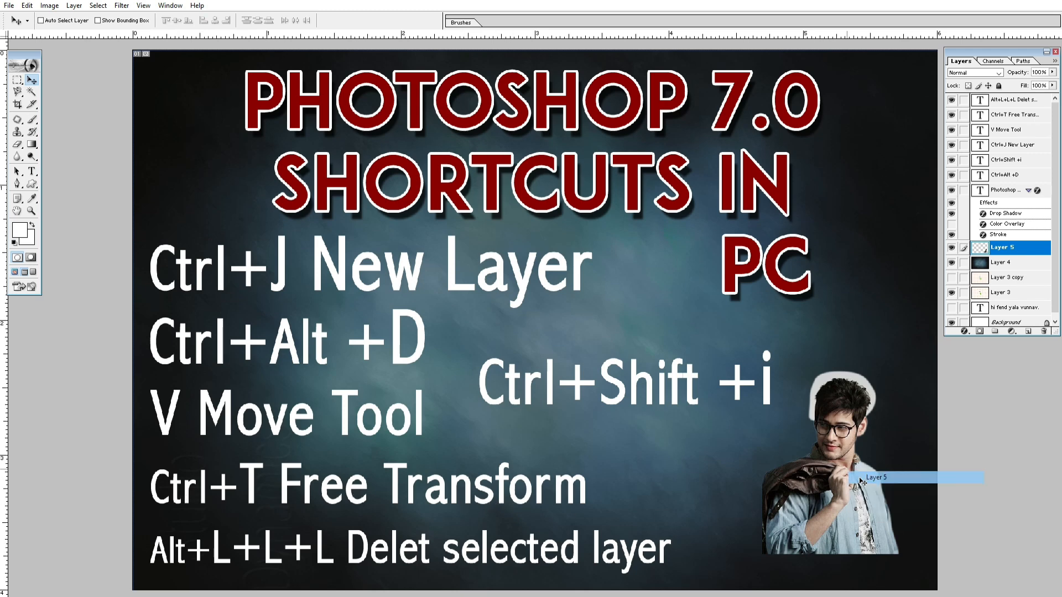
right_click(825, 475)
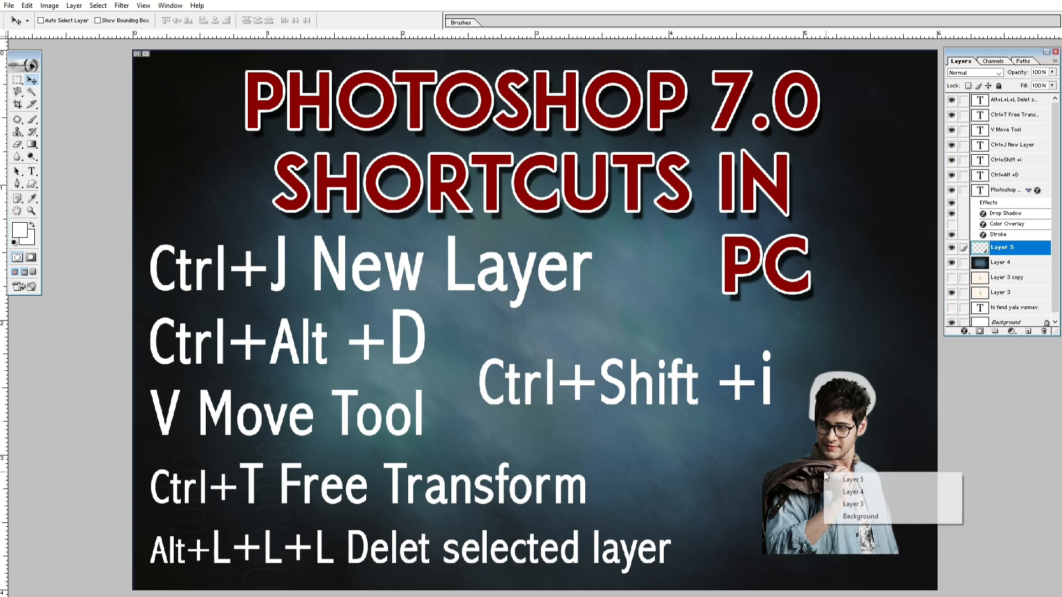
left_click(839, 480)
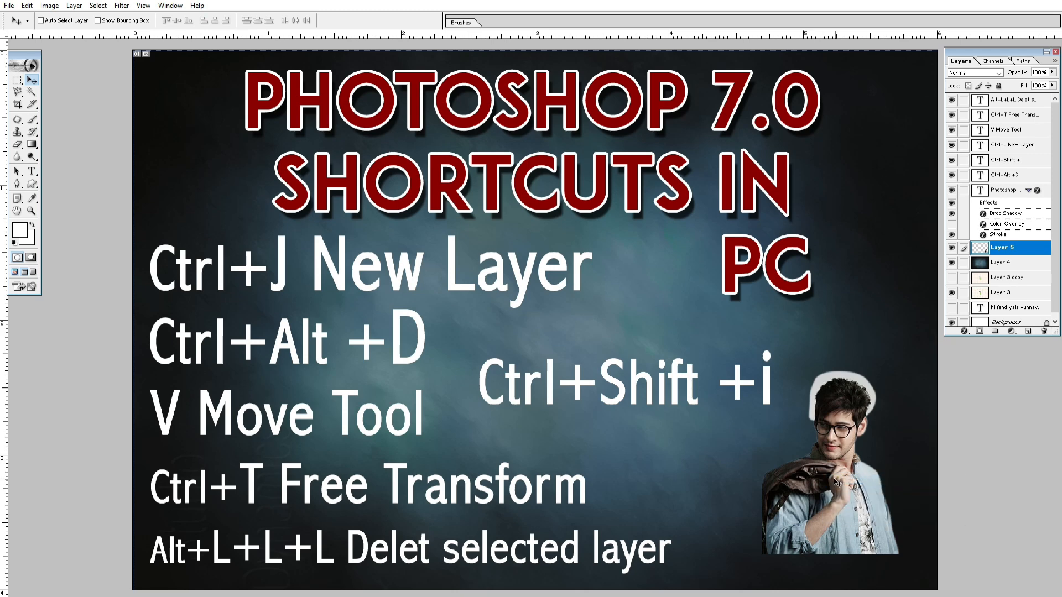
Step: Scale the man proportionally about his center to 158.6% with Free Transform, and undo the scaling
key("ctrl+t")
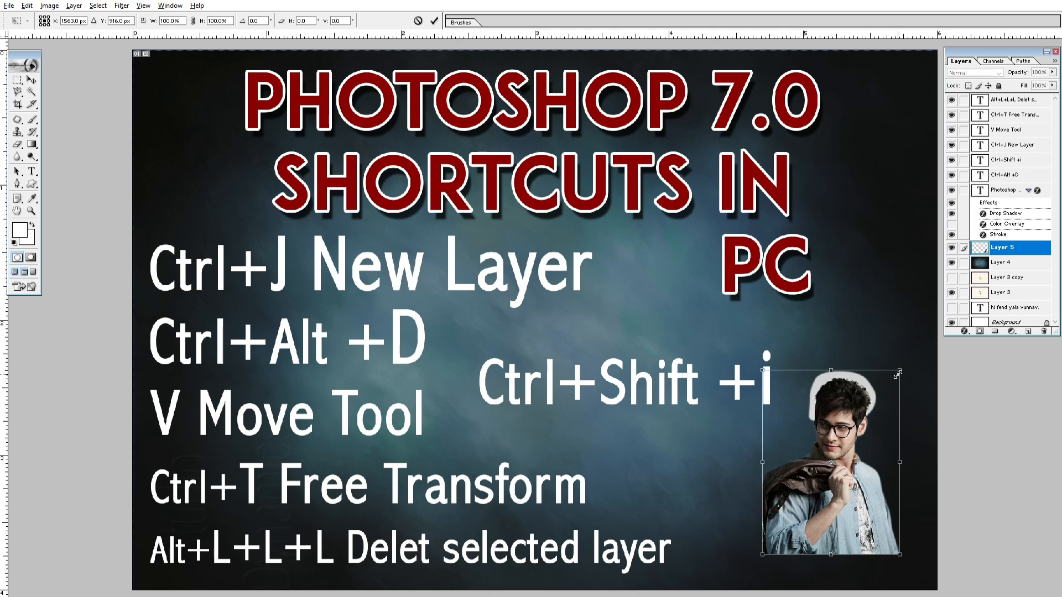
left_click_drag(897, 374, 932, 316)
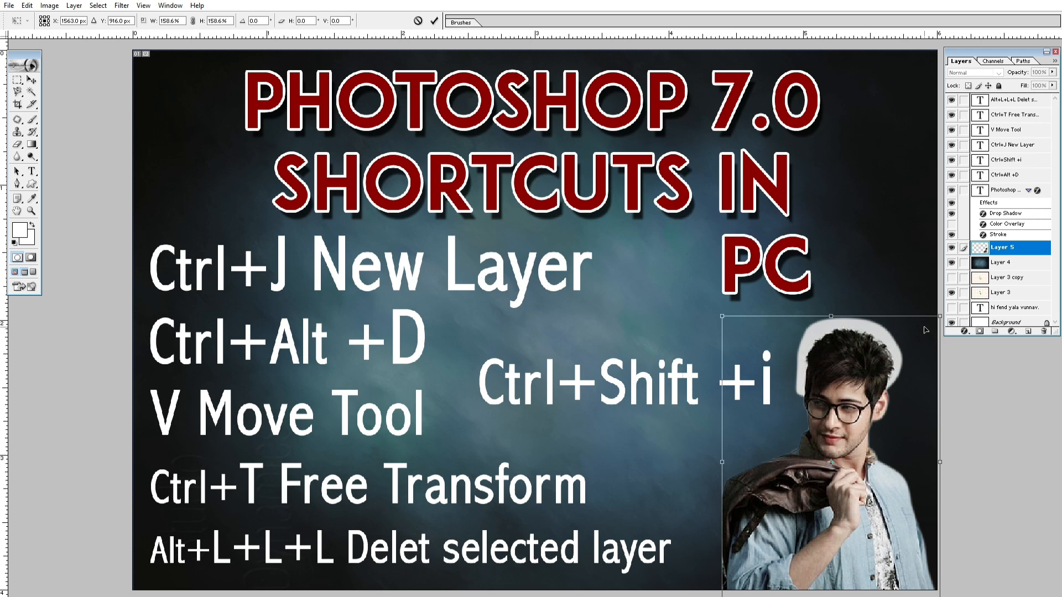
key("Return")
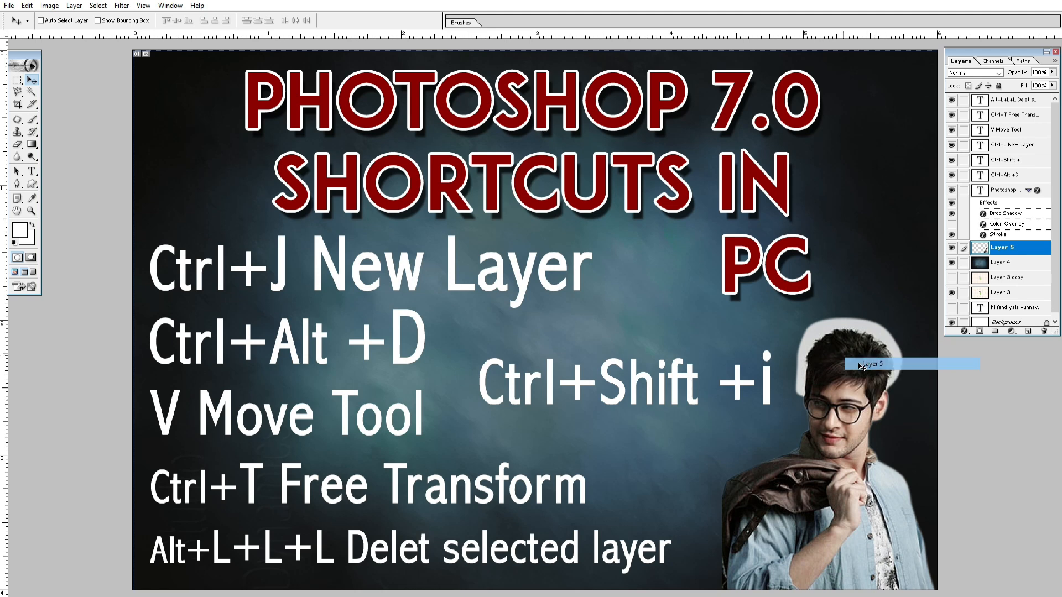
left_click(849, 359)
key("ctrl+z")
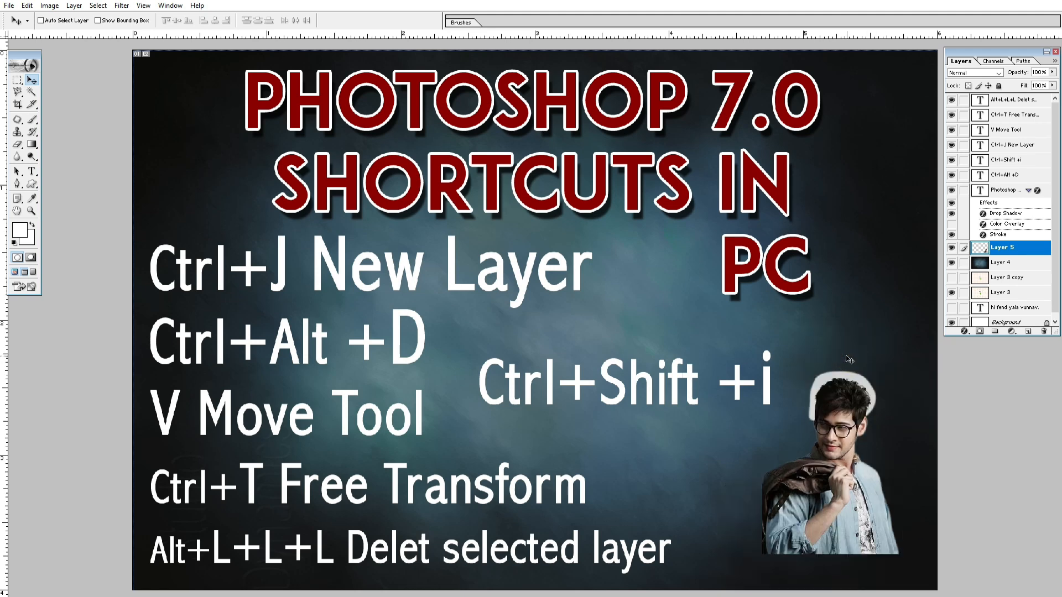
key("ctrl+t")
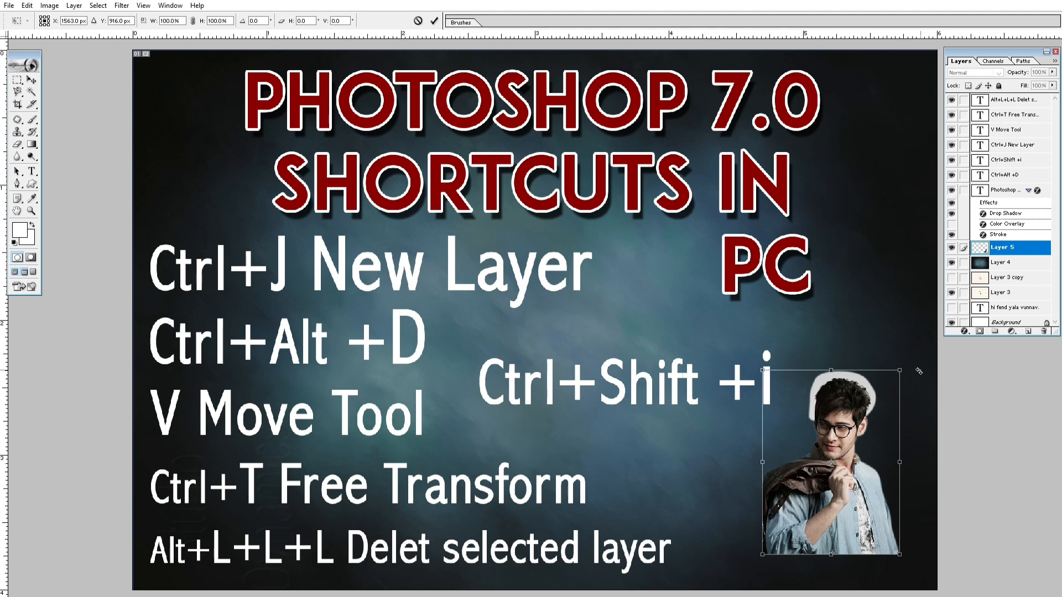
left_click_drag(899, 367, 933, 287)
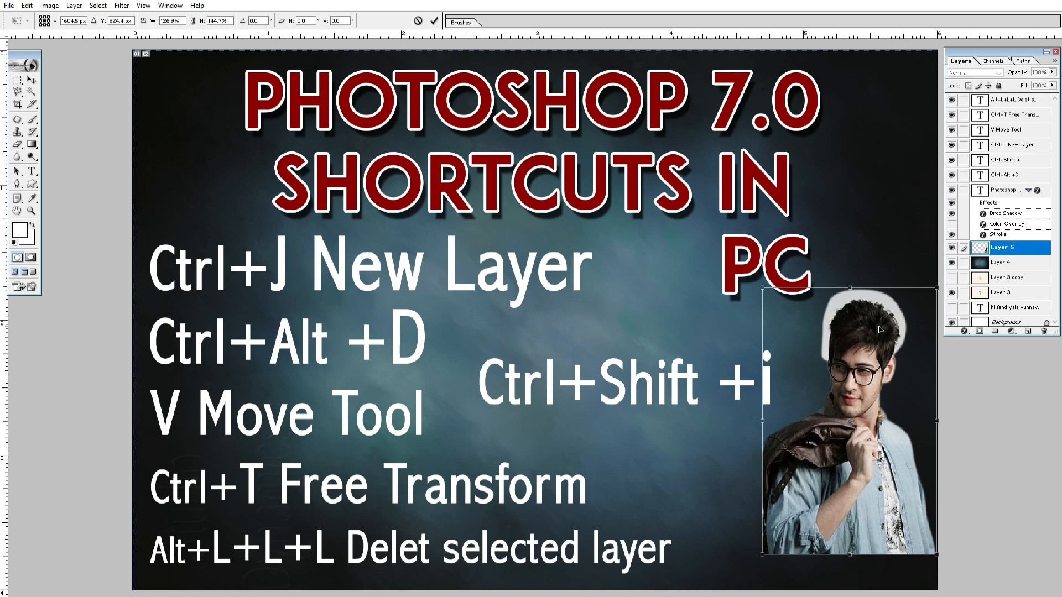
key("Escape")
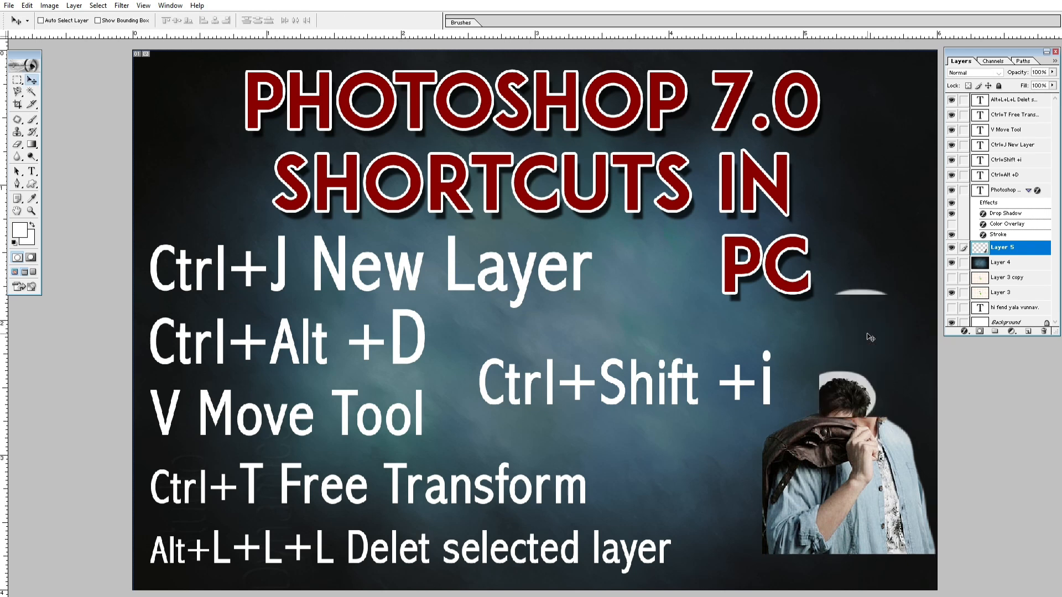
Step: Scale the man proportionally to 161.9% with Free Transform and fit him into the poster's lower-right corner
key("ctrl+t")
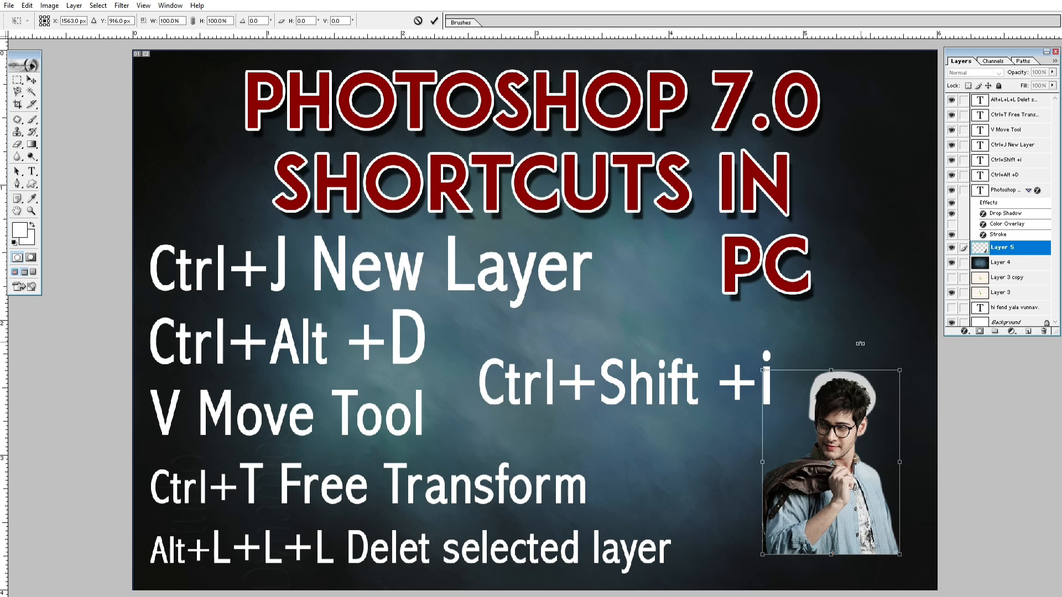
left_click_drag(900, 371, 921, 298)
mouse_move(871, 381)
left_mouse_down()
mouse_move(940, 395)
mouse_move(868, 362)
left_mouse_up()
key("v")
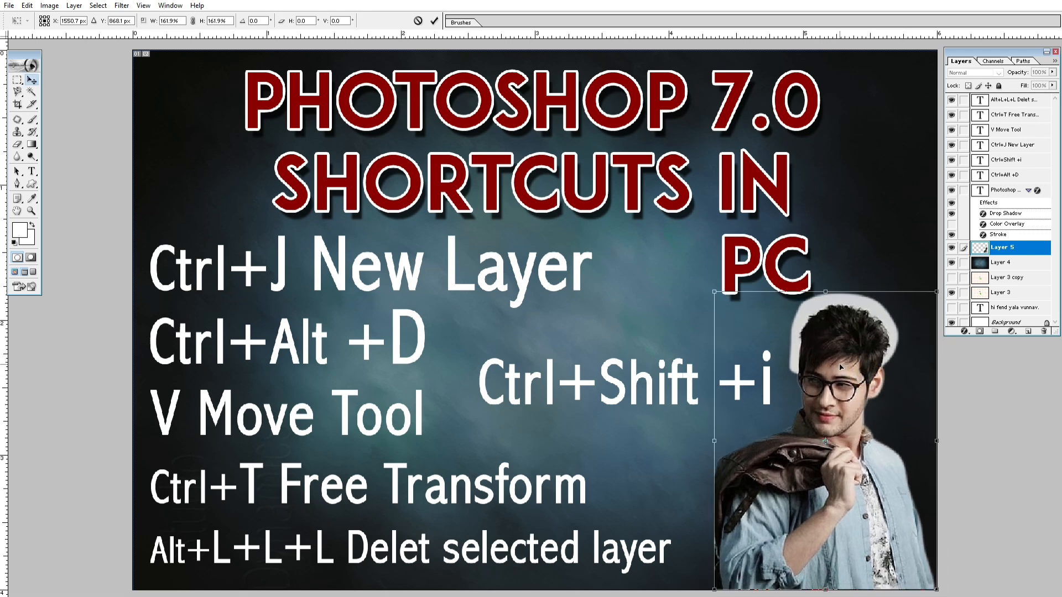
key("Return")
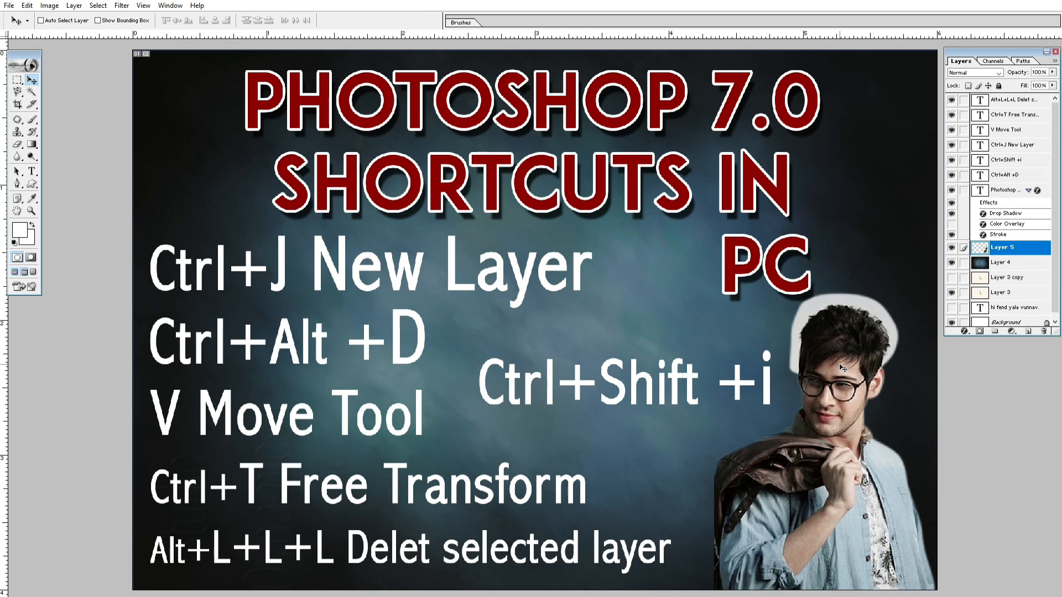
Step: Examine the enlarged man's jacket and face at high magnification and return to the full poster
left_click_drag(832, 365, 540, 414)
left_click_drag(719, 413, 360, 380)
left_click_drag(729, 430, 392, 310)
left_click_drag(433, 415, 583, 172)
left_click_drag(303, 382, 841, 119)
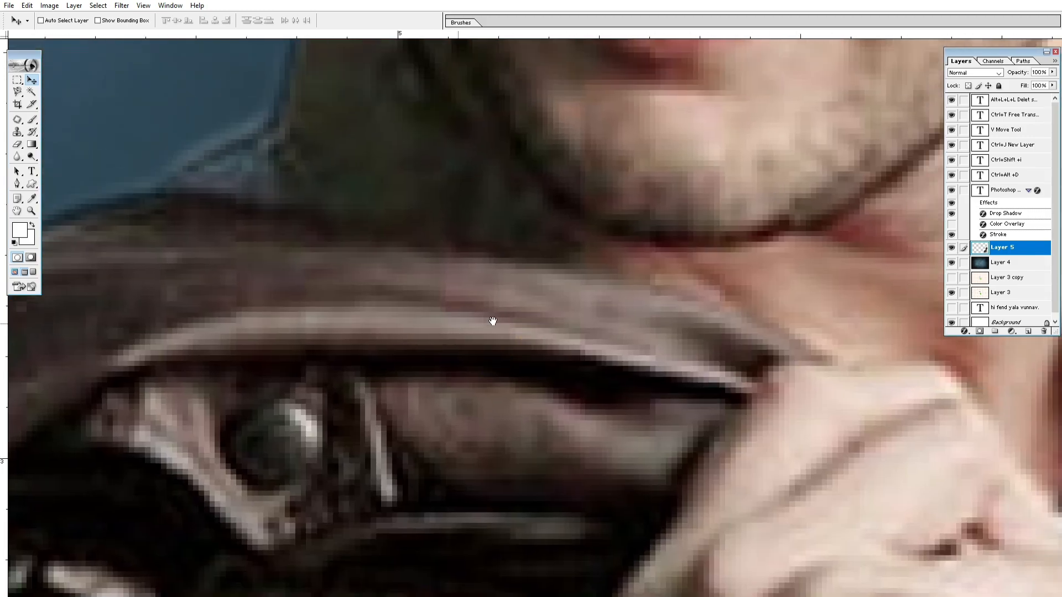
left_click_drag(163, 499, 854, 308)
key("ctrl+0")
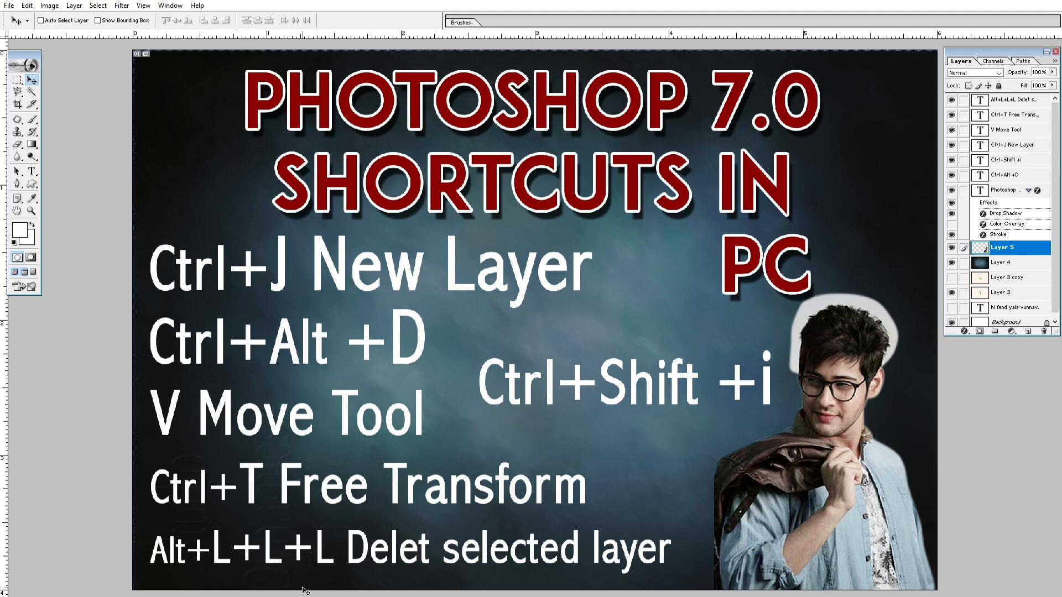
Step: Duplicate the man's layer, hide the original Layer 5, and test the copy by toggling its visibility and moving it left and back
right_click(773, 468)
left_click(789, 476)
key("ctrl+j")
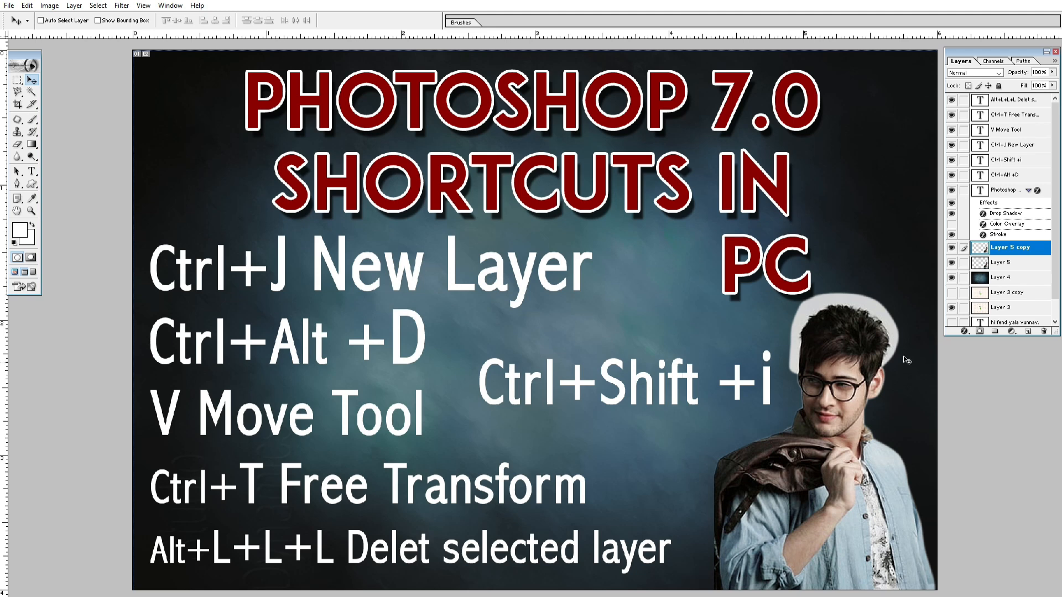
left_click(952, 263)
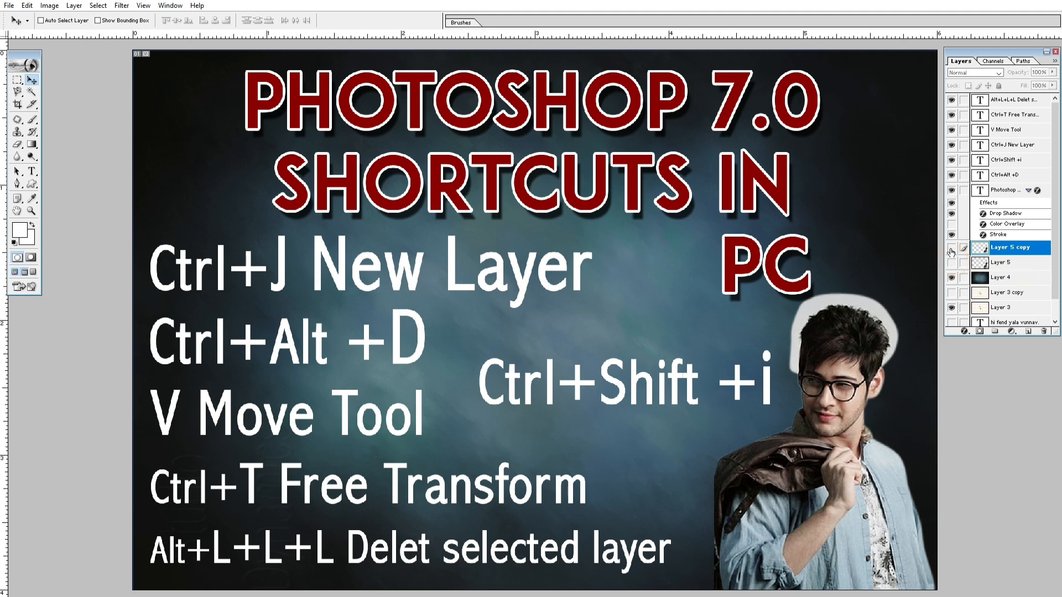
left_click(951, 248)
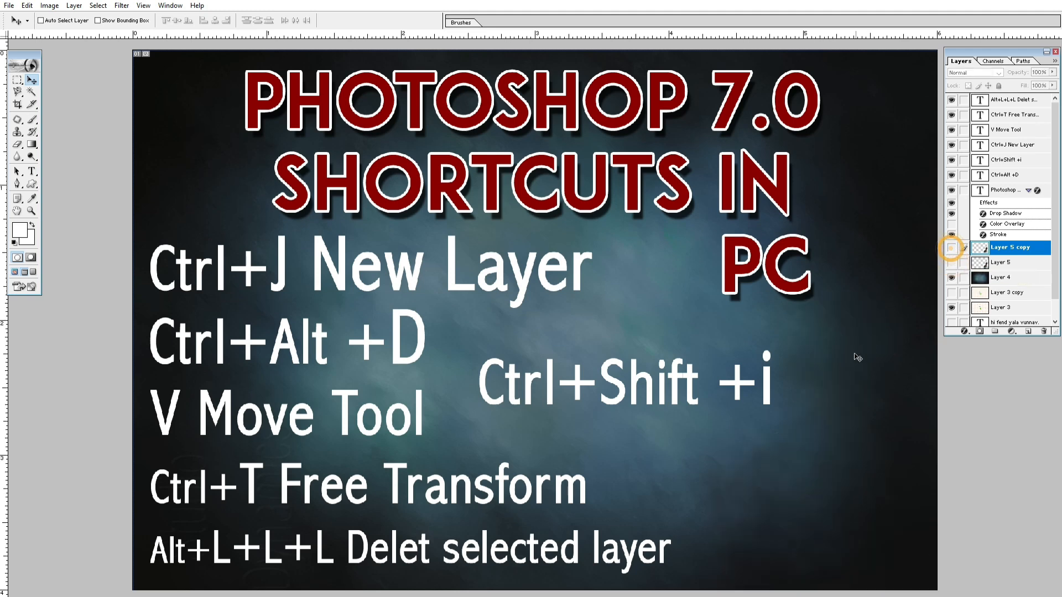
left_click(950, 249)
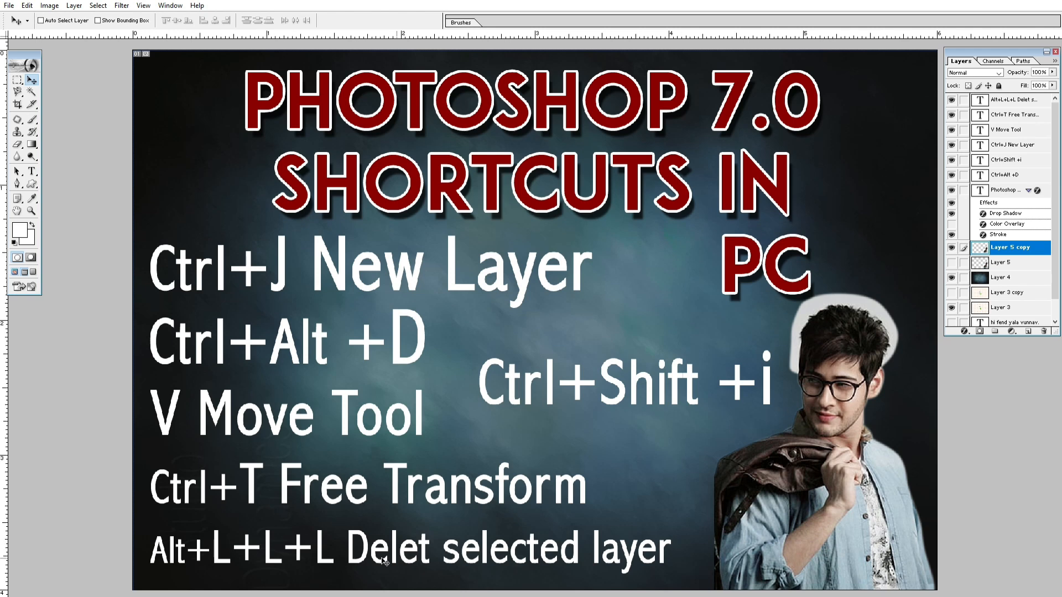
left_click_drag(473, 549, 430, 547)
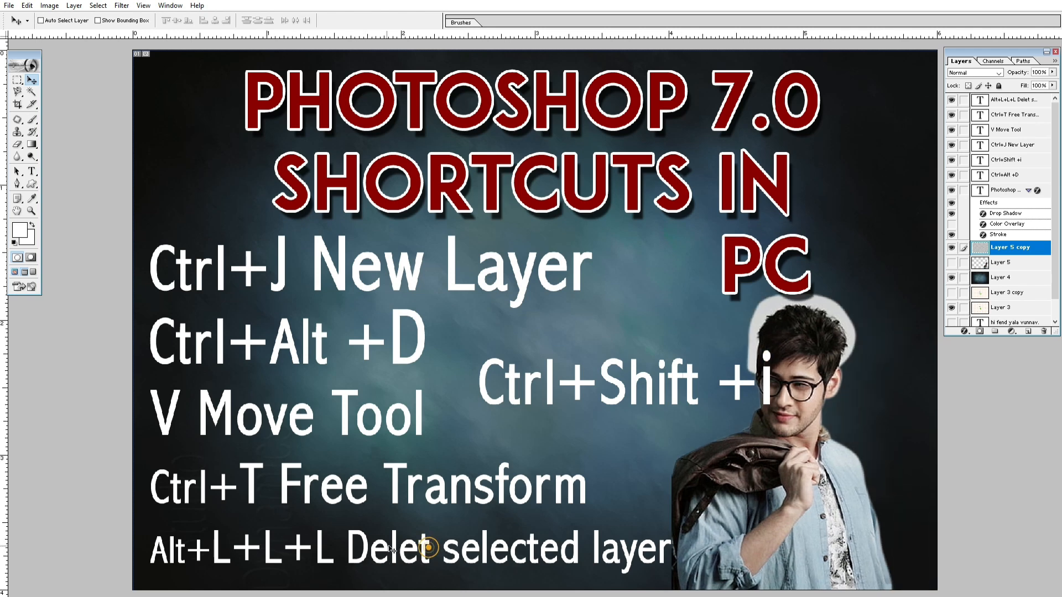
left_click_drag(746, 498, 793, 499)
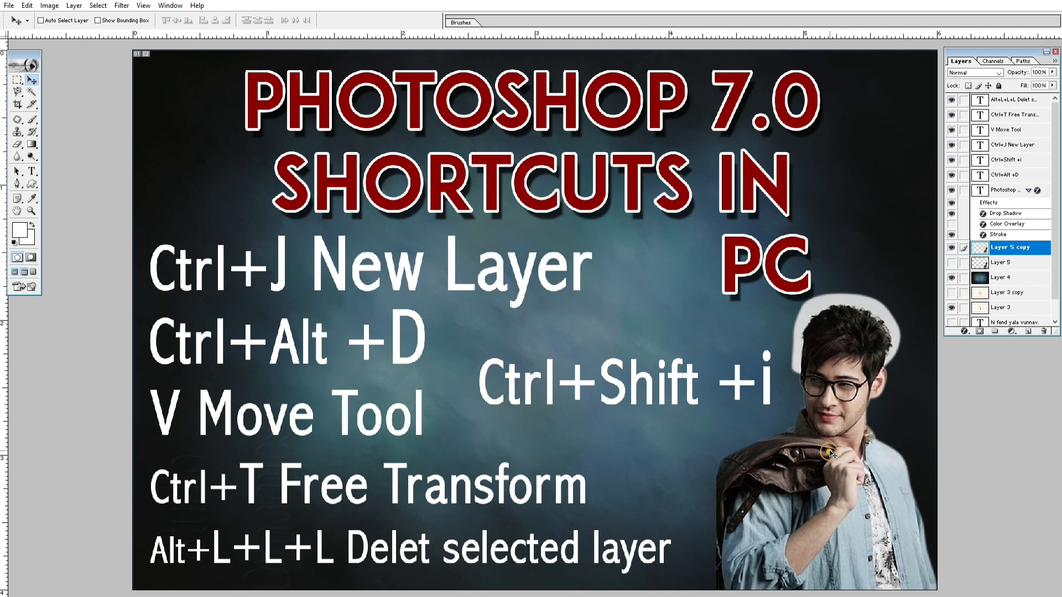
Step: Delete the Layer 5 copy and make the original Layer 5 visible again
key("alt+l")
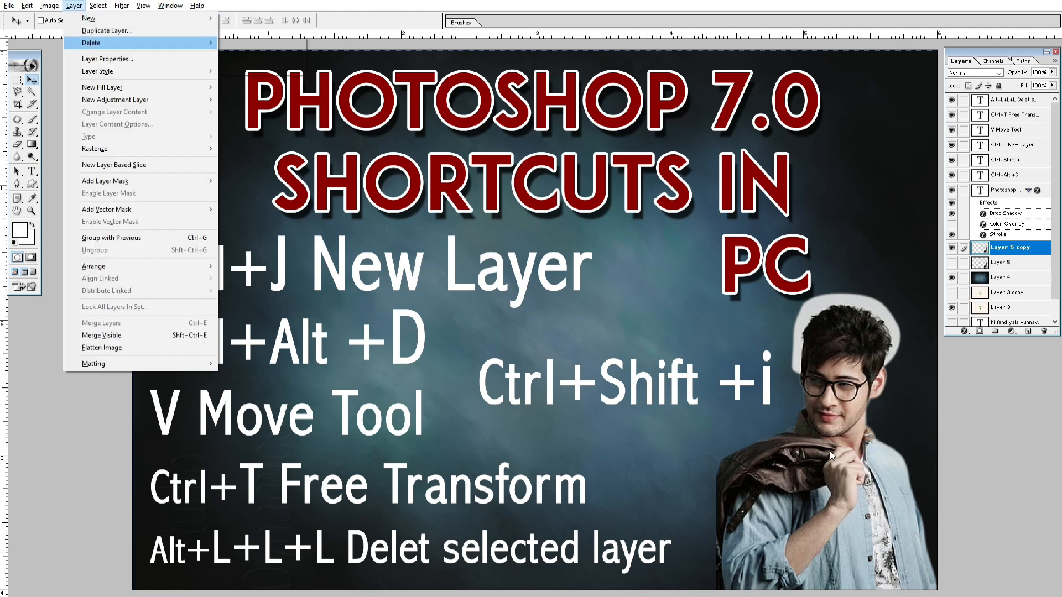
key("l")
key("l")
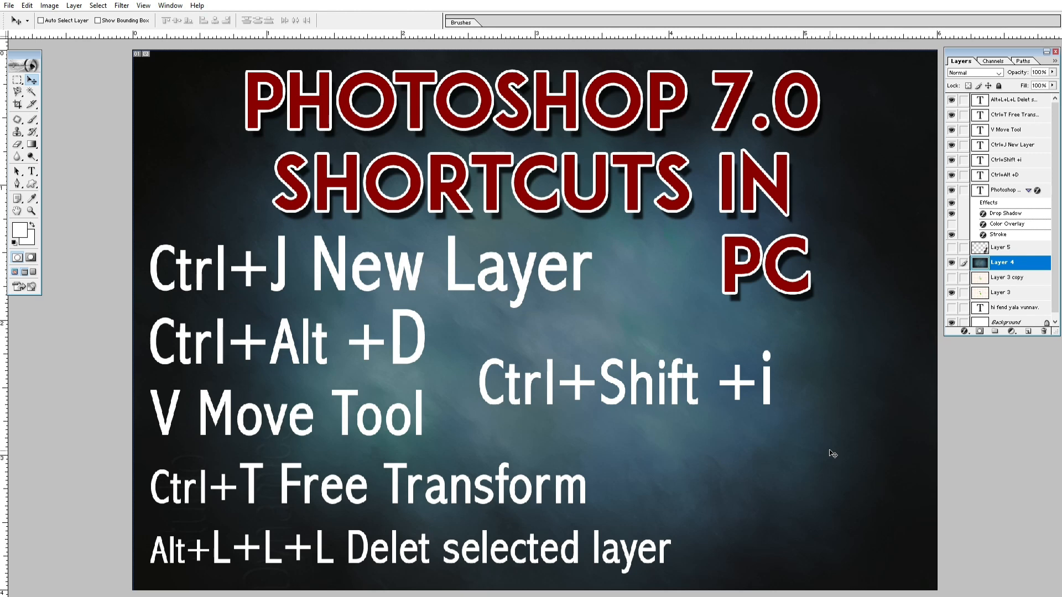
left_click(952, 247)
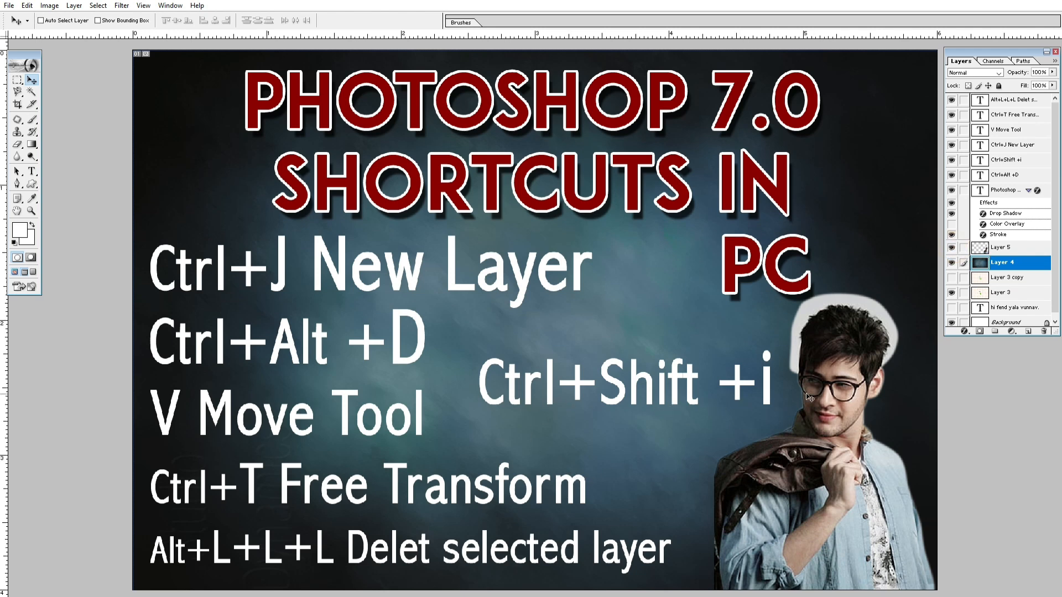
Step: Load the man's outline from Layer 5 as a selection, and try inverting his colors before undoing it
left_click(982, 251, "ctrl")
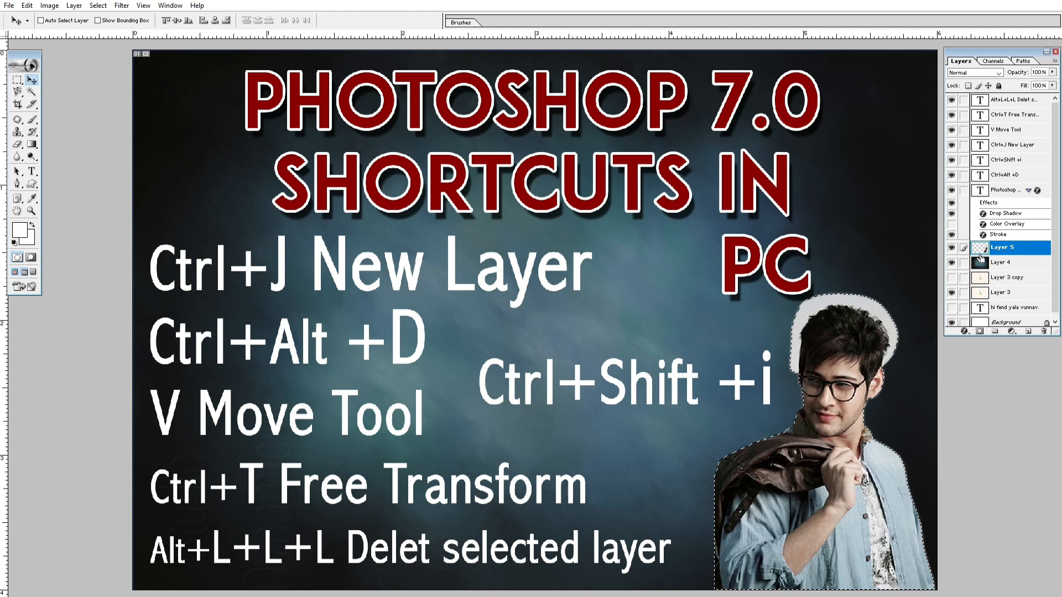
key("ctrl+i")
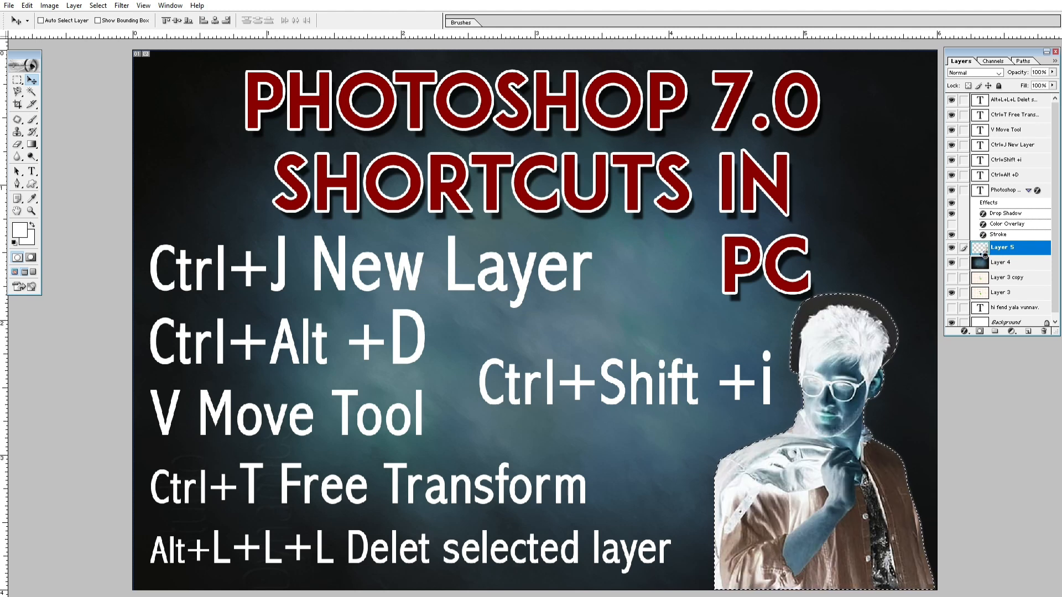
key("ctrl+z")
Step: Invert the selection and erase everything outside the man's outline from the dark background on Layer 4
key("ctrl+shift+i")
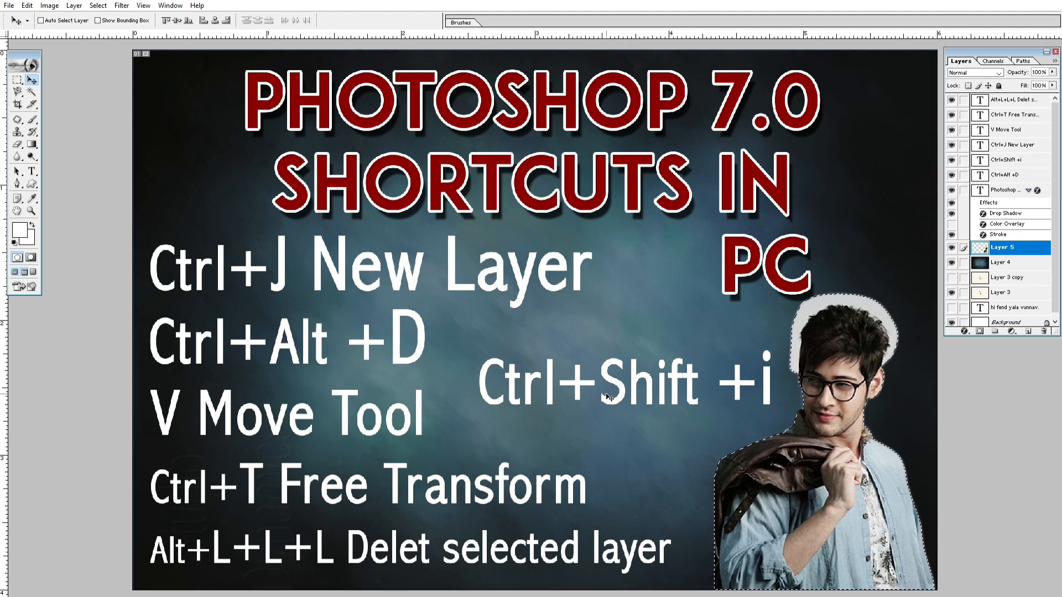
key("ctrl+shift+i")
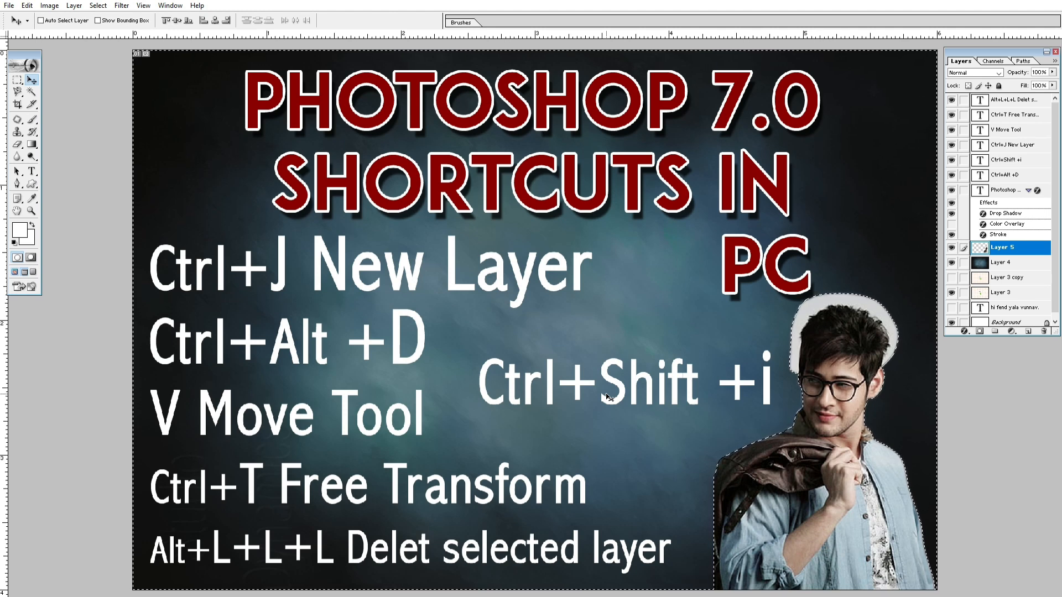
left_click(1014, 263)
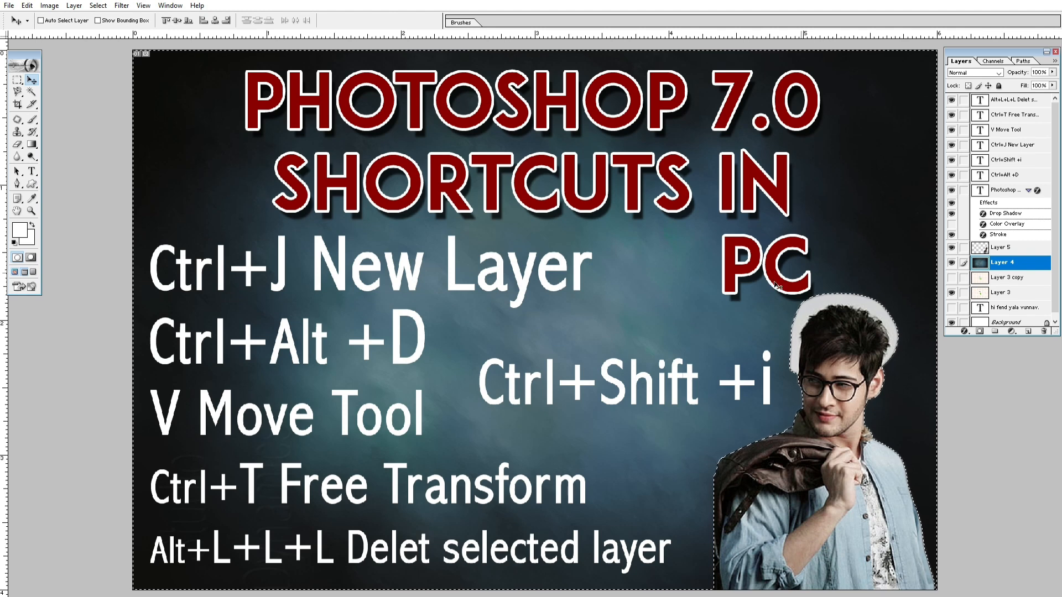
key("Delete")
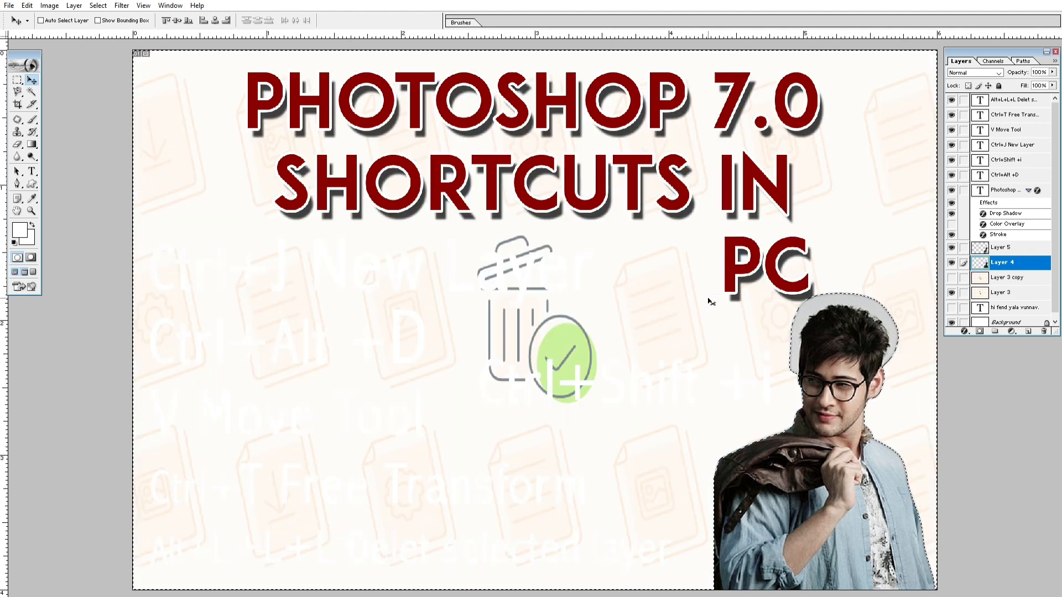
Step: Hide Layer 5, undo the erasing of the dark background on Layer 4, and show Layer 5 again
left_click(952, 248)
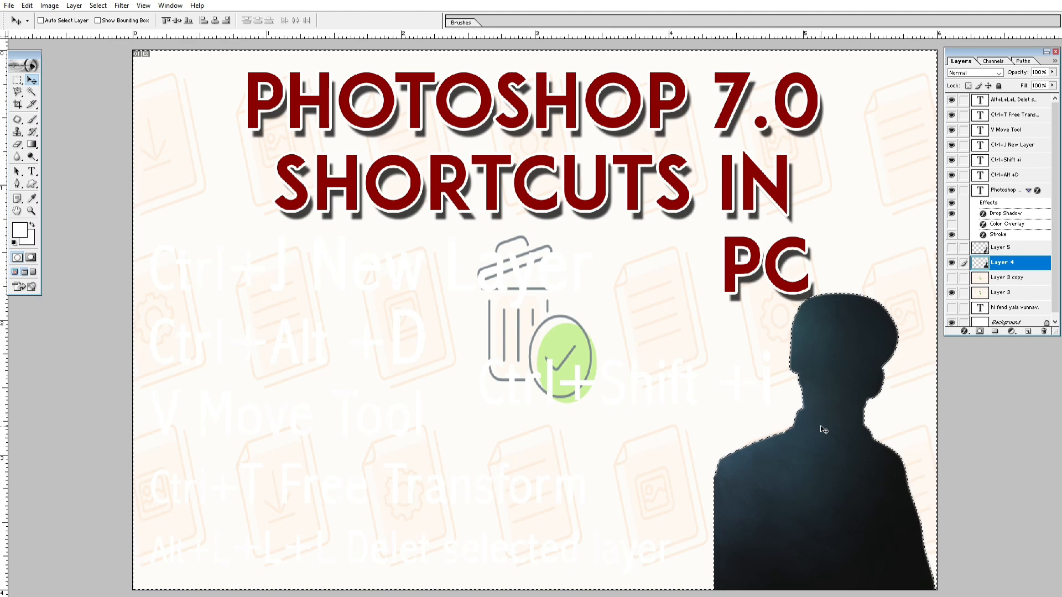
key("ctrl+z")
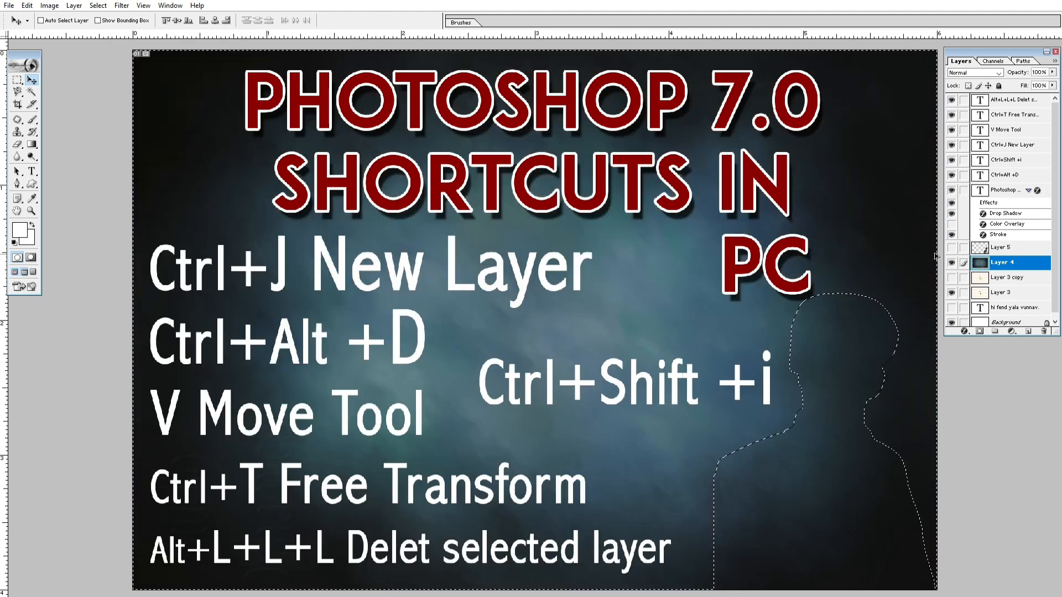
left_click(951, 247)
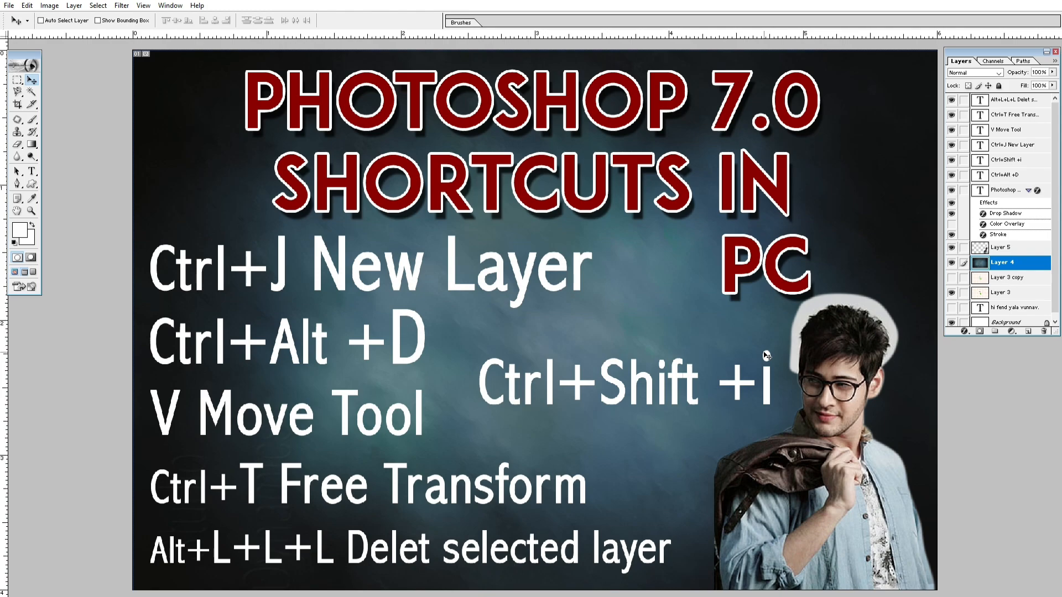
Step: Save the poster under the same name 01 in Photoshop format with layers, replacing the existing file
key("ctrl+shift+s")
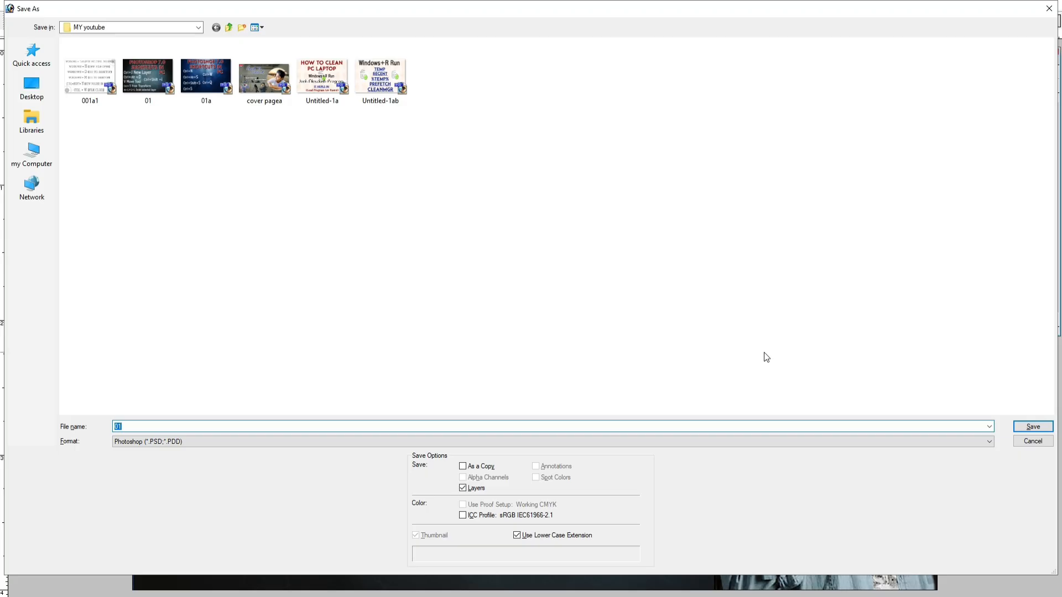
key("Return")
key("Return")
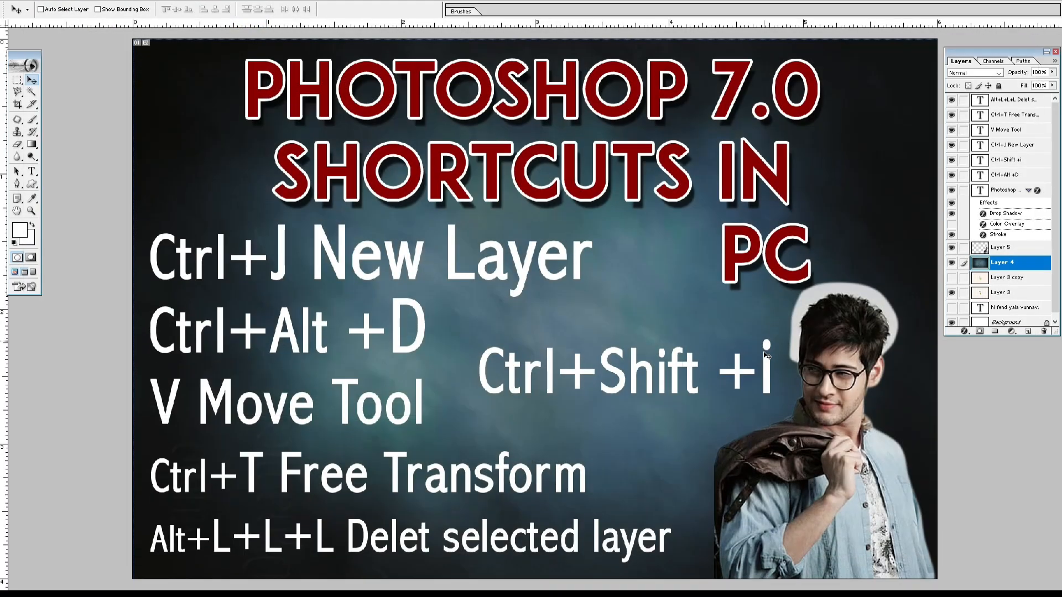
Step: Create a white 308 x 410 pixel RGB document at 72 pixels/inch and show it in full-screen mode
key("f")
key("f")
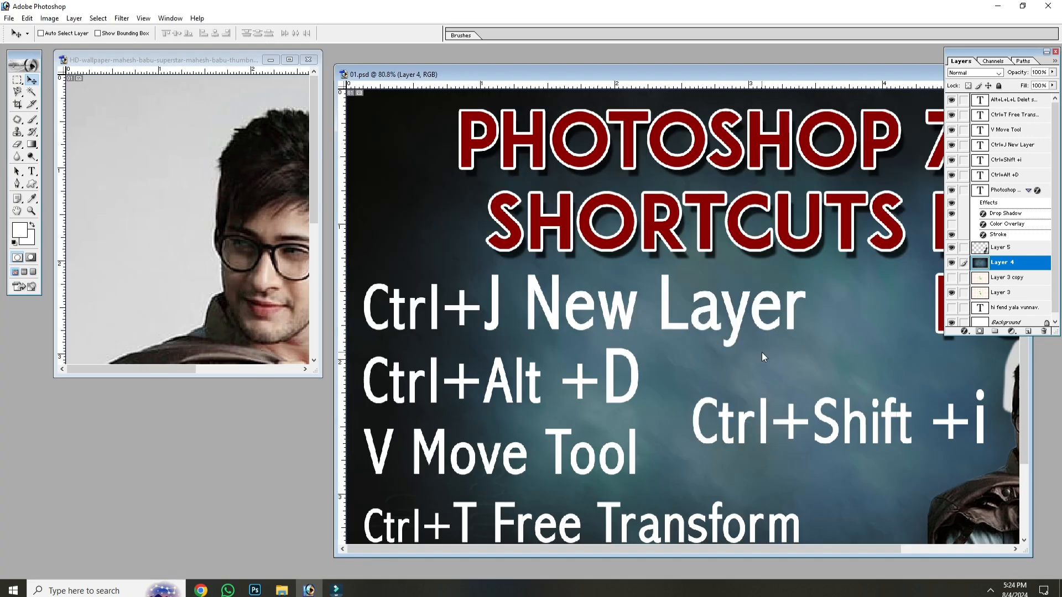
key("ctrl+n")
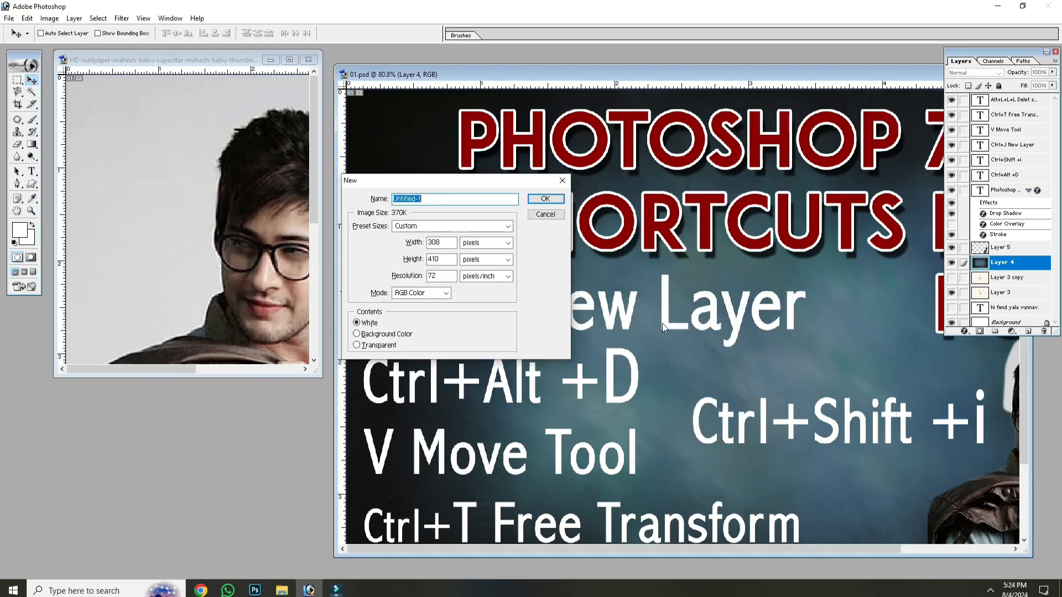
left_click(545, 199)
key("f")
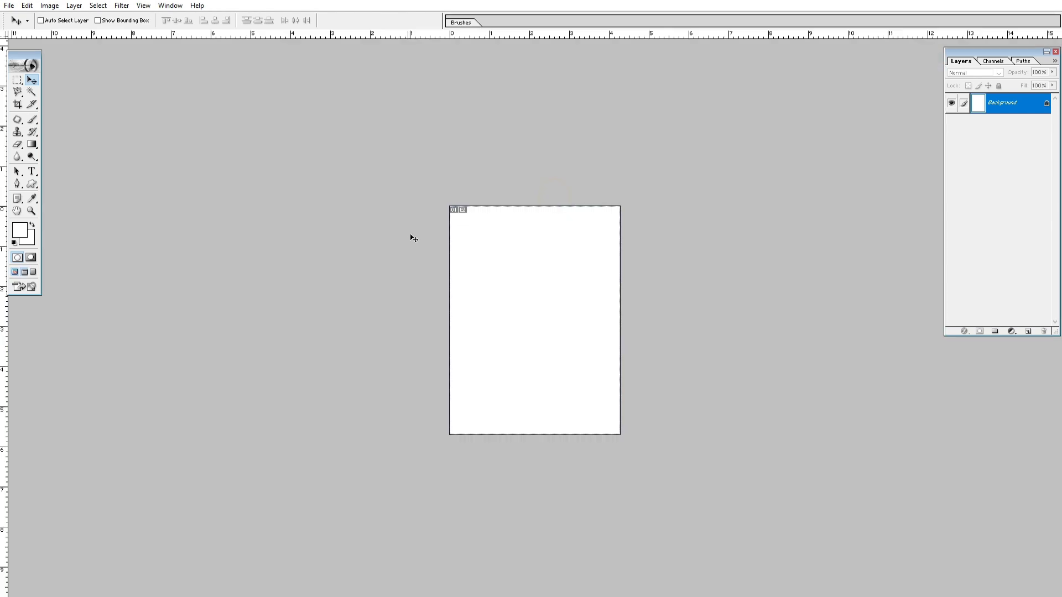
Step: Paint soft brush strokes on the blank page using the default black and white colors, and undo them
key("b")
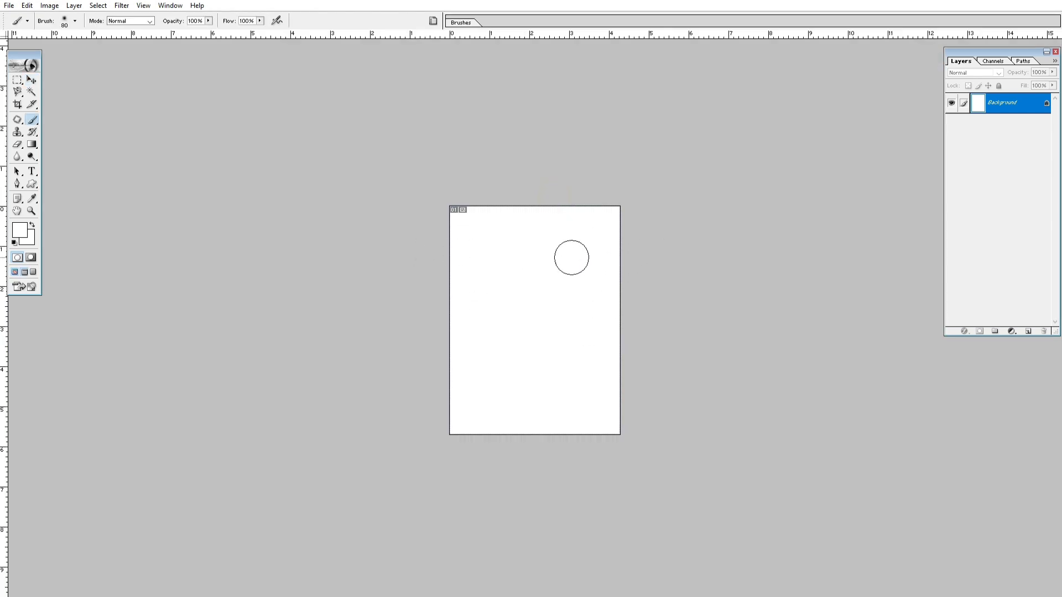
key("d")
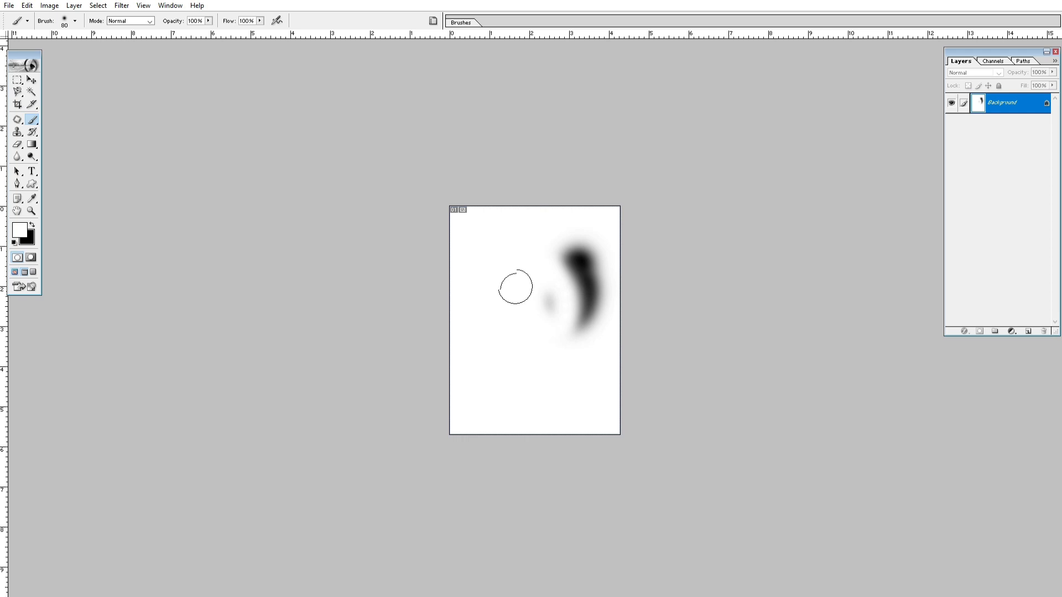
left_click_drag(517, 307, 541, 267)
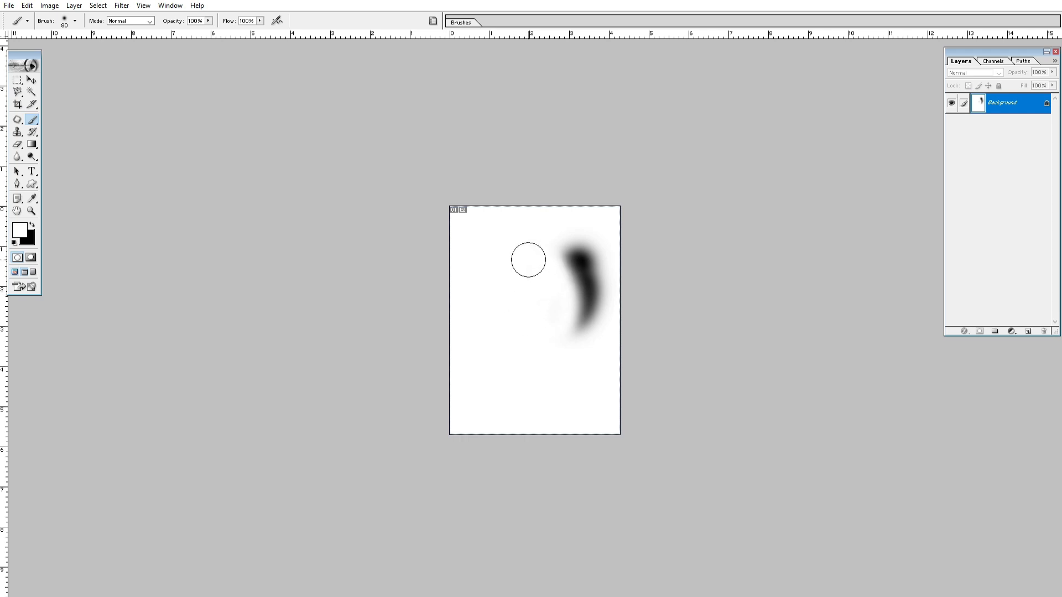
key("ctrl+alt+z")
key("ctrl+alt+z")
key("ctrl+alt+z")
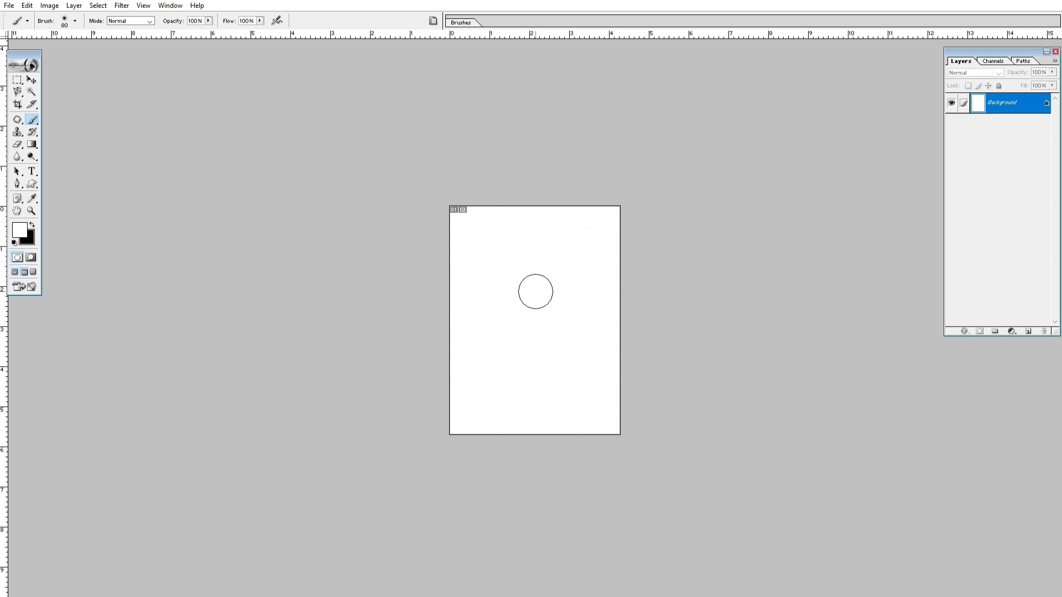
Step: Swap the colors to make black the foreground, paint a large soft blob, undo it and close the untitled document
key("x")
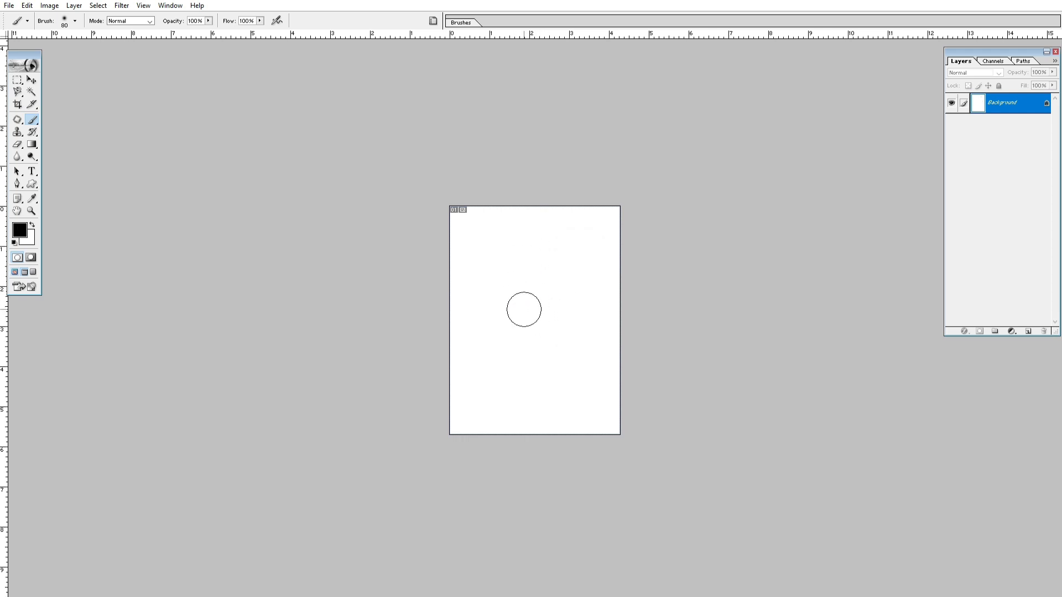
mouse_move(522, 308)
left_mouse_down()
mouse_move(520, 260)
mouse_move(503, 308)
mouse_move(527, 350)
mouse_move(536, 336)
mouse_move(514, 358)
mouse_move(534, 297)
left_mouse_up()
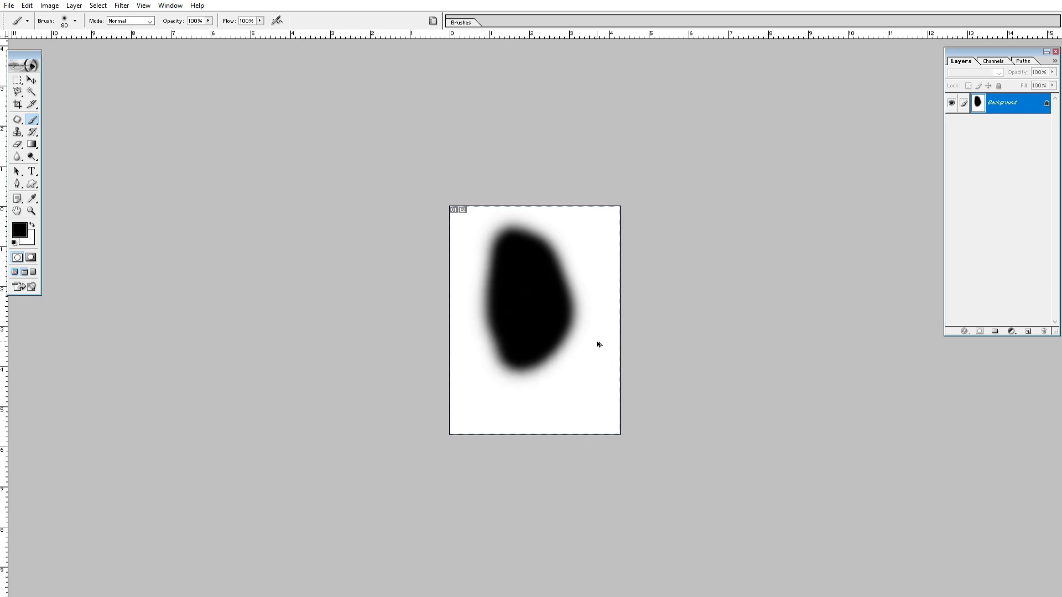
key("ctrl+z")
key("ctrl+w")
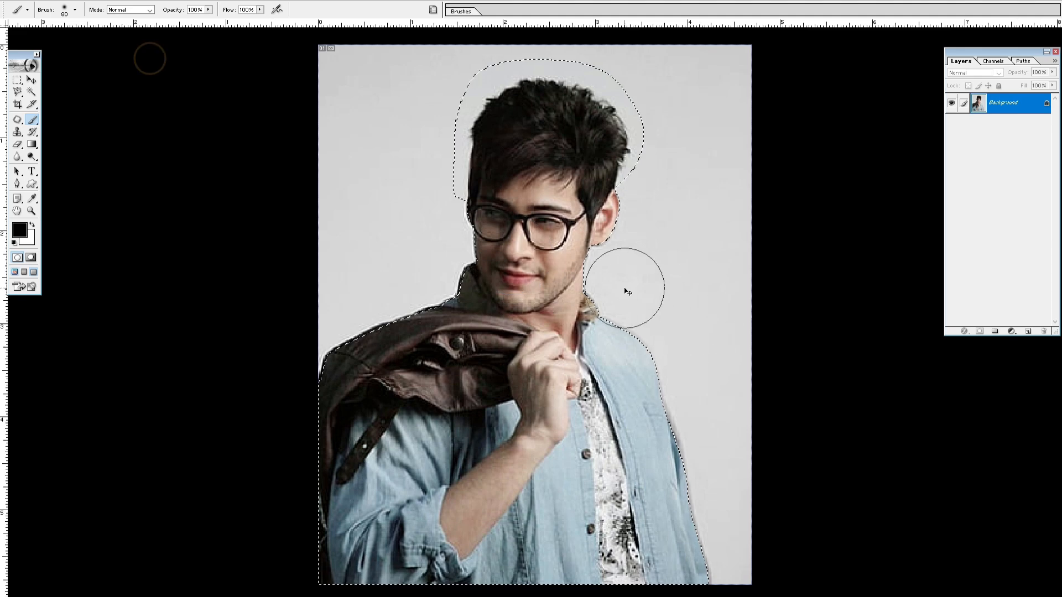
Step: Deselect the man's outline, paint black over his face, and step back until the outline selection returns
key("ctrl+d")
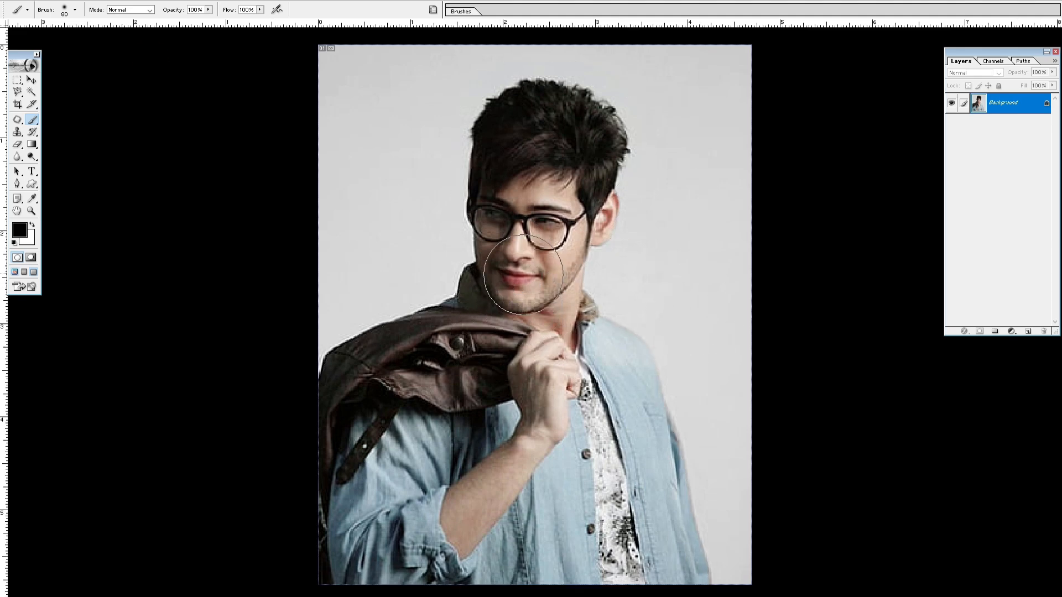
mouse_move(523, 275)
left_mouse_down()
mouse_move(597, 186)
mouse_move(653, 208)
mouse_move(636, 234)
mouse_move(494, 230)
mouse_move(474, 242)
left_mouse_up()
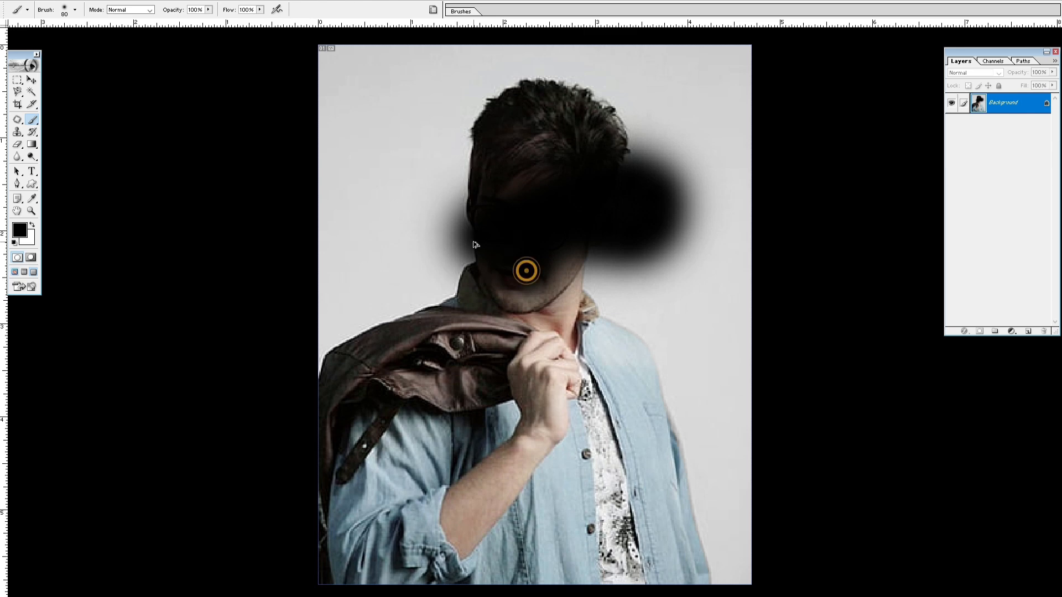
key("ctrl+alt+z")
key("ctrl+alt+z")
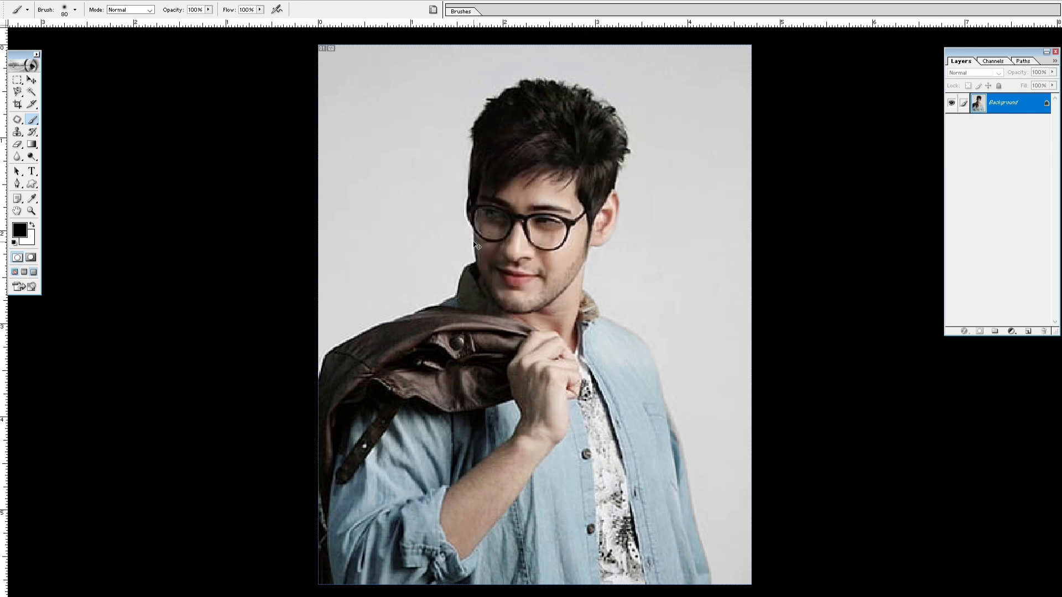
key("ctrl+alt+z")
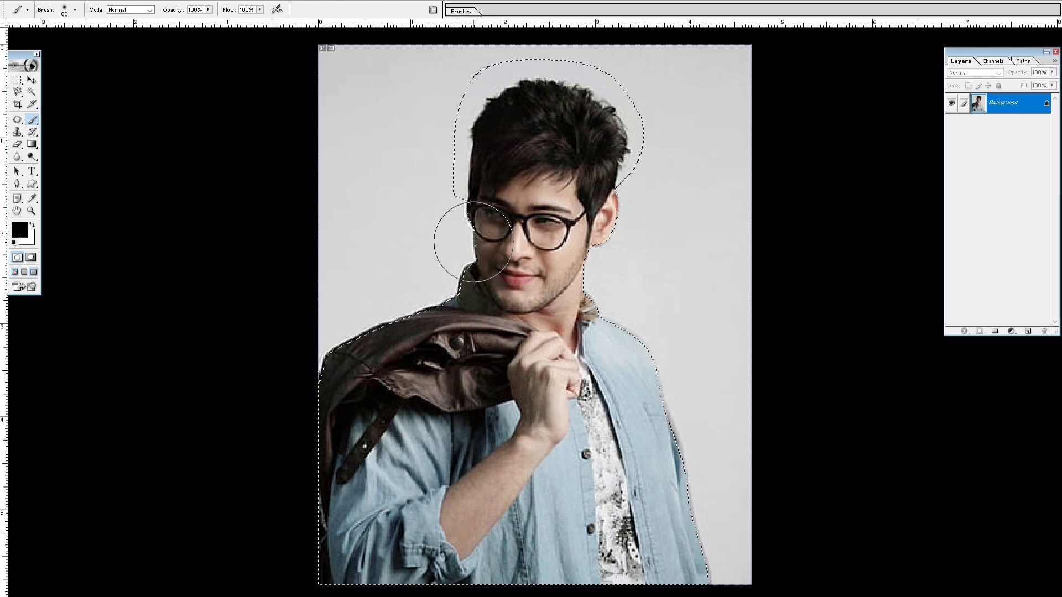
Step: Deselect the man's outline and review the History States setting in the general preferences
key("ctrl+j")
key("ctrl+d")
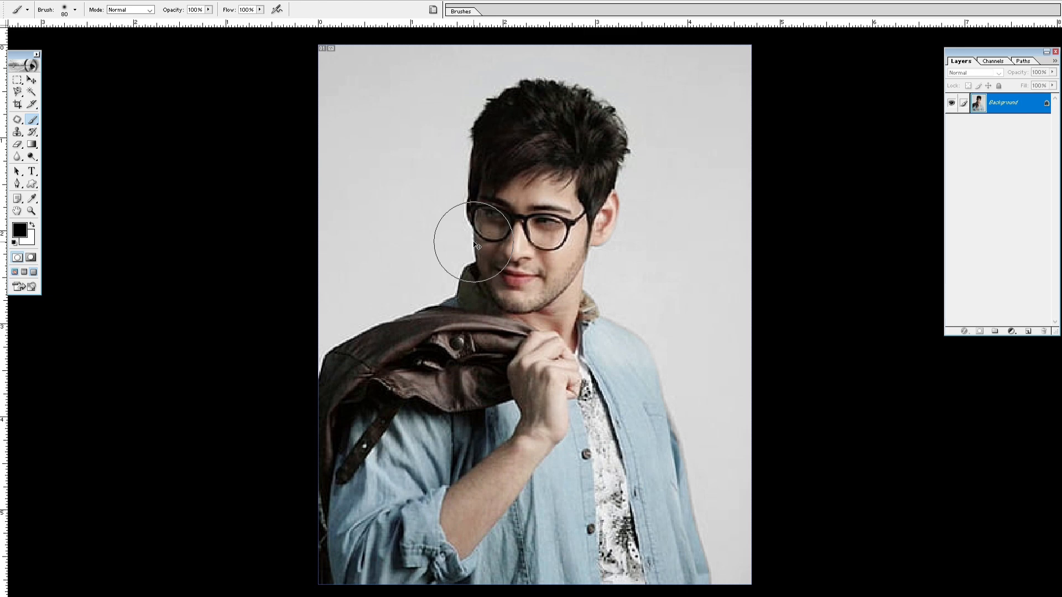
key("ctrl+alt+k")
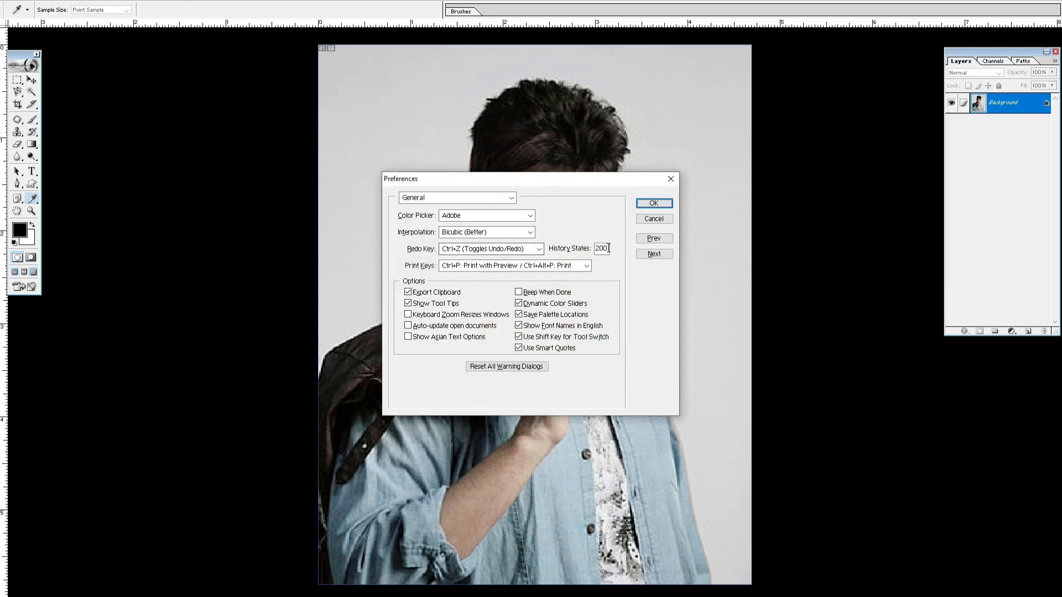
double_click(605, 248)
left_click(668, 206)
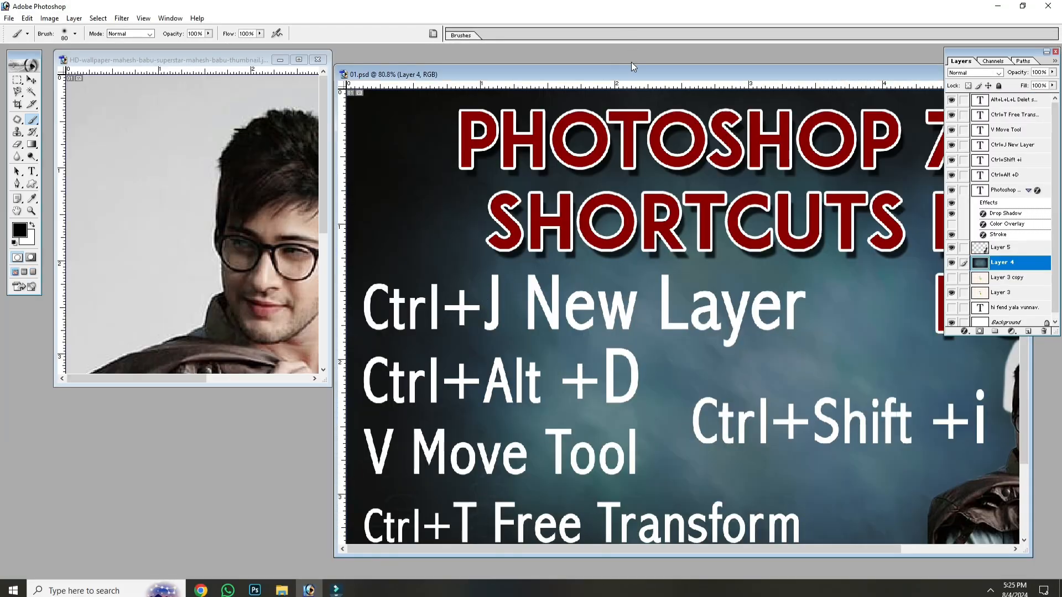
Step: Maximize the 01.psd document and save it under the same name, replacing the existing file
double_click(632, 68)
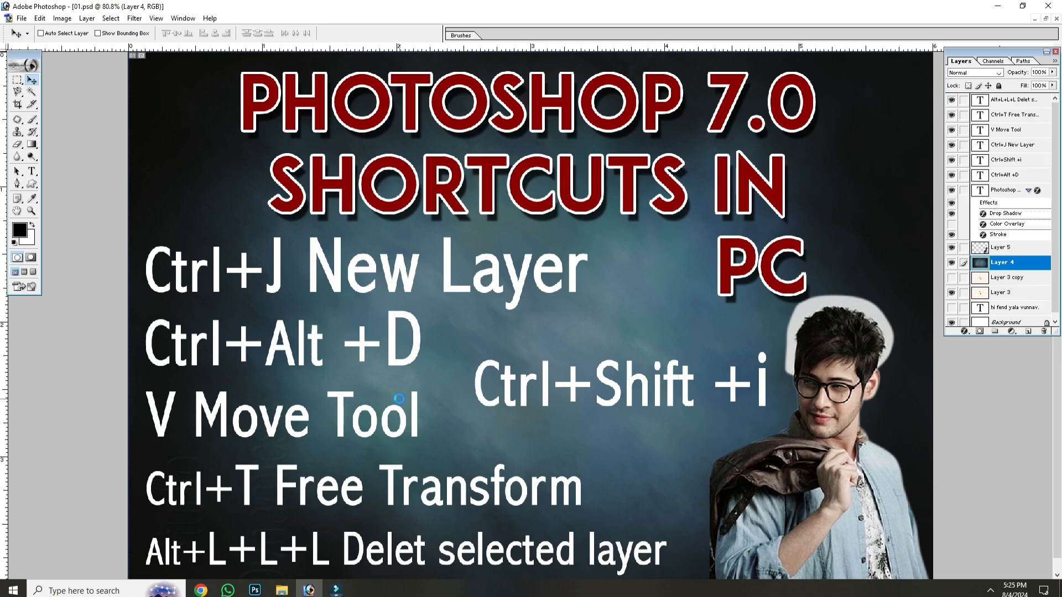
key("ctrl+shift+s")
key("Return")
key("Return")
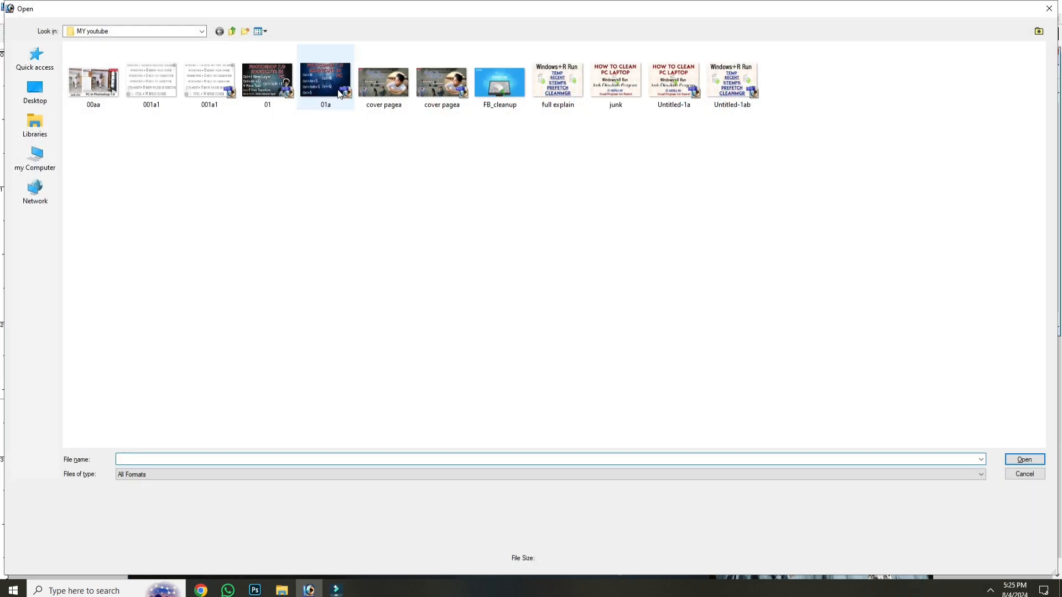
Step: Open 01a.psd from the MY youtube folder and move its window so that more of 01.psd stays uncovered
left_click(268, 82)
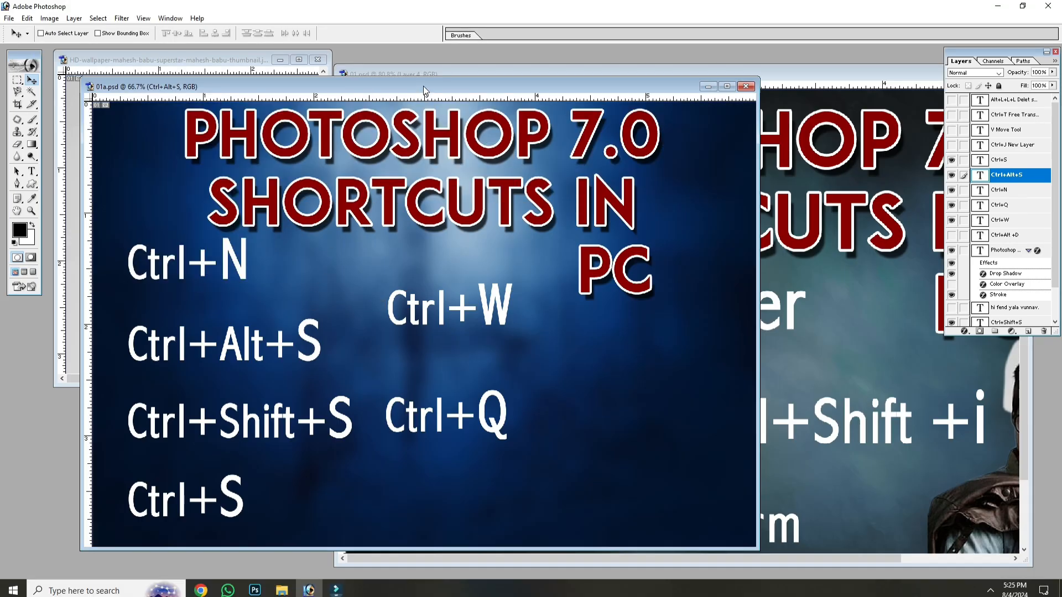
left_click_drag(423, 85, 343, 46)
left_click(117, 201)
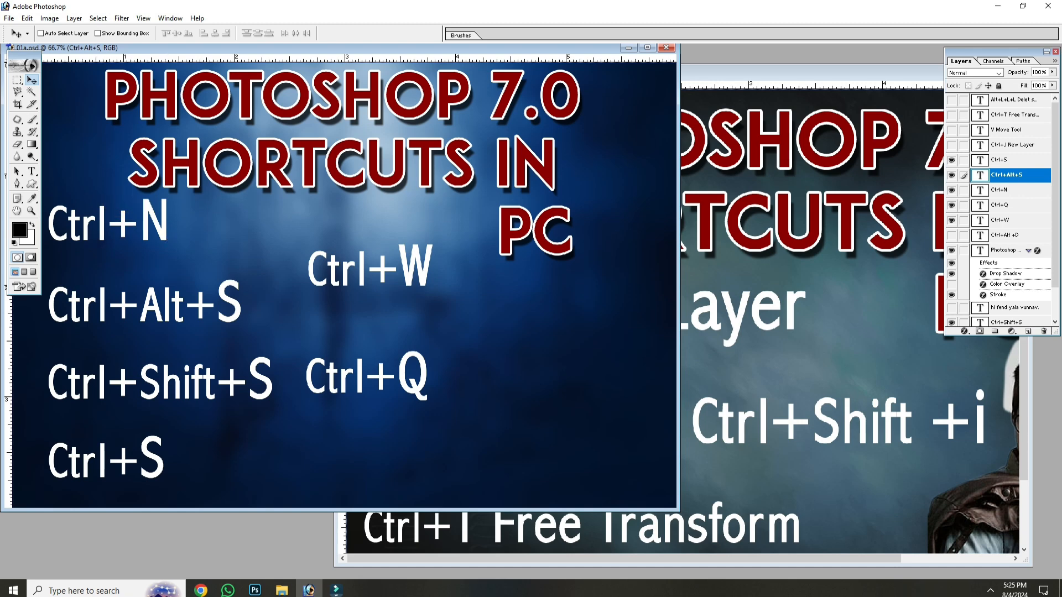
Step: Create a white 308 x 410 pixel RGB document at 72 pixels/inch and close it again
key("ctrl+n")
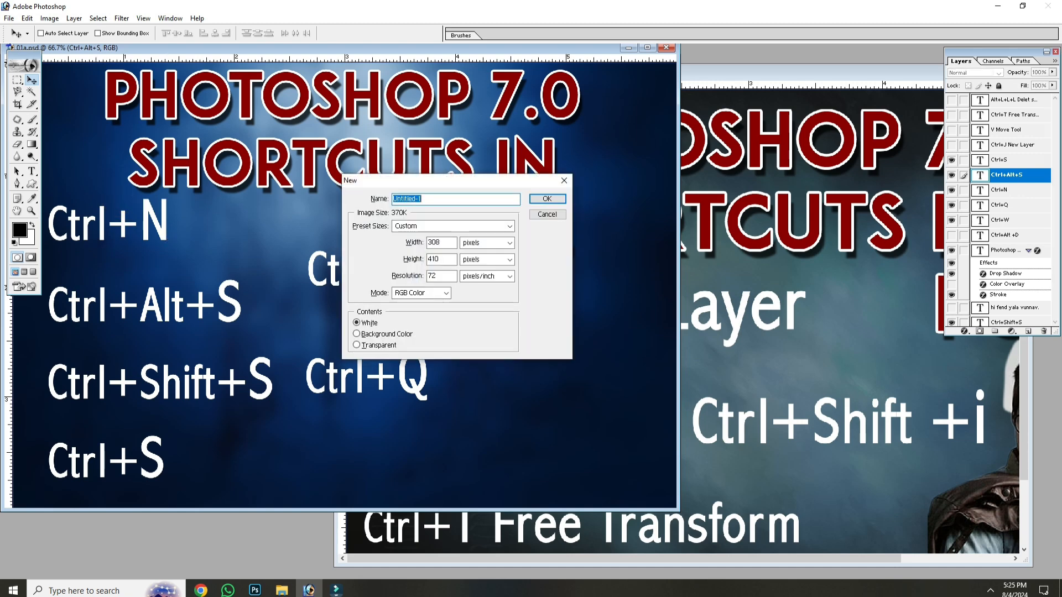
left_click_drag(388, 180, 559, 204)
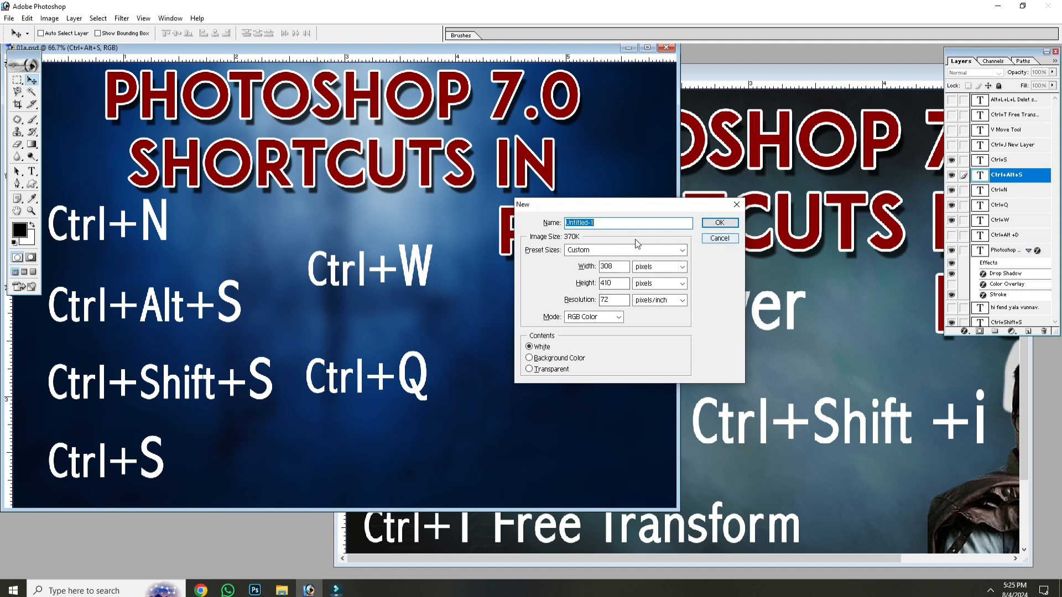
left_click(719, 222)
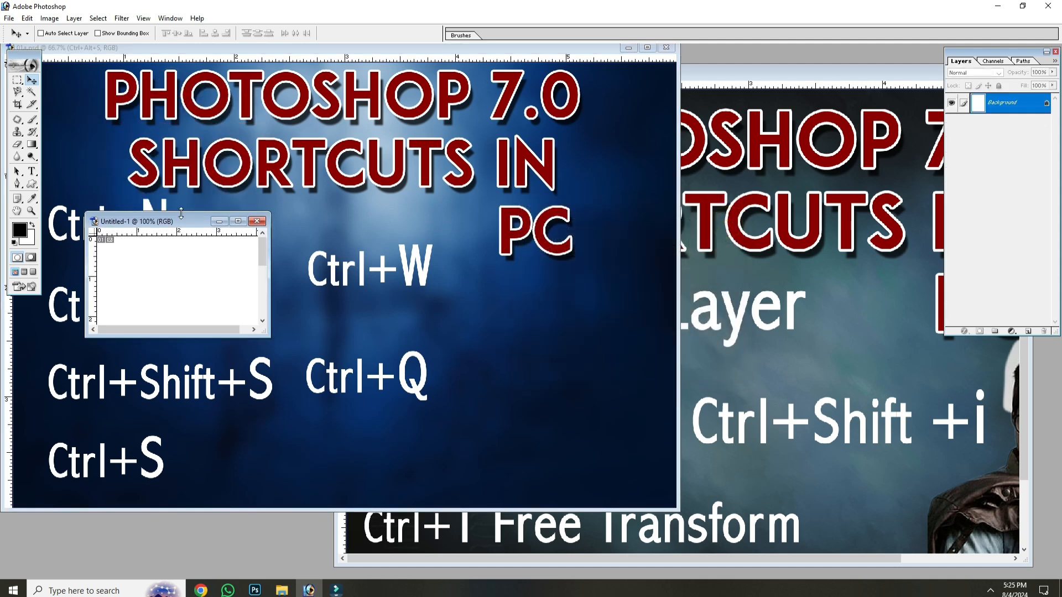
left_click(256, 221)
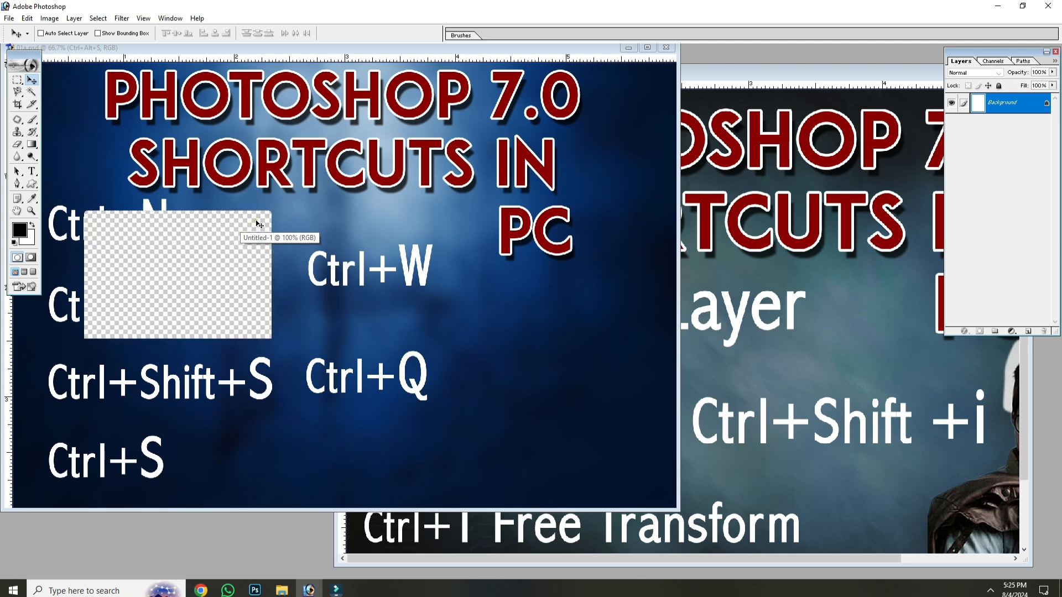
Step: Create a white document with the 4 x 6 preset size and move its window away from the 01a.psd shortcut list
key("ctrl+n")
left_click(610, 249)
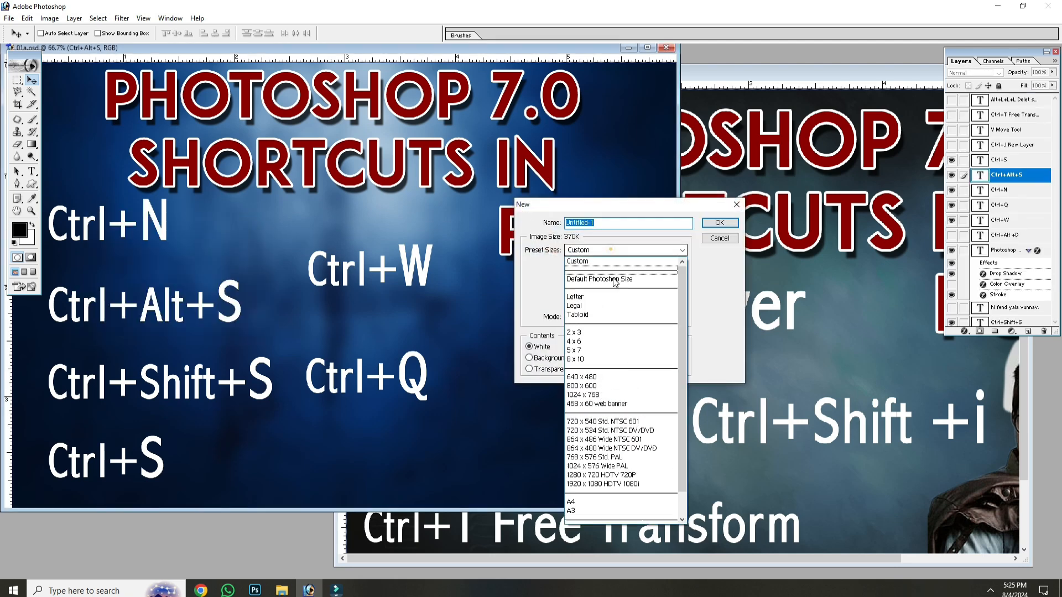
left_click(620, 342)
left_click(719, 222)
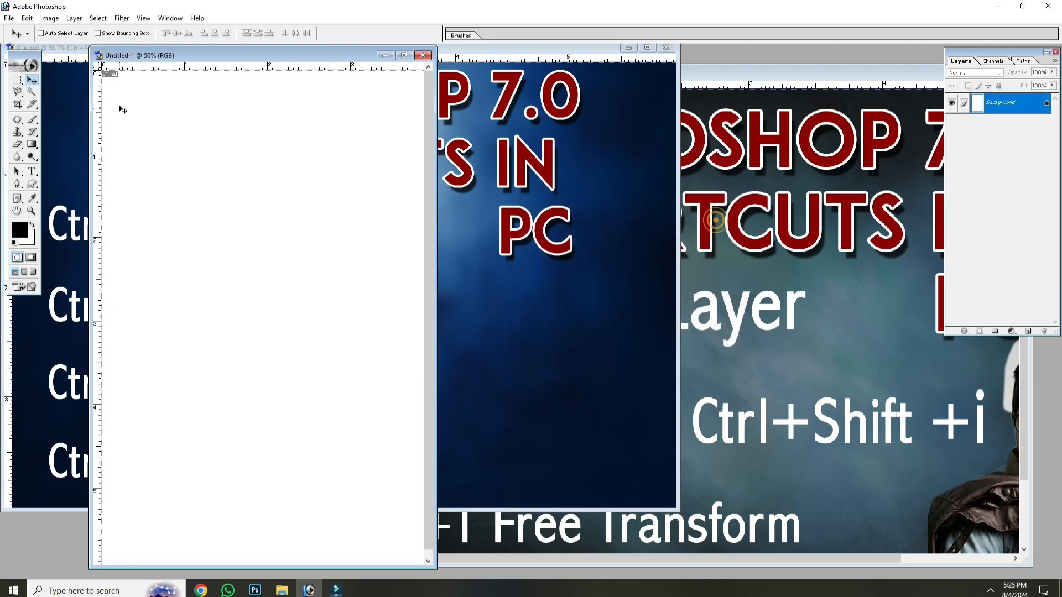
left_click_drag(149, 58, 608, 122)
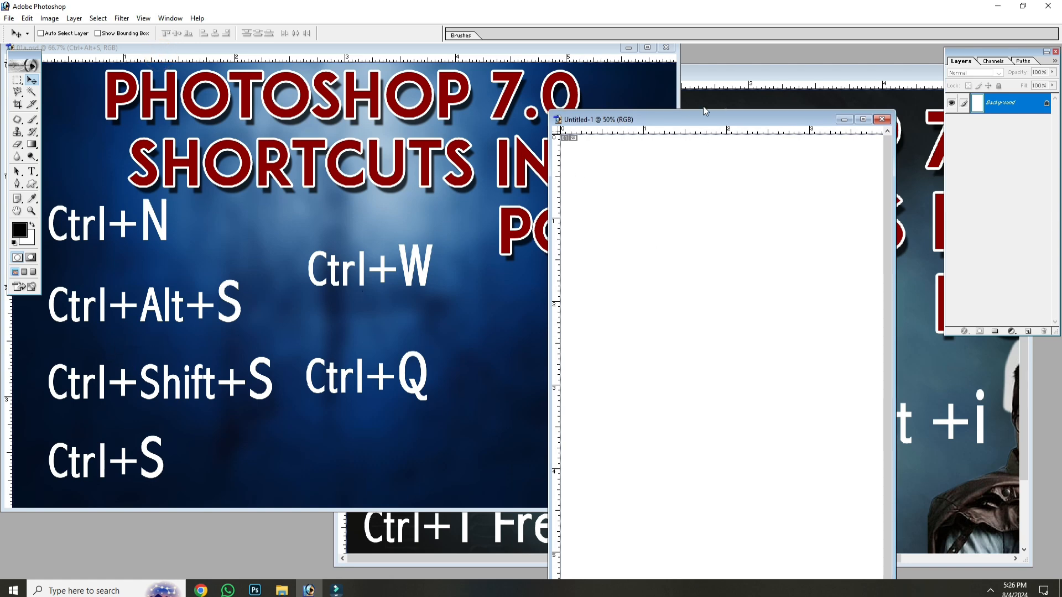
left_click_drag(707, 118, 615, 63)
Step: Bring the 01.psd poster to the front and cycle through the screen modes back to the standard window
left_click(874, 205)
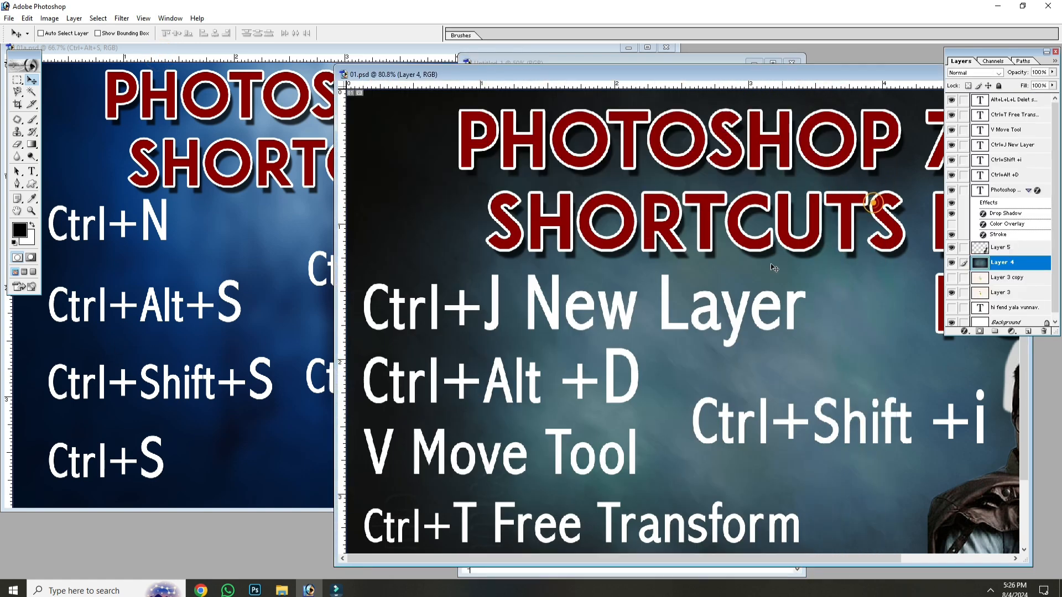
key("f")
key("f")
key("f")
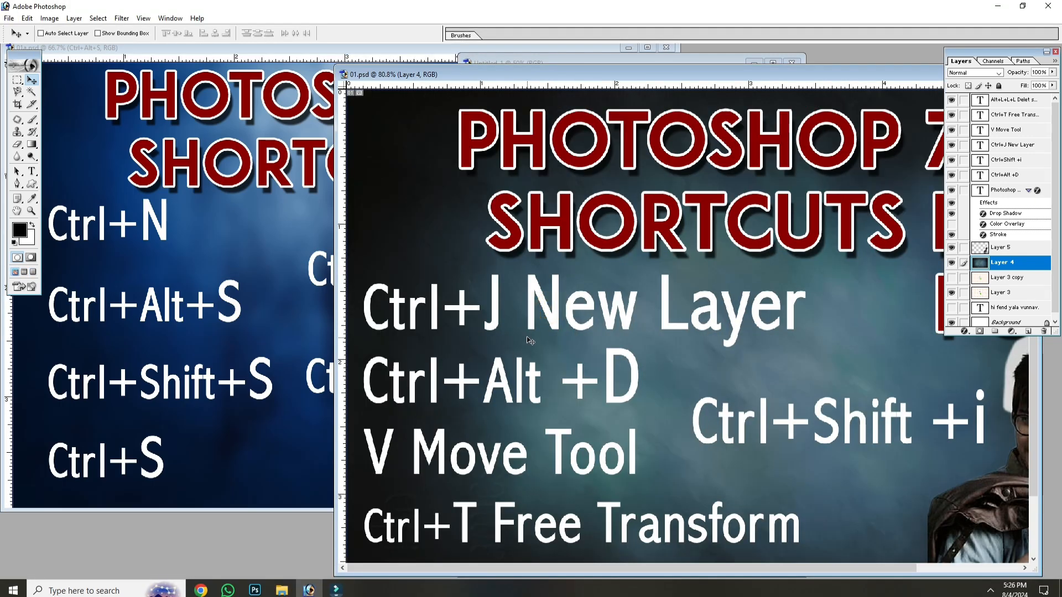
Step: Save a layered copy of the 01.psd poster to the Desktop as 01 copy in Photoshop format
key("ctrl+alt+s")
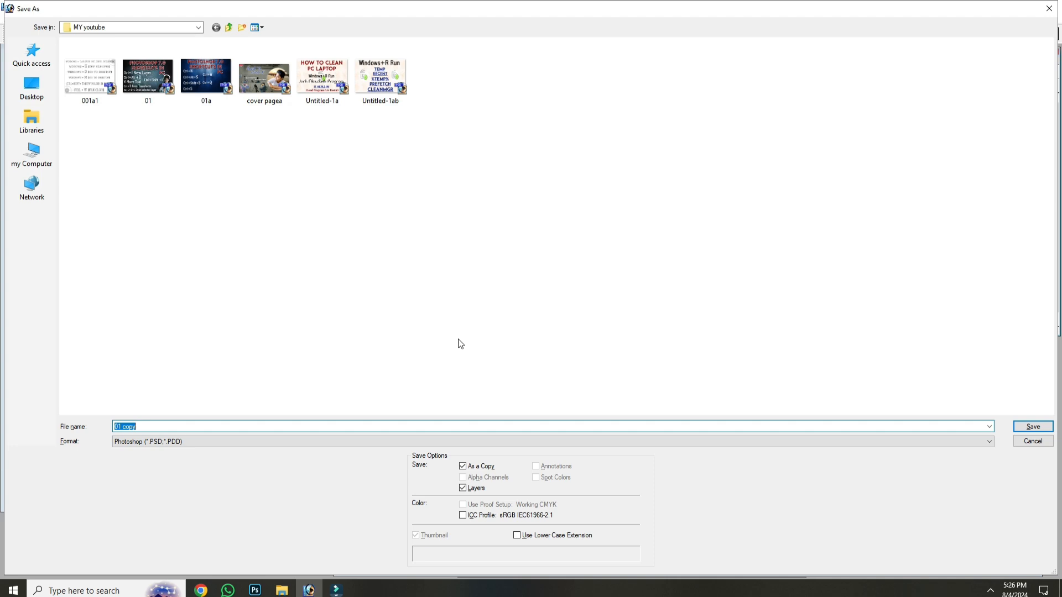
left_click(530, 330)
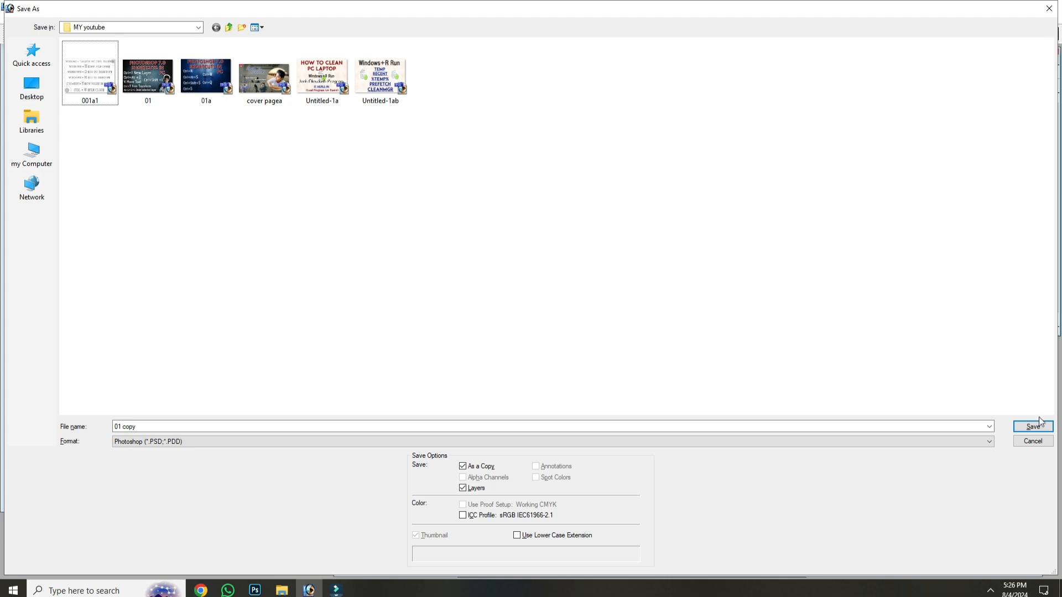
left_click(612, 284)
left_click(46, 83)
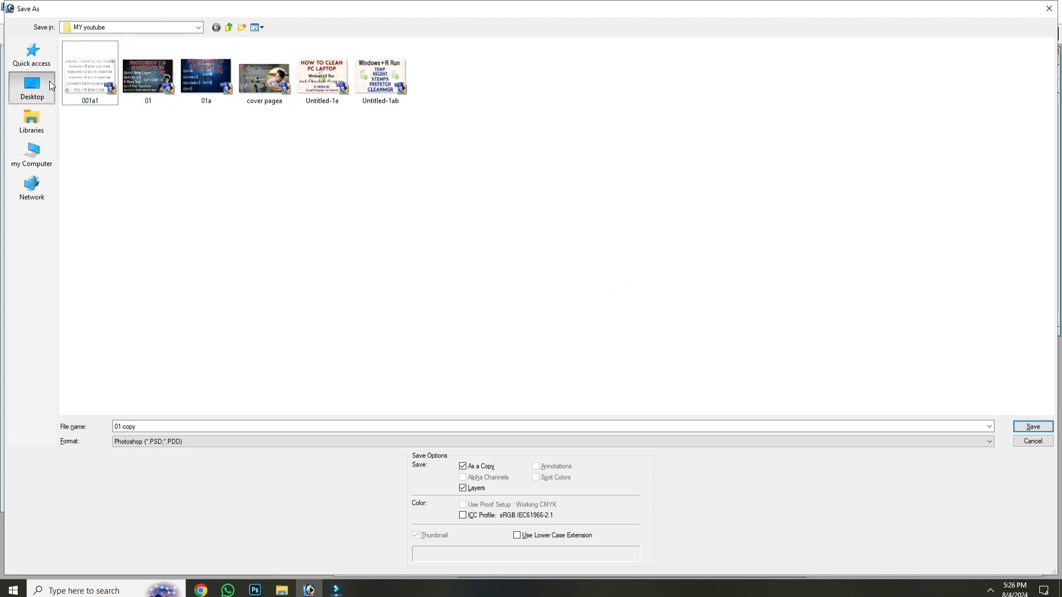
scroll(895, 363, "down", 2)
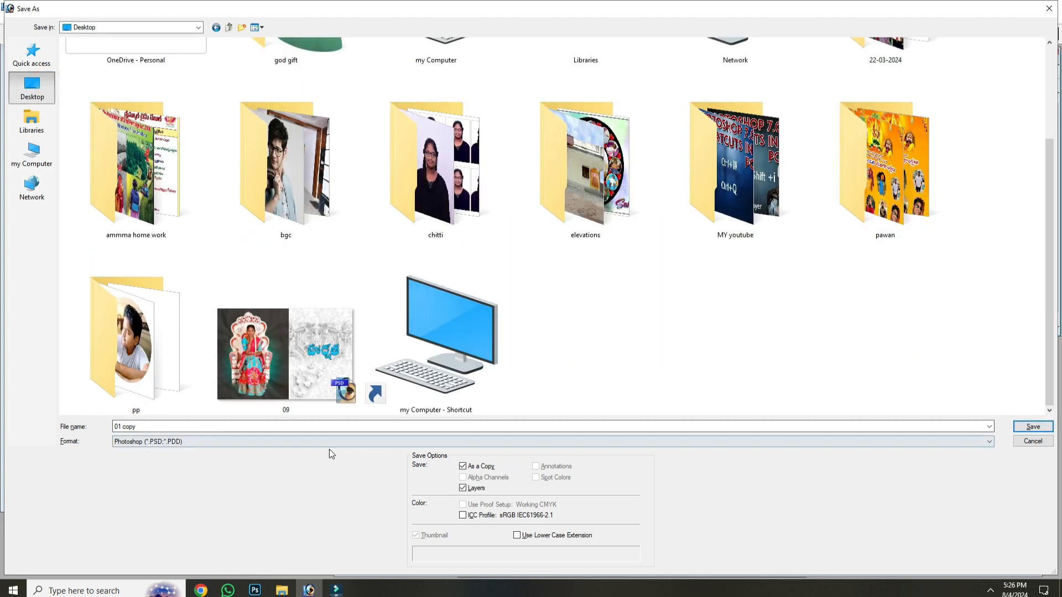
left_click(319, 429)
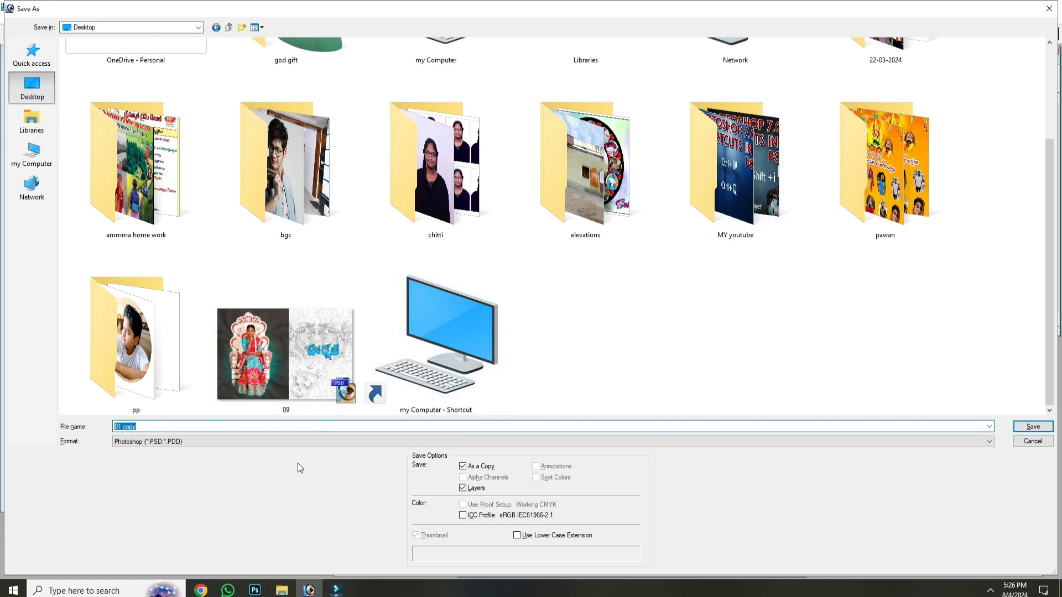
key("Return")
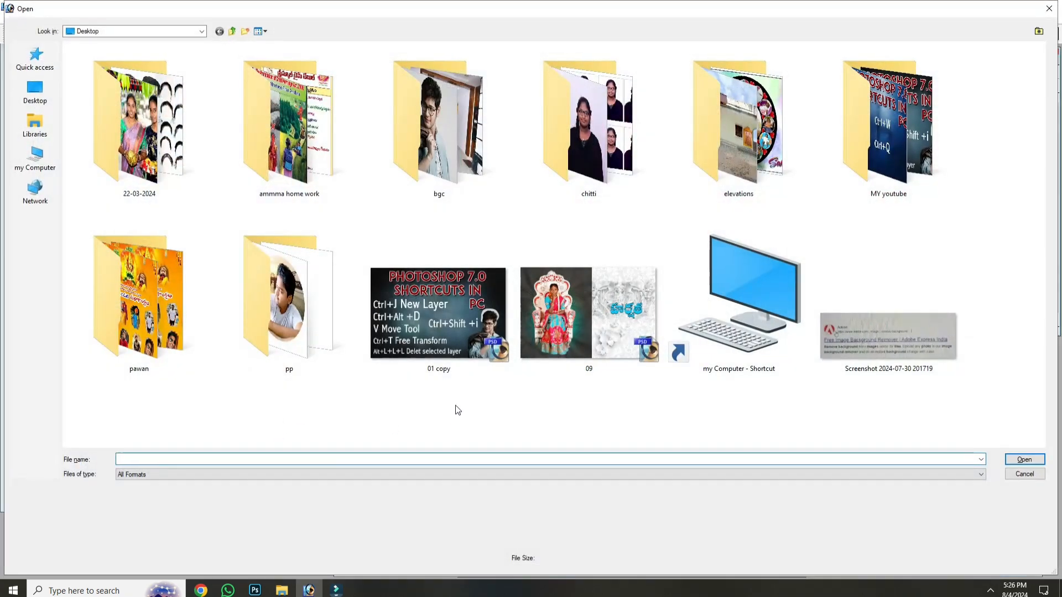
left_click(466, 362)
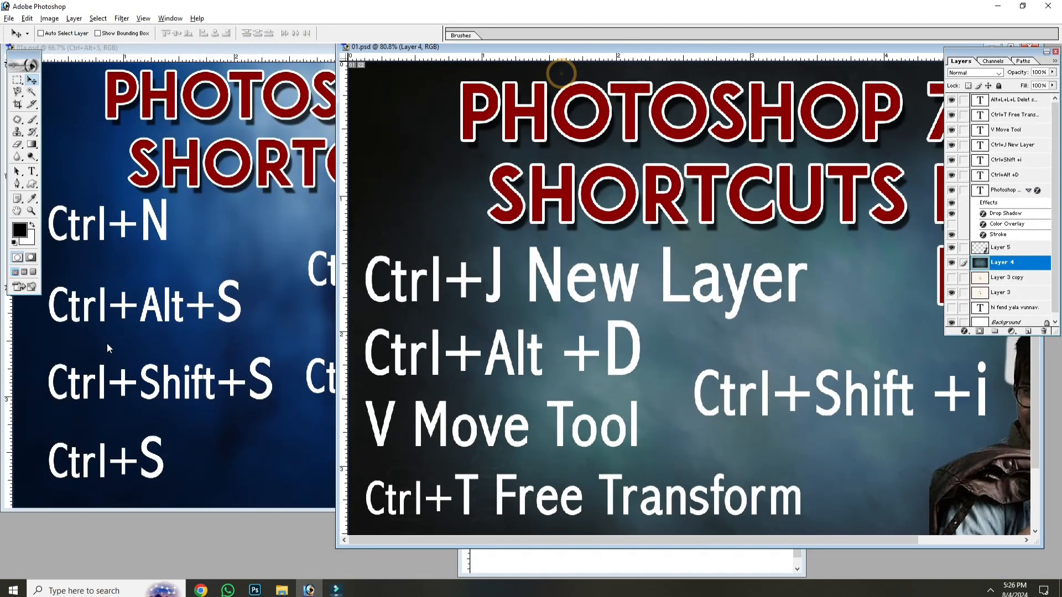
Step: Check the 01a.psd shortcut list, return to 01.psd, bring up its Save As dialog and dismiss it
left_click(121, 406)
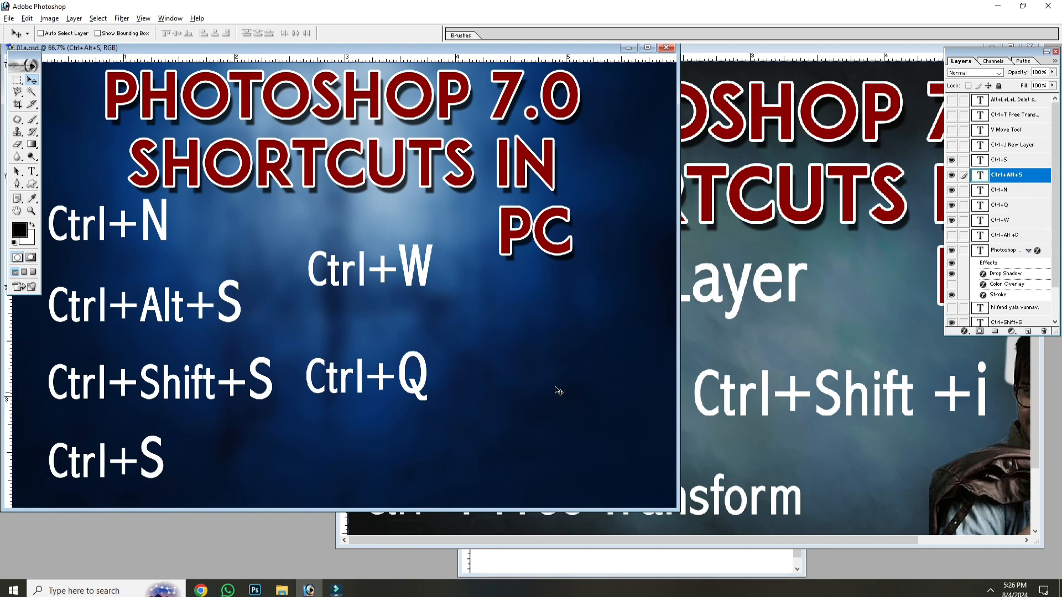
left_click(731, 335)
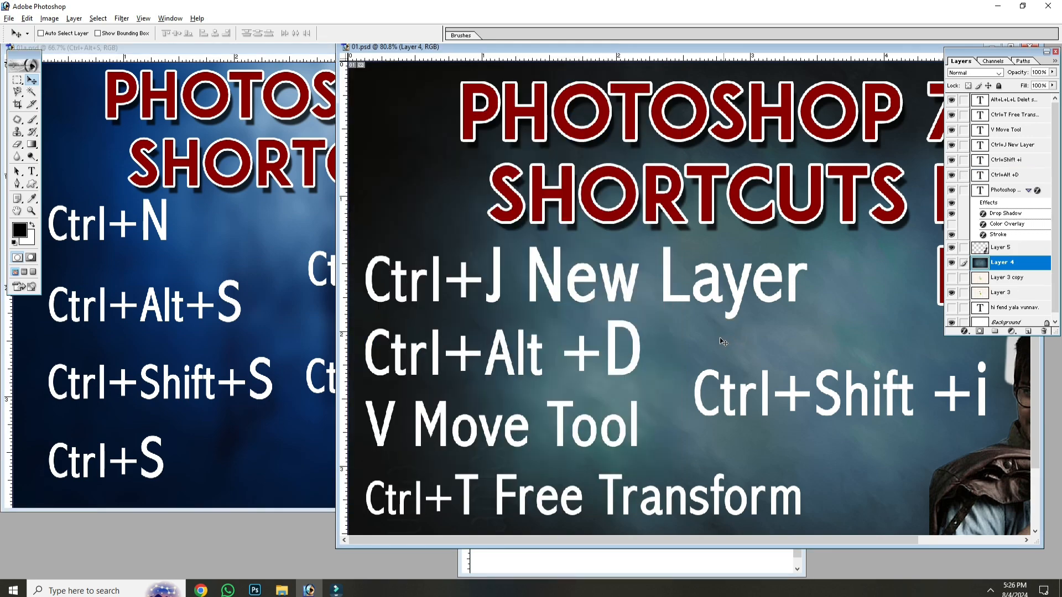
key("ctrl+shift+s")
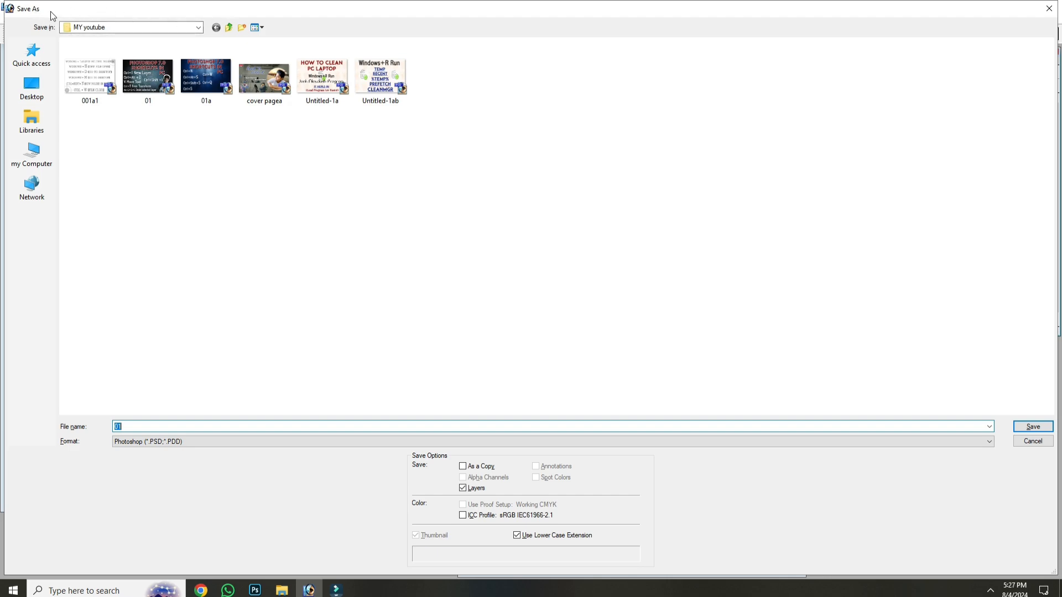
left_click(1049, 8)
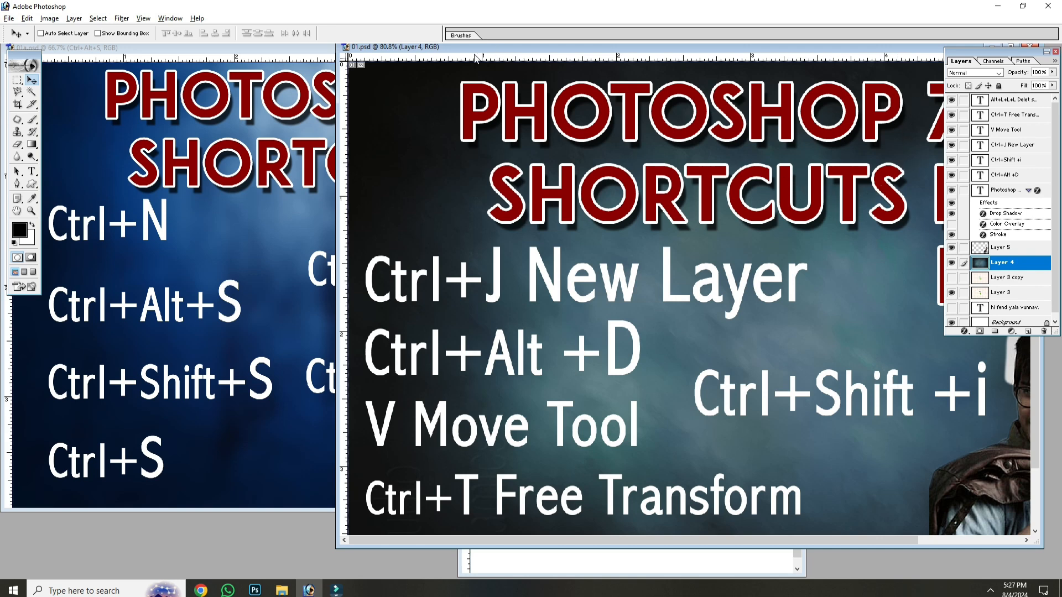
Step: Check the 01a.psd shortcut list and show the 01.psd poster in full screen mode with the menu bar
left_click(282, 103)
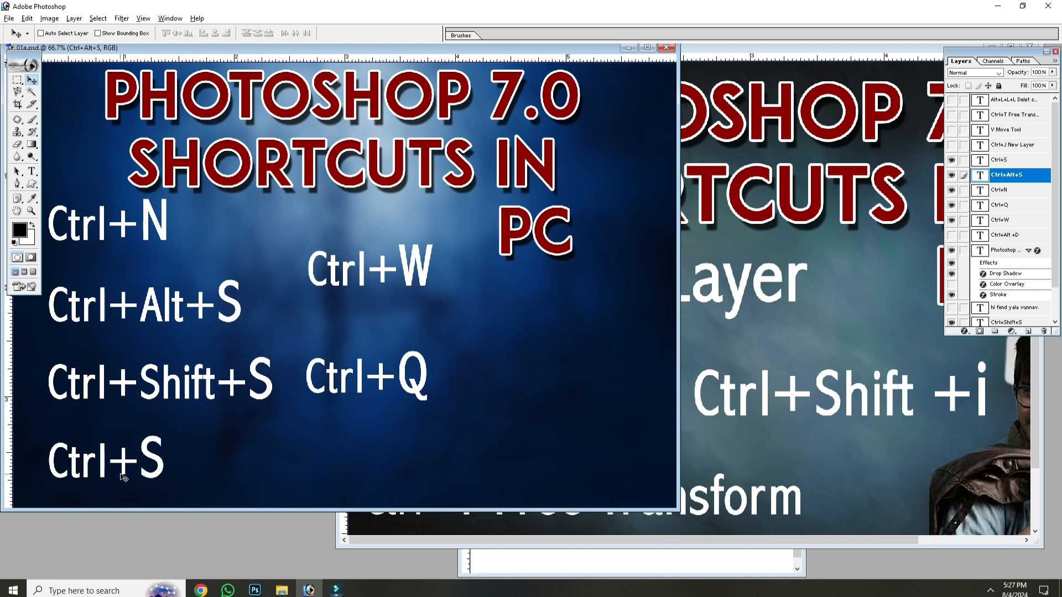
left_click(722, 355)
key("f")
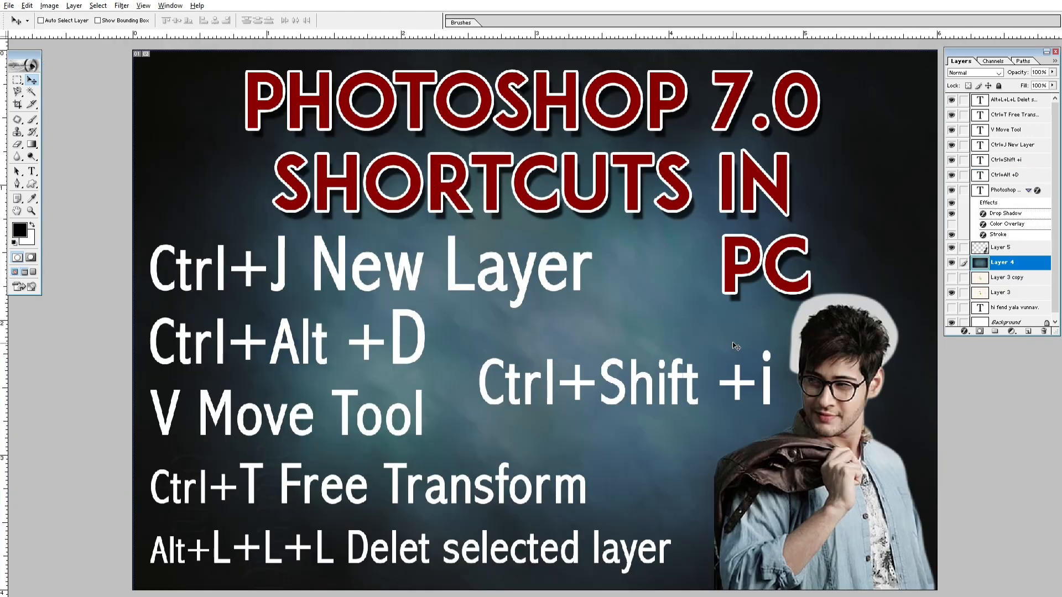
Step: Select the "Ctrl+J New Layer" text layer, move it rightward until it meets "PC", and save 01.psd
right_click(524, 285)
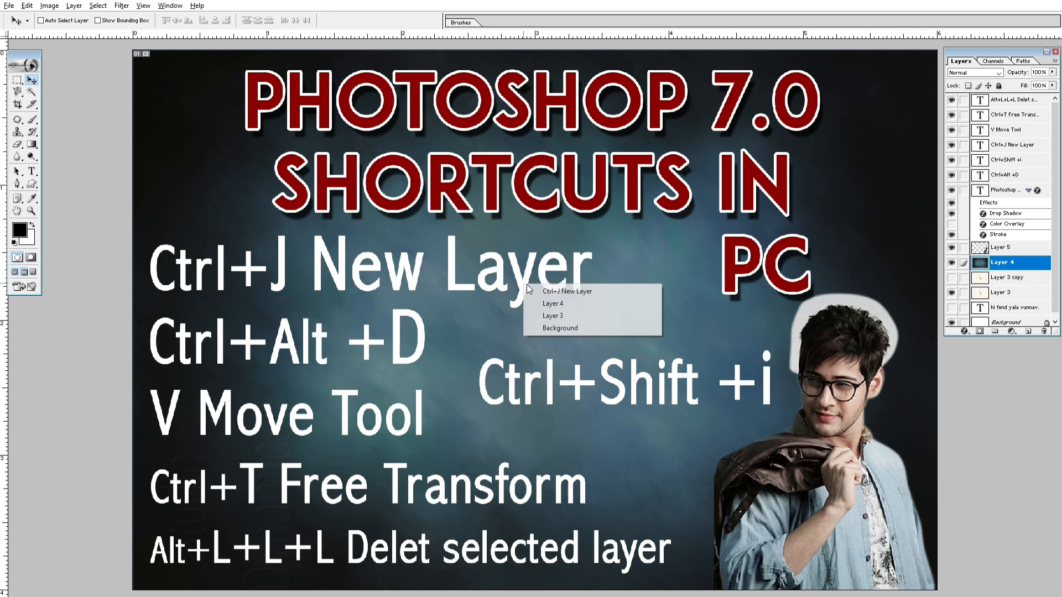
left_click(533, 287)
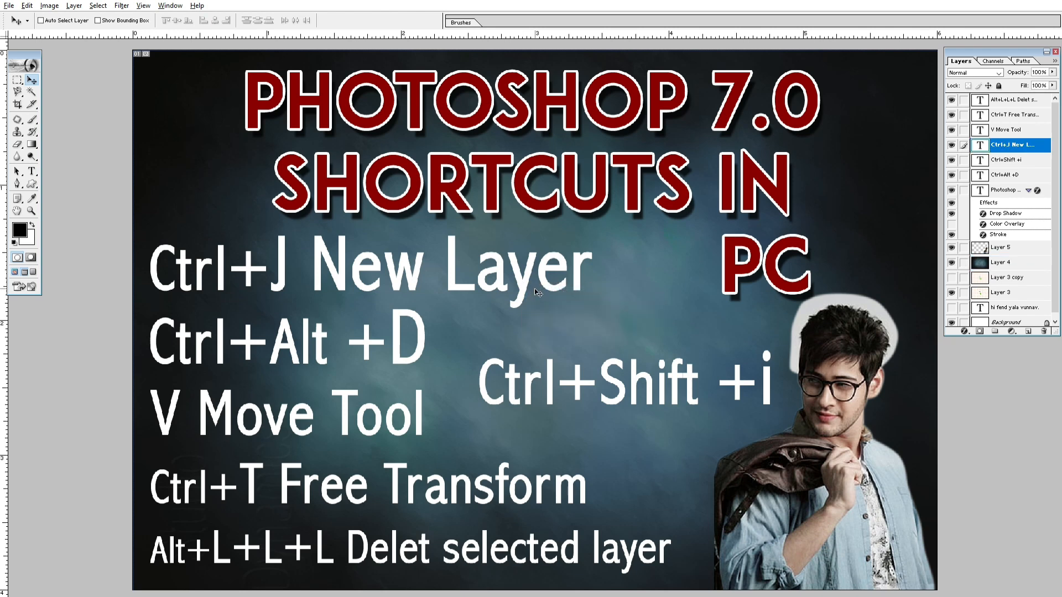
right_click(524, 289)
left_click(532, 292)
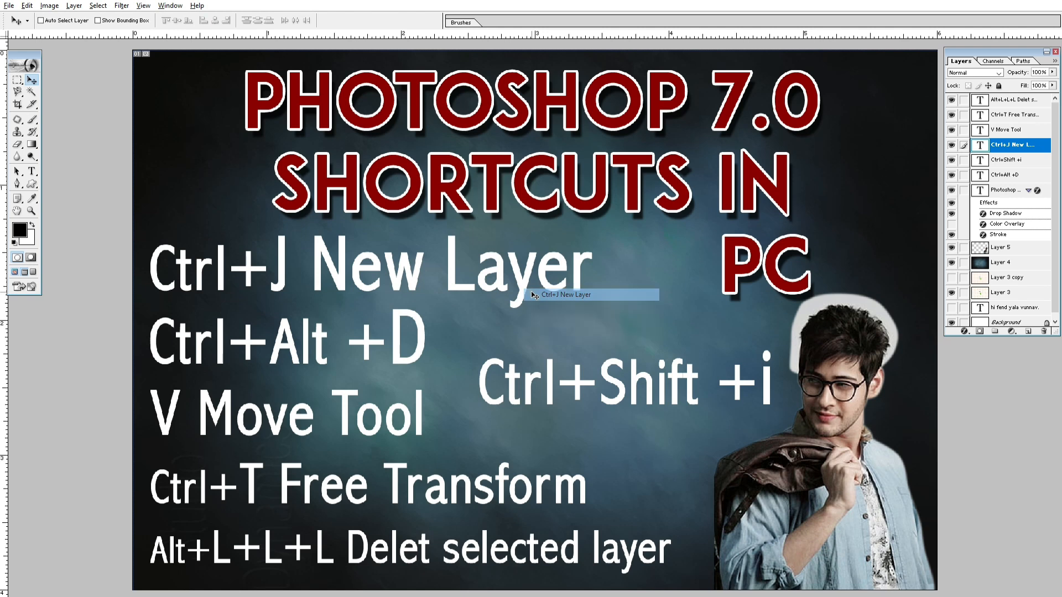
left_click_drag(532, 294, 654, 288)
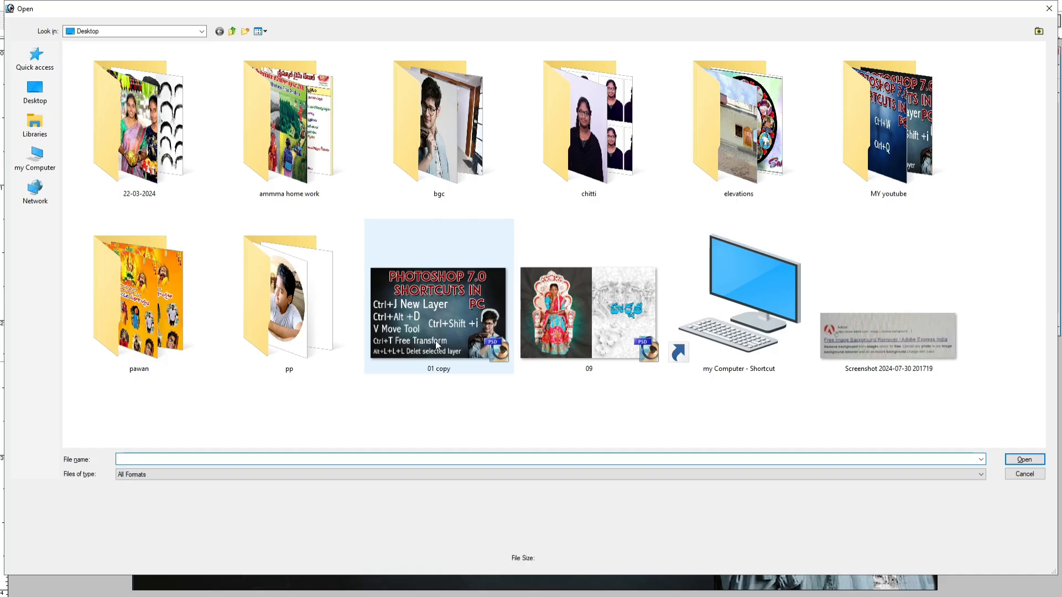
Step: Preview the Desktop file 01 copy with ACDSee and return to the Open dialog
left_click(394, 305)
right_click(394, 305)
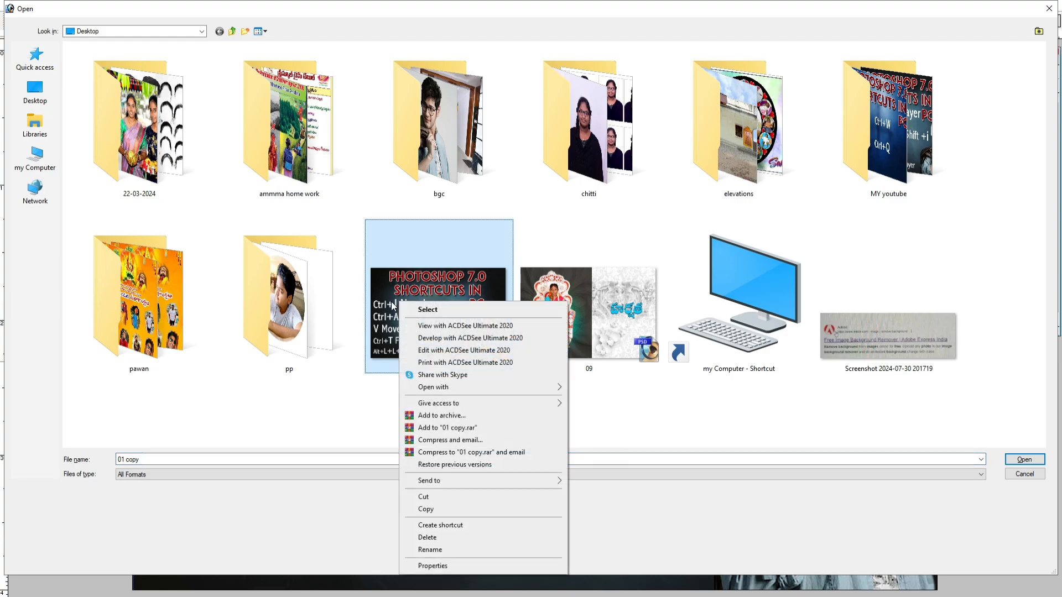
left_click(442, 325)
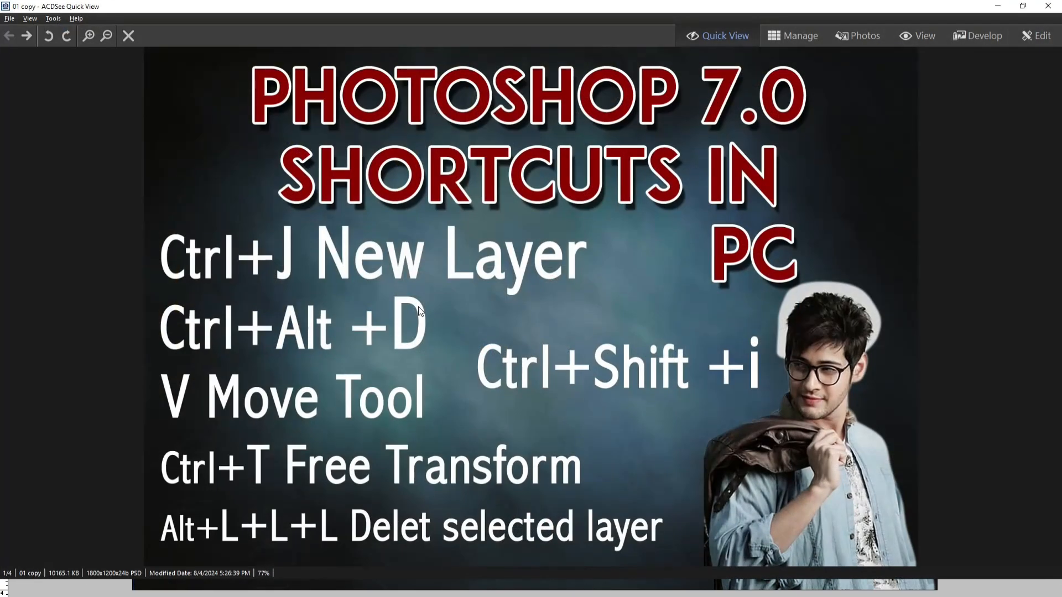
scroll(449, 283, "down", 1)
key("Escape")
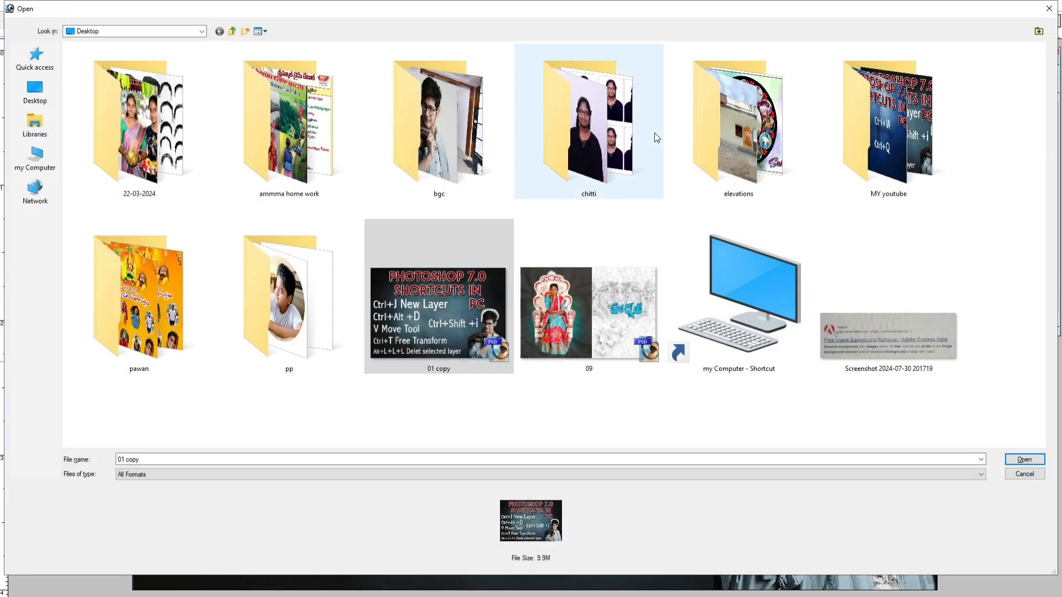
Step: Preview 01a and 01 from the MY youtube folder with ACDSee to compare the saved poster with its copy
double_click(937, 170)
left_click(321, 88)
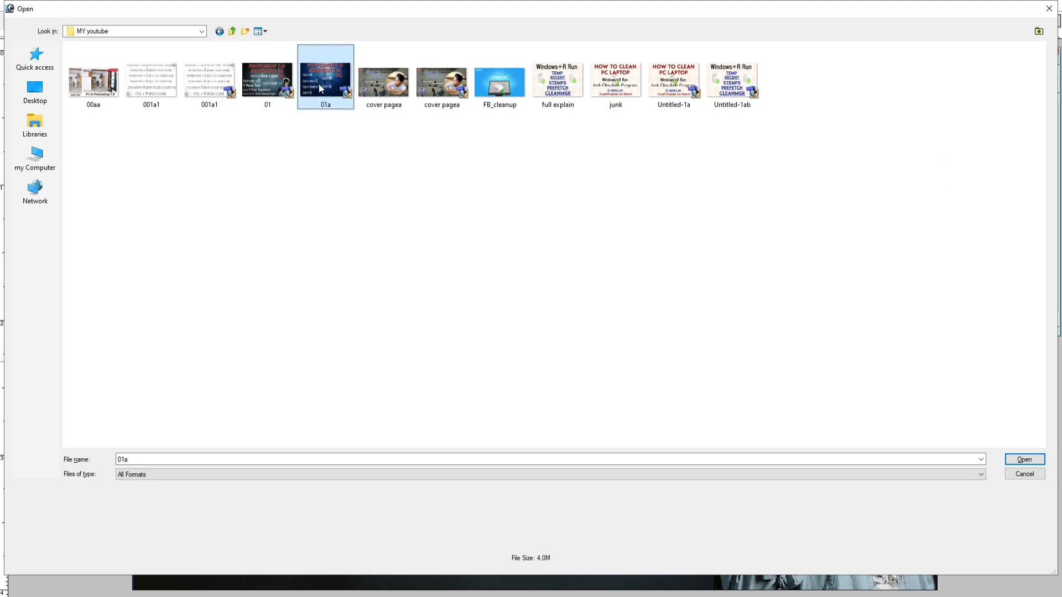
right_click(322, 88)
left_click(367, 117)
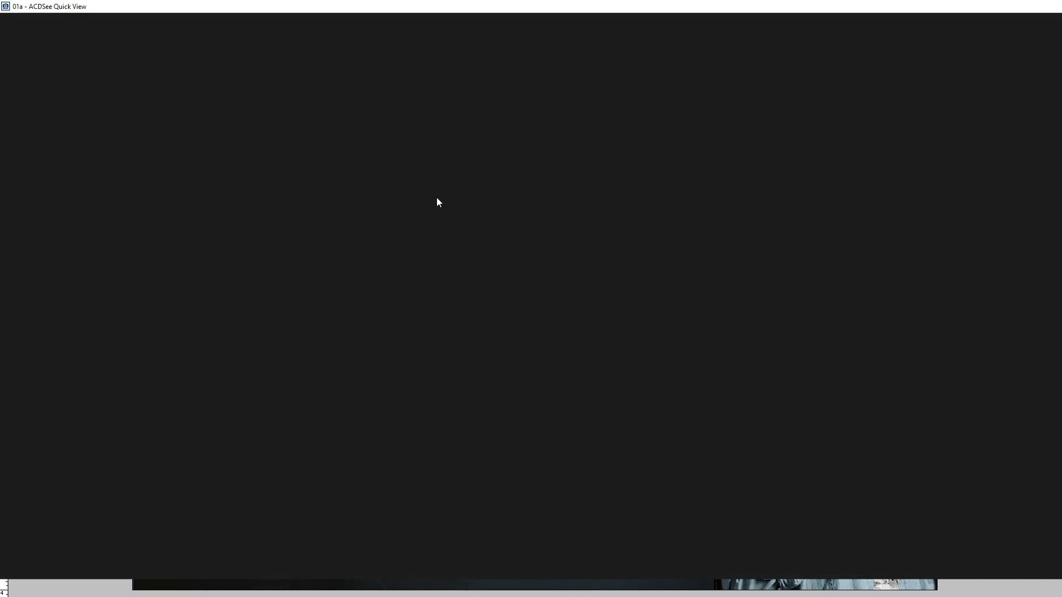
key("Escape")
right_click(267, 78)
left_click(310, 102)
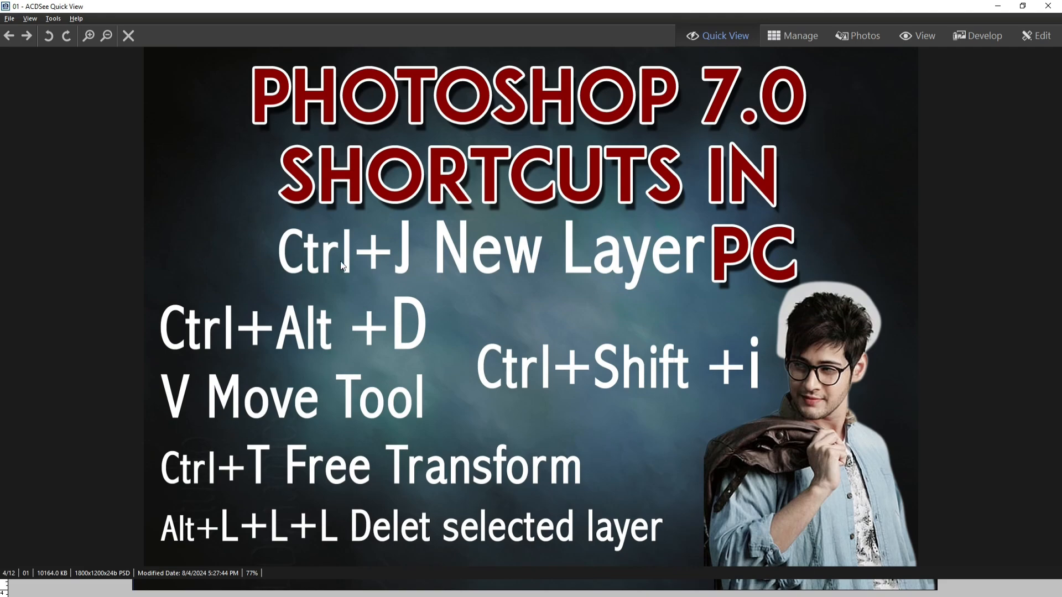
key("Escape")
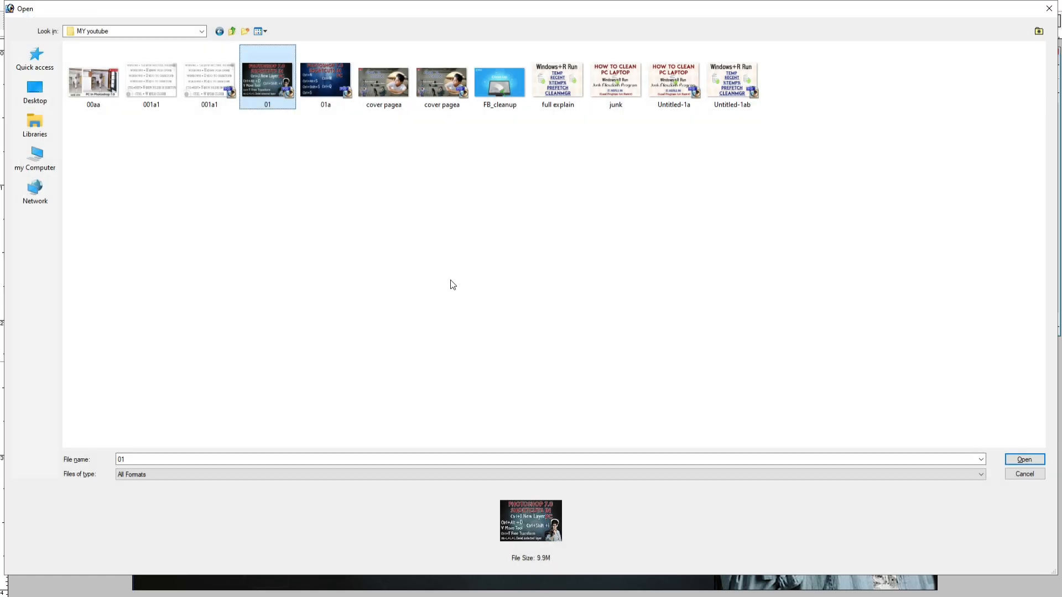
Step: Leave the Open dialog, cycle the 01a.psd poster through the screen modes, and close it
key("Return")
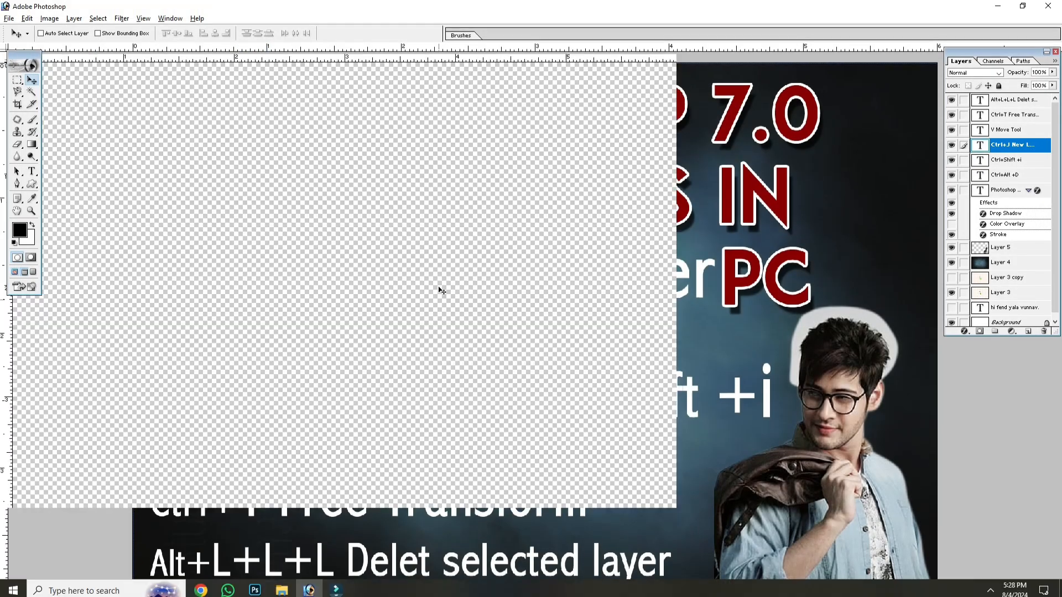
key("f")
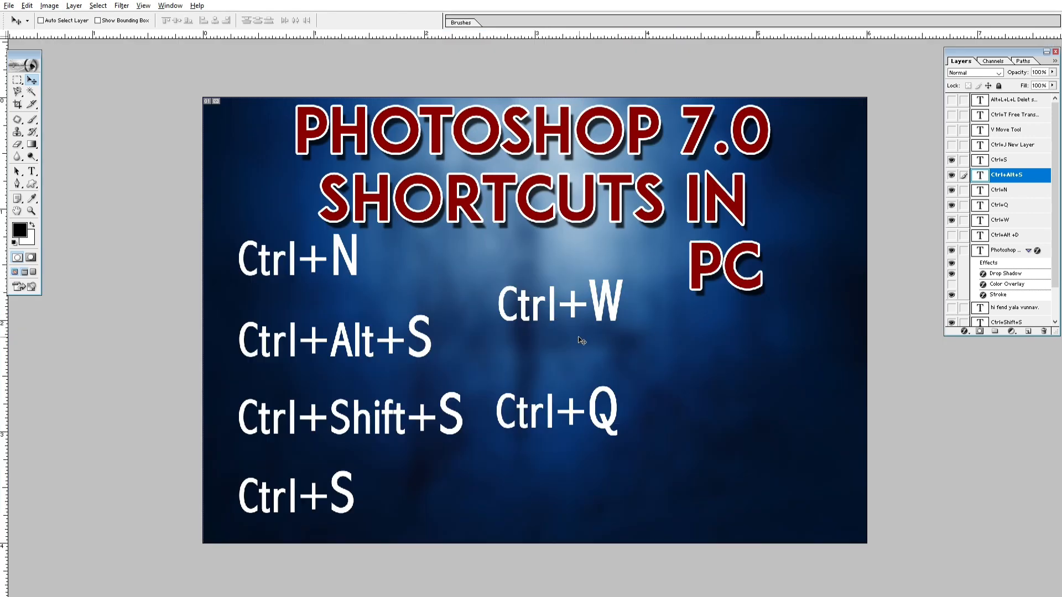
key("f")
key("f")
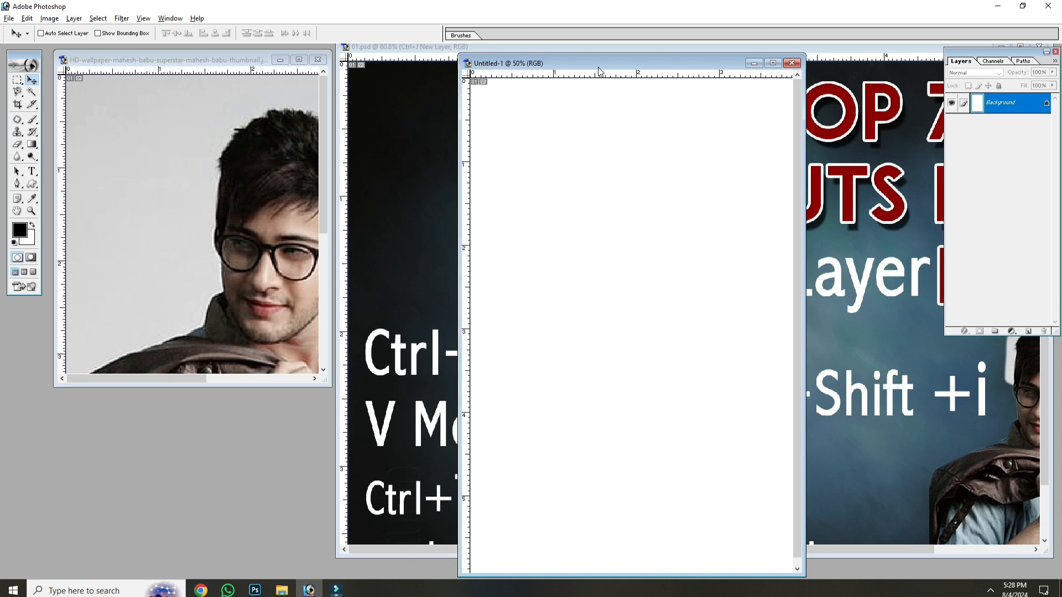
Step: Move the blank Untitled-1 window around over the 01.psd poster and close that document
left_click_drag(600, 62, 489, 51)
left_click_drag(391, 50, 411, 154)
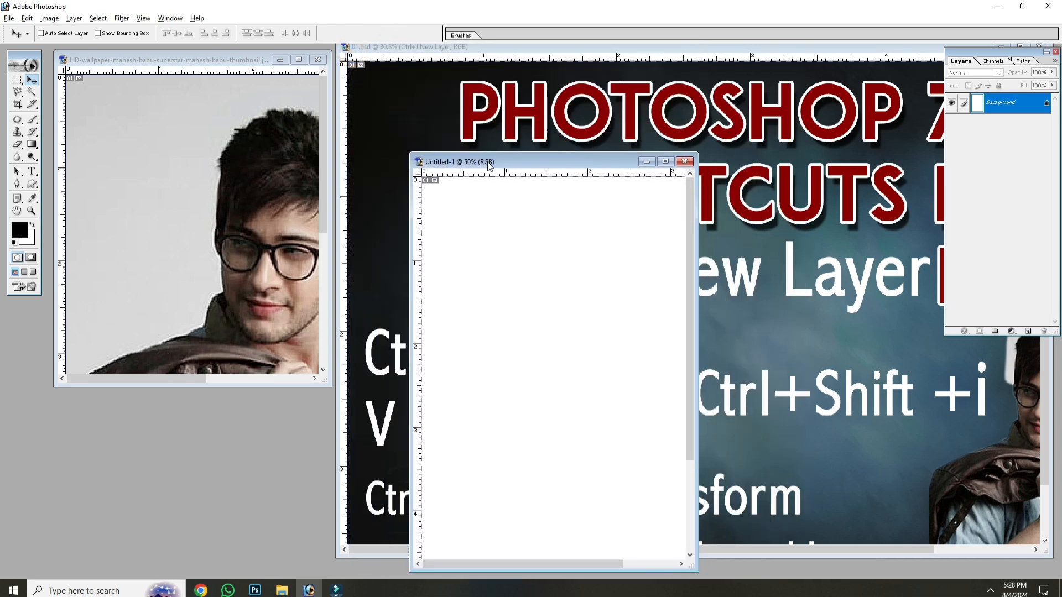
left_click_drag(487, 158, 411, 103)
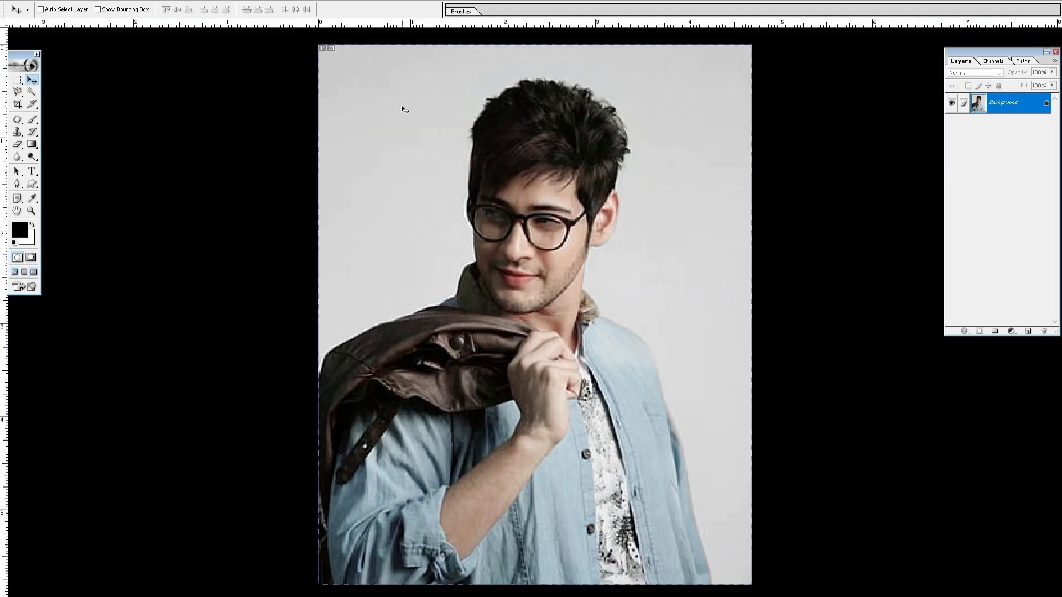
Step: Close the full-screen HD-wallpaper portrait photo without saving its changes
left_click(660, 240)
key("ctrl+w")
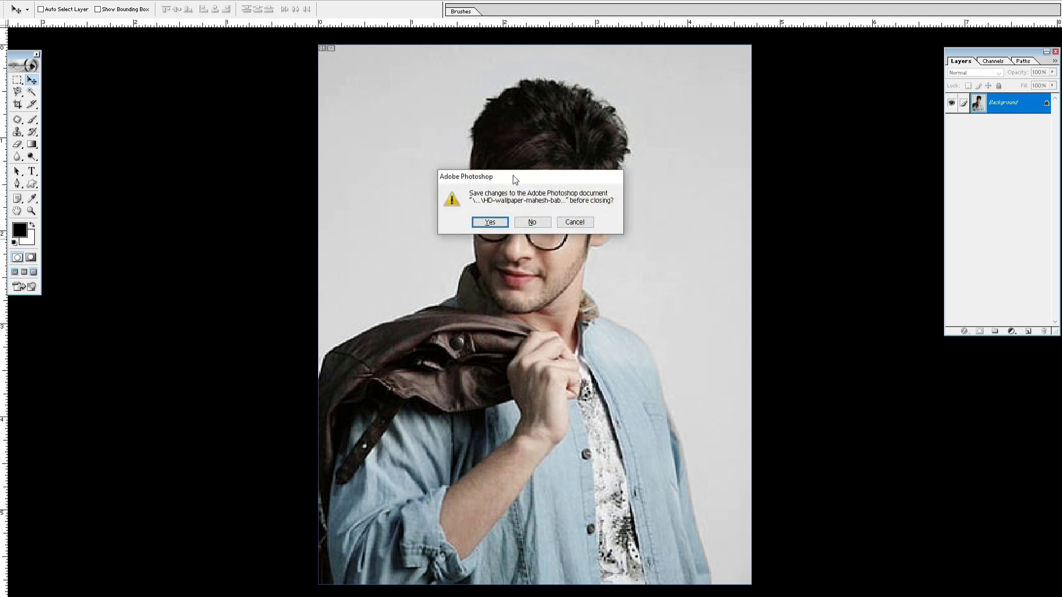
left_click_drag(518, 176, 551, 200)
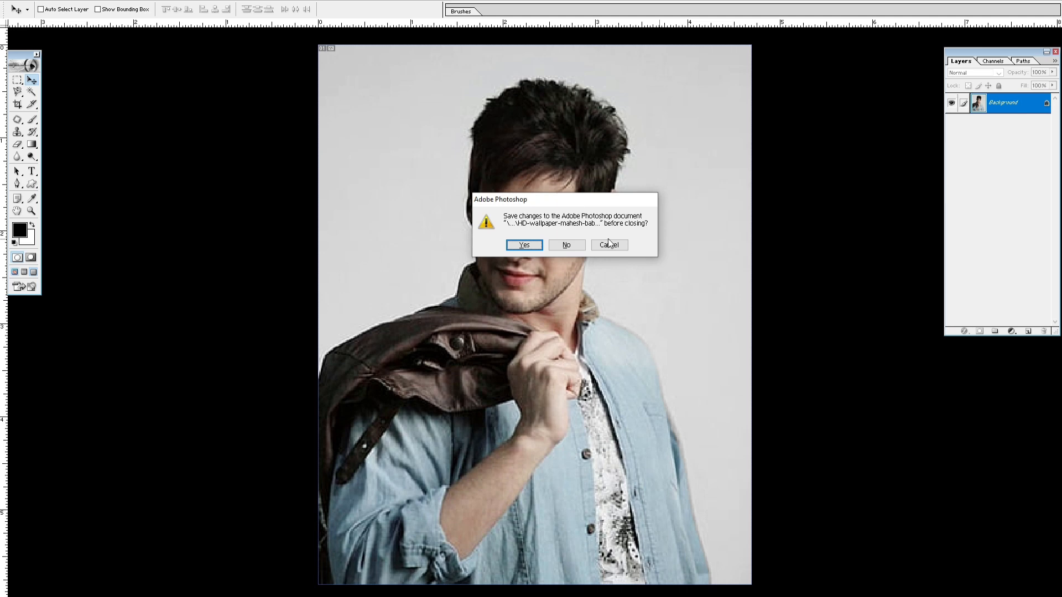
left_click(563, 245)
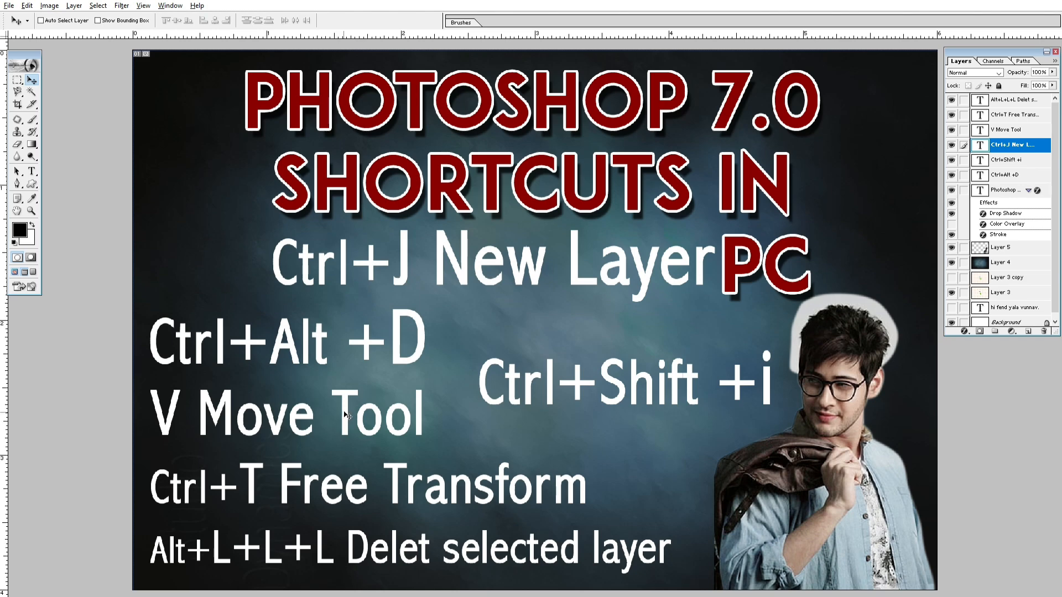
Step: Reopen 01a.psd from the MY youtube folder and show it in full screen mode with the menu bar
key("ctrl+o")
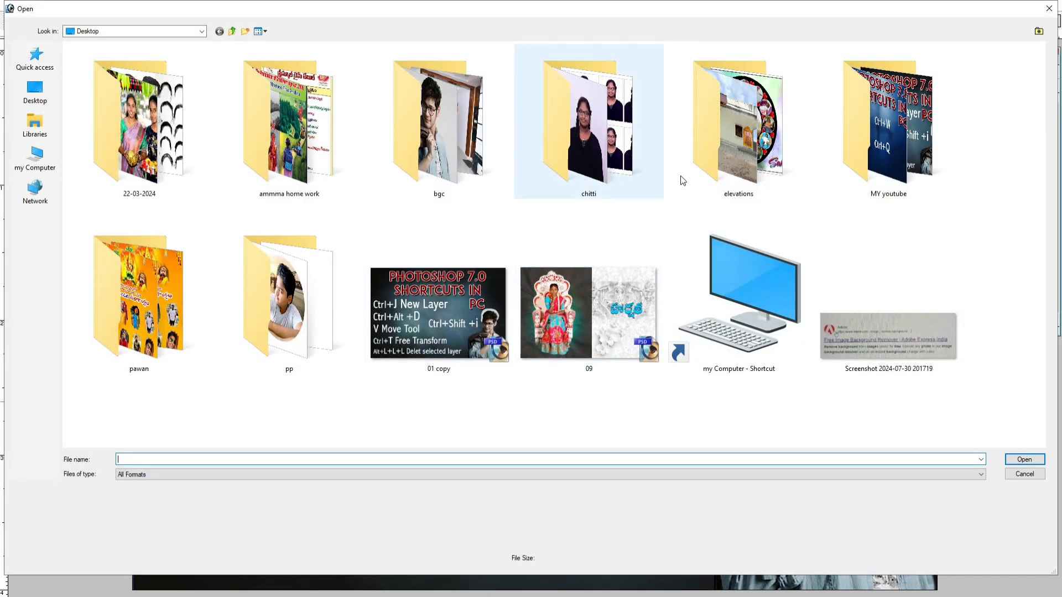
double_click(817, 155)
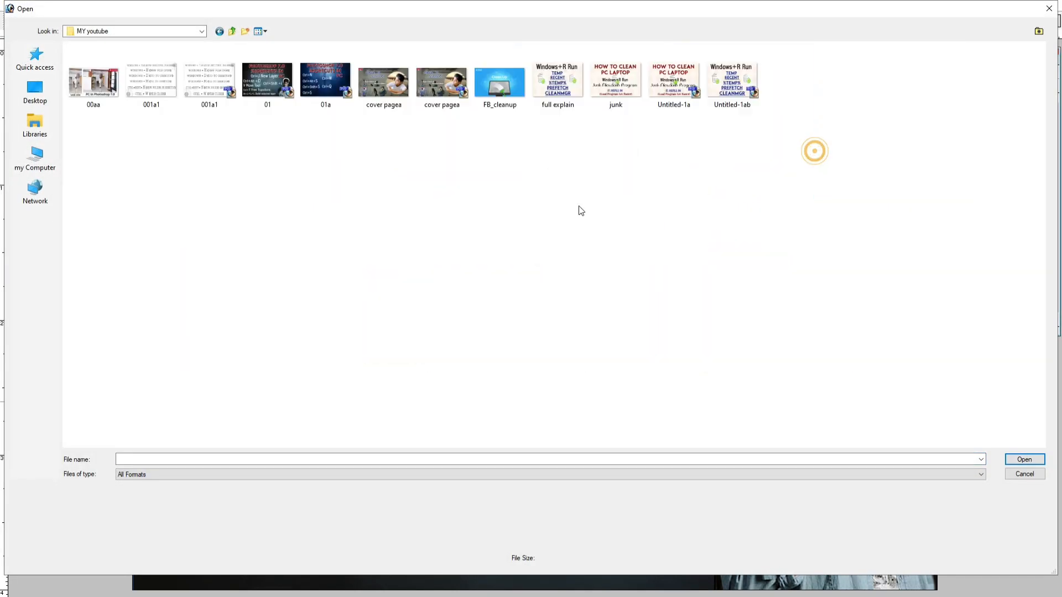
left_click(275, 90)
left_click(327, 89)
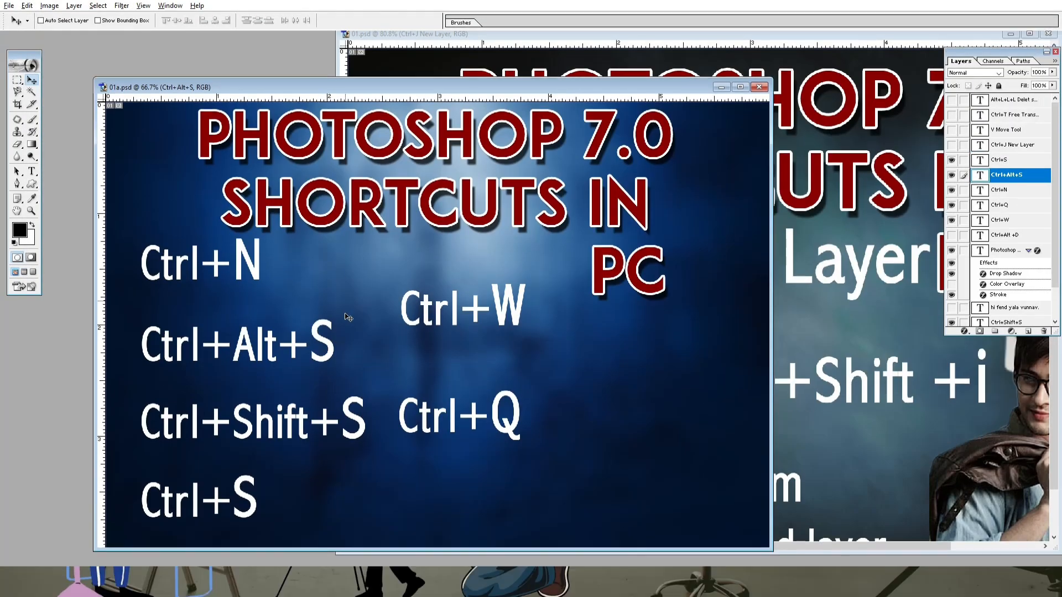
key("f")
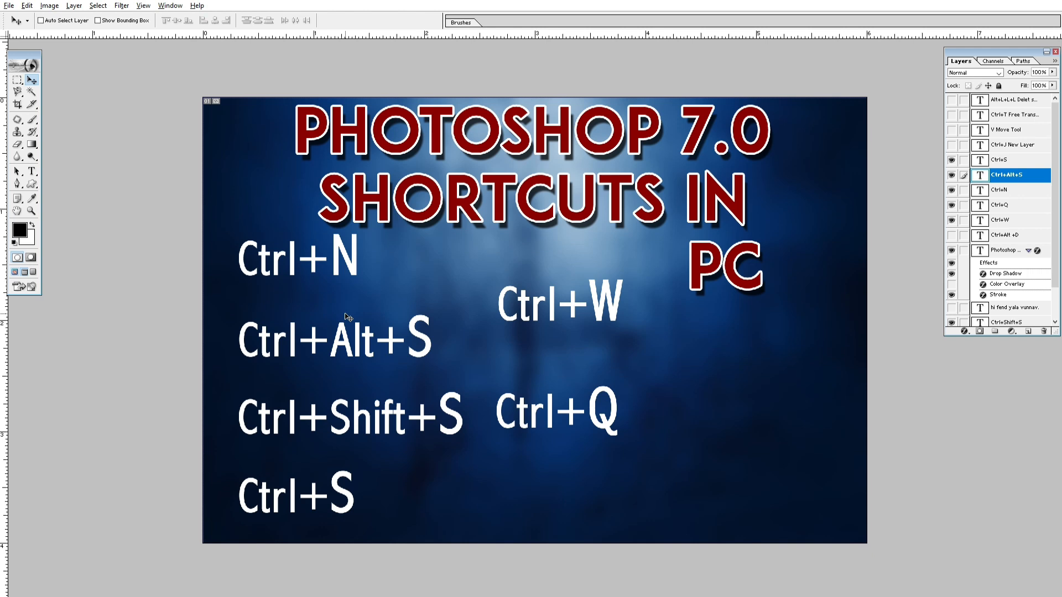
Step: Cycle the 01a.psd poster through full screen back to standard screen mode and move its window slightly higher over 01.psd
key("f")
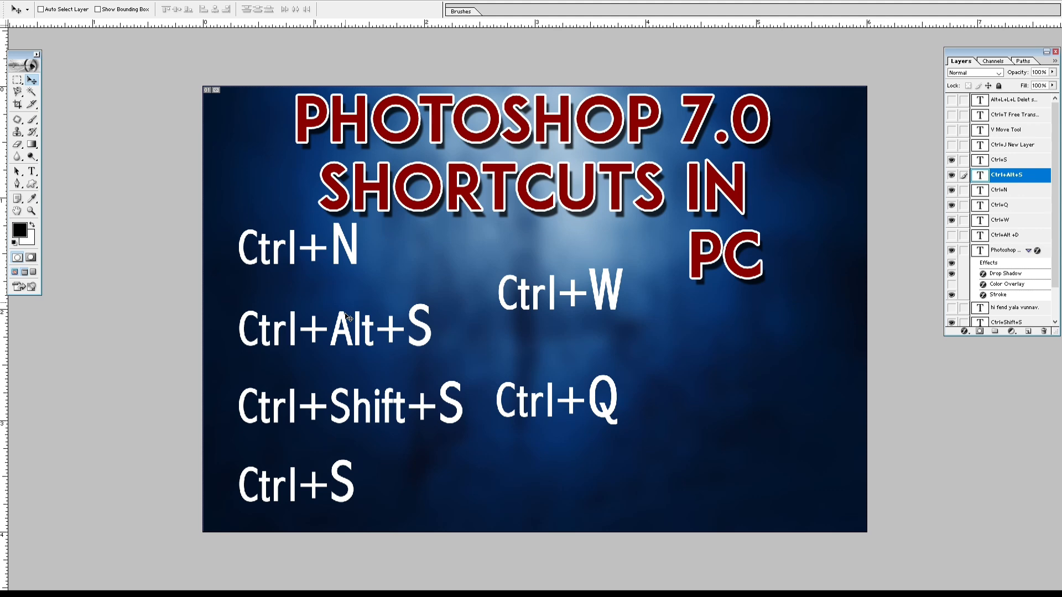
key("f")
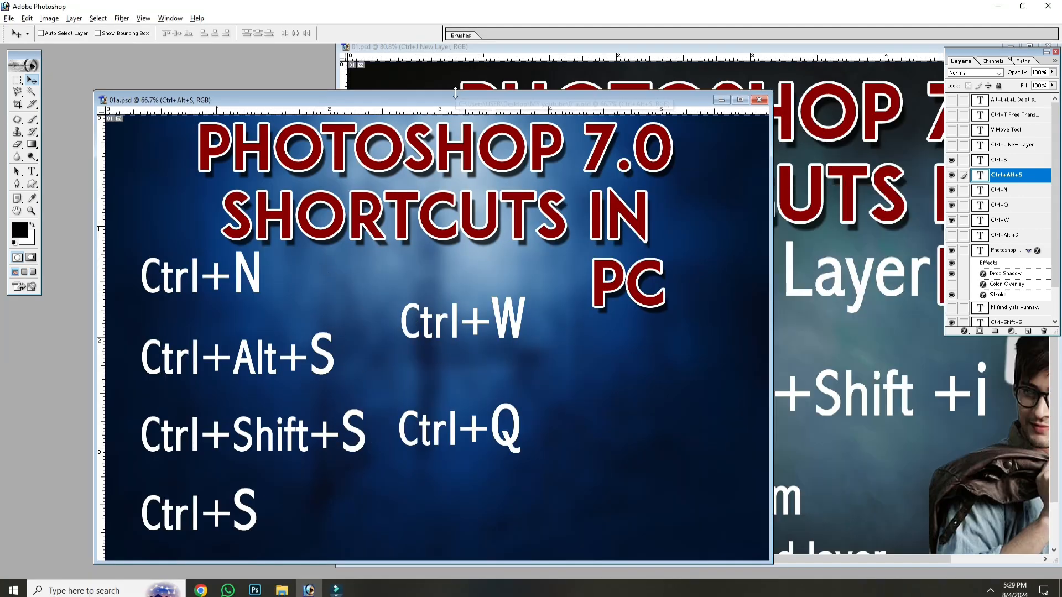
left_click_drag(531, 103, 527, 73)
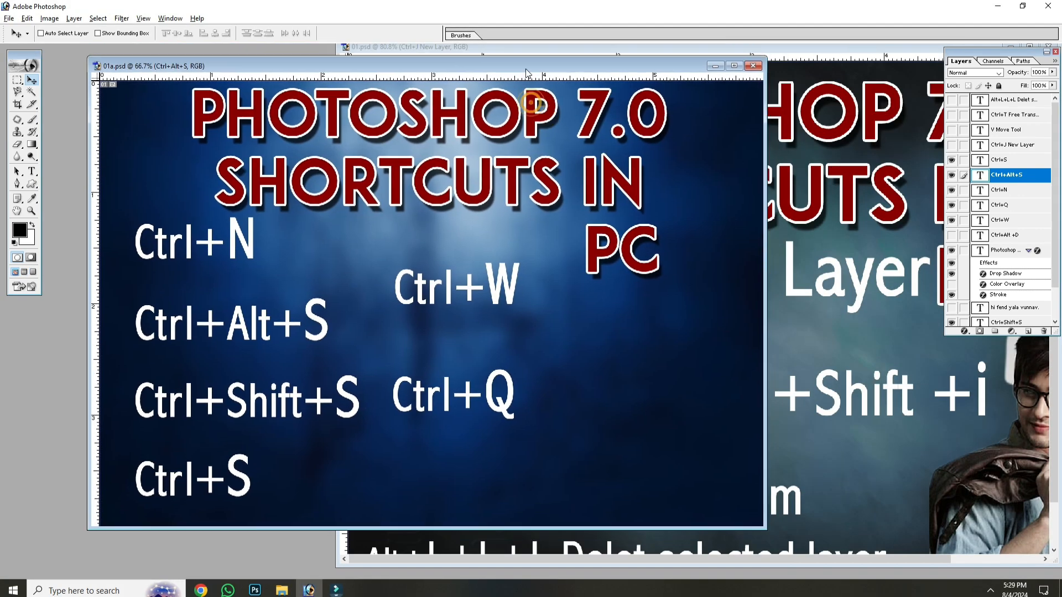
Step: Pick layers directly on the 01a.psd canvas, activating Layer 1 first and the red Photoshop 7.0 title text layer second
right_click(456, 274)
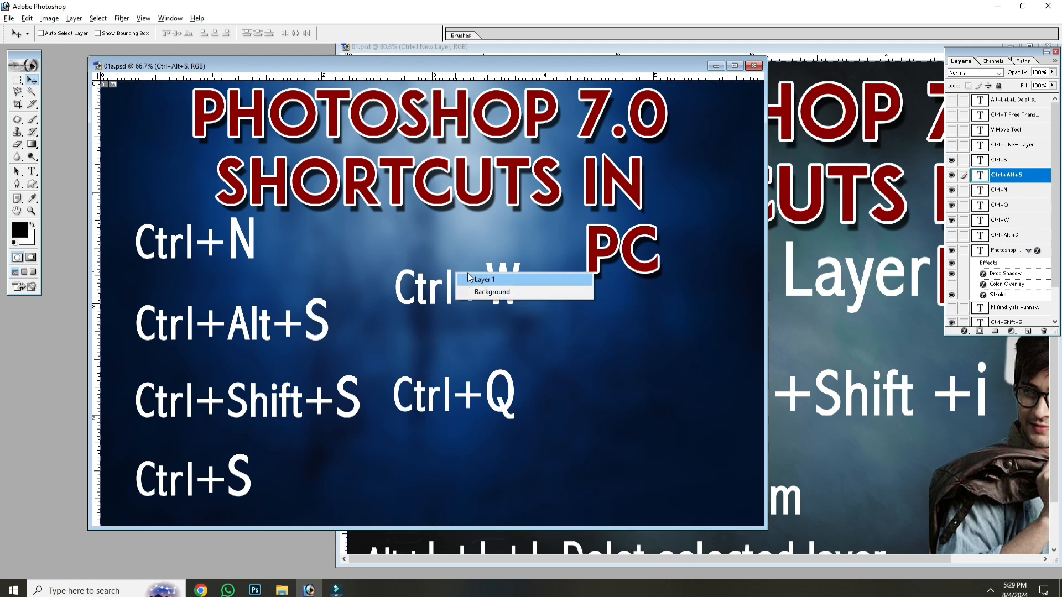
left_click(469, 279)
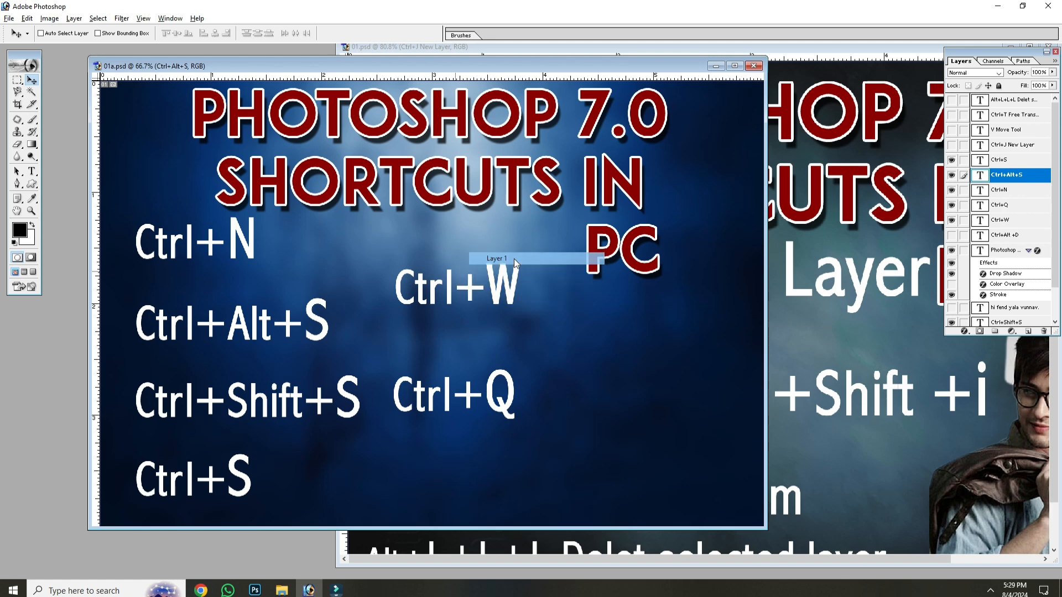
right_click(480, 204)
left_click(486, 207)
Step: Demonstrate zooming the 01a.psd poster out and in, leave it at 50%, and make the Ctrl+W text layer active from the canvas
key("ctrl+minus")
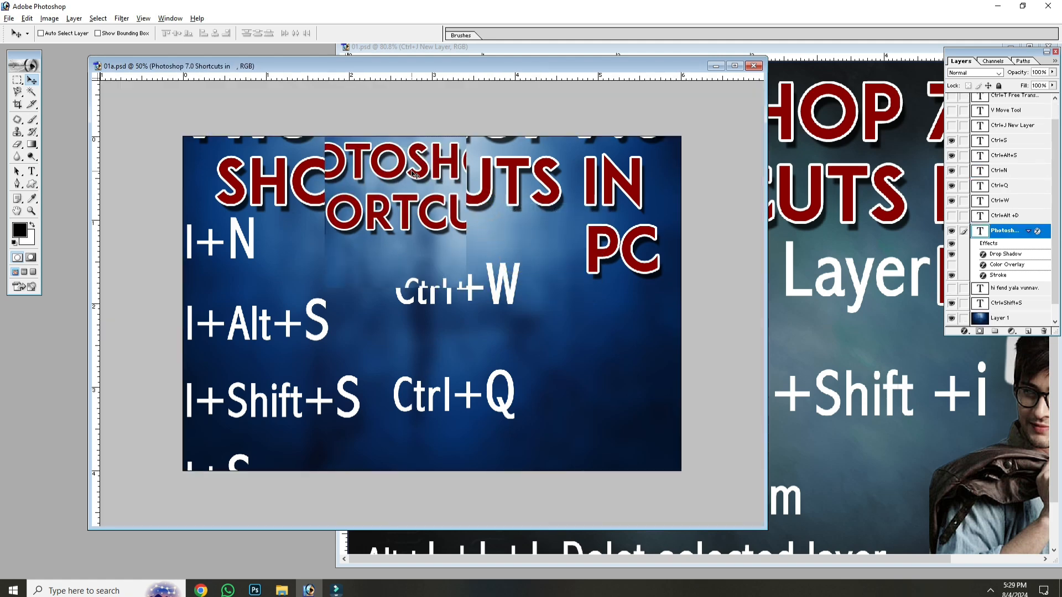
key("ctrl+plus")
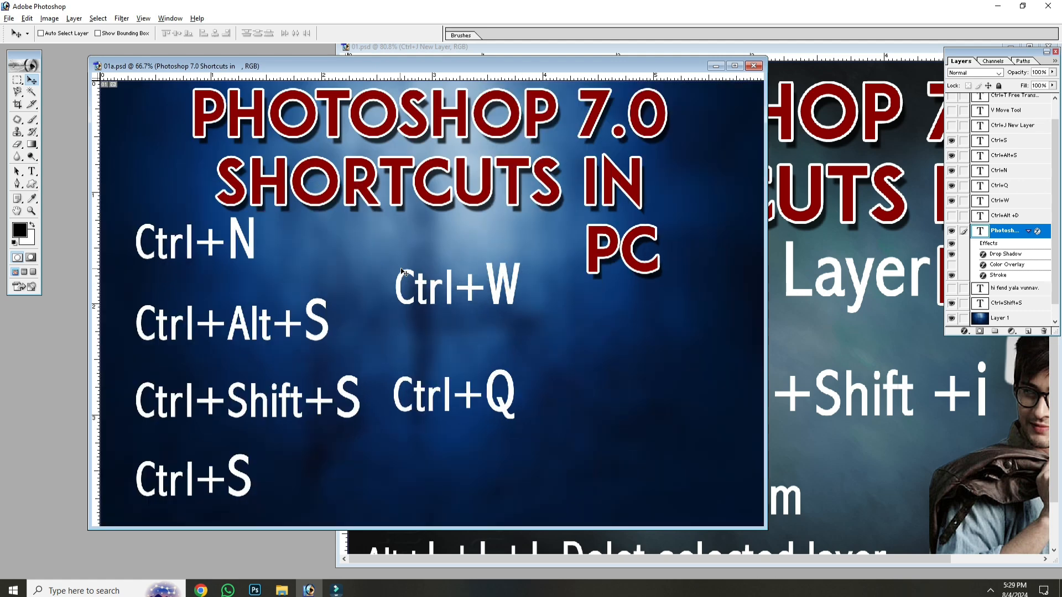
key("ctrl+minus")
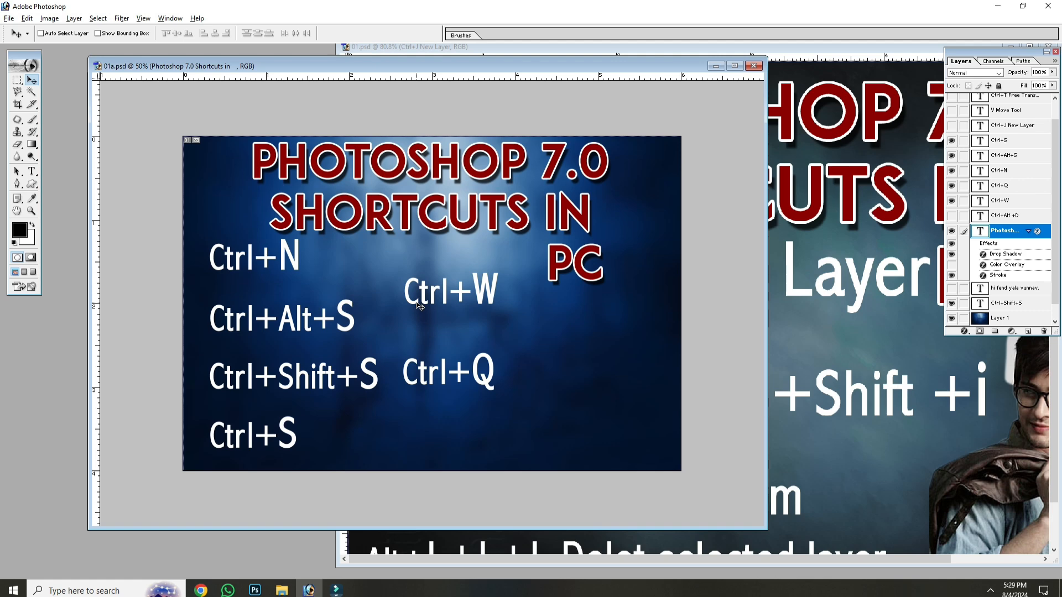
right_click(482, 298)
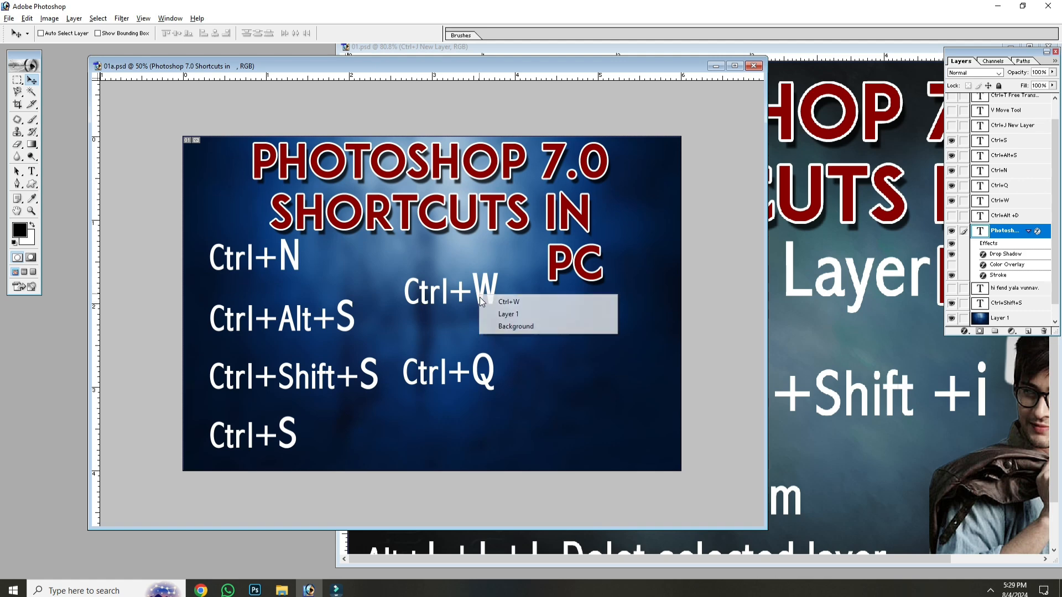
left_click(490, 304)
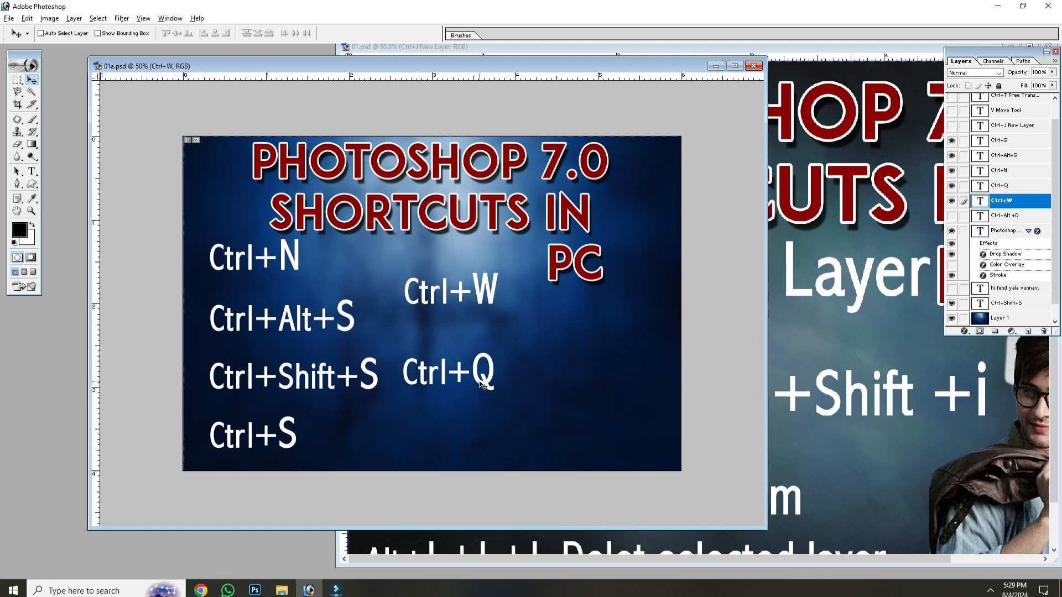